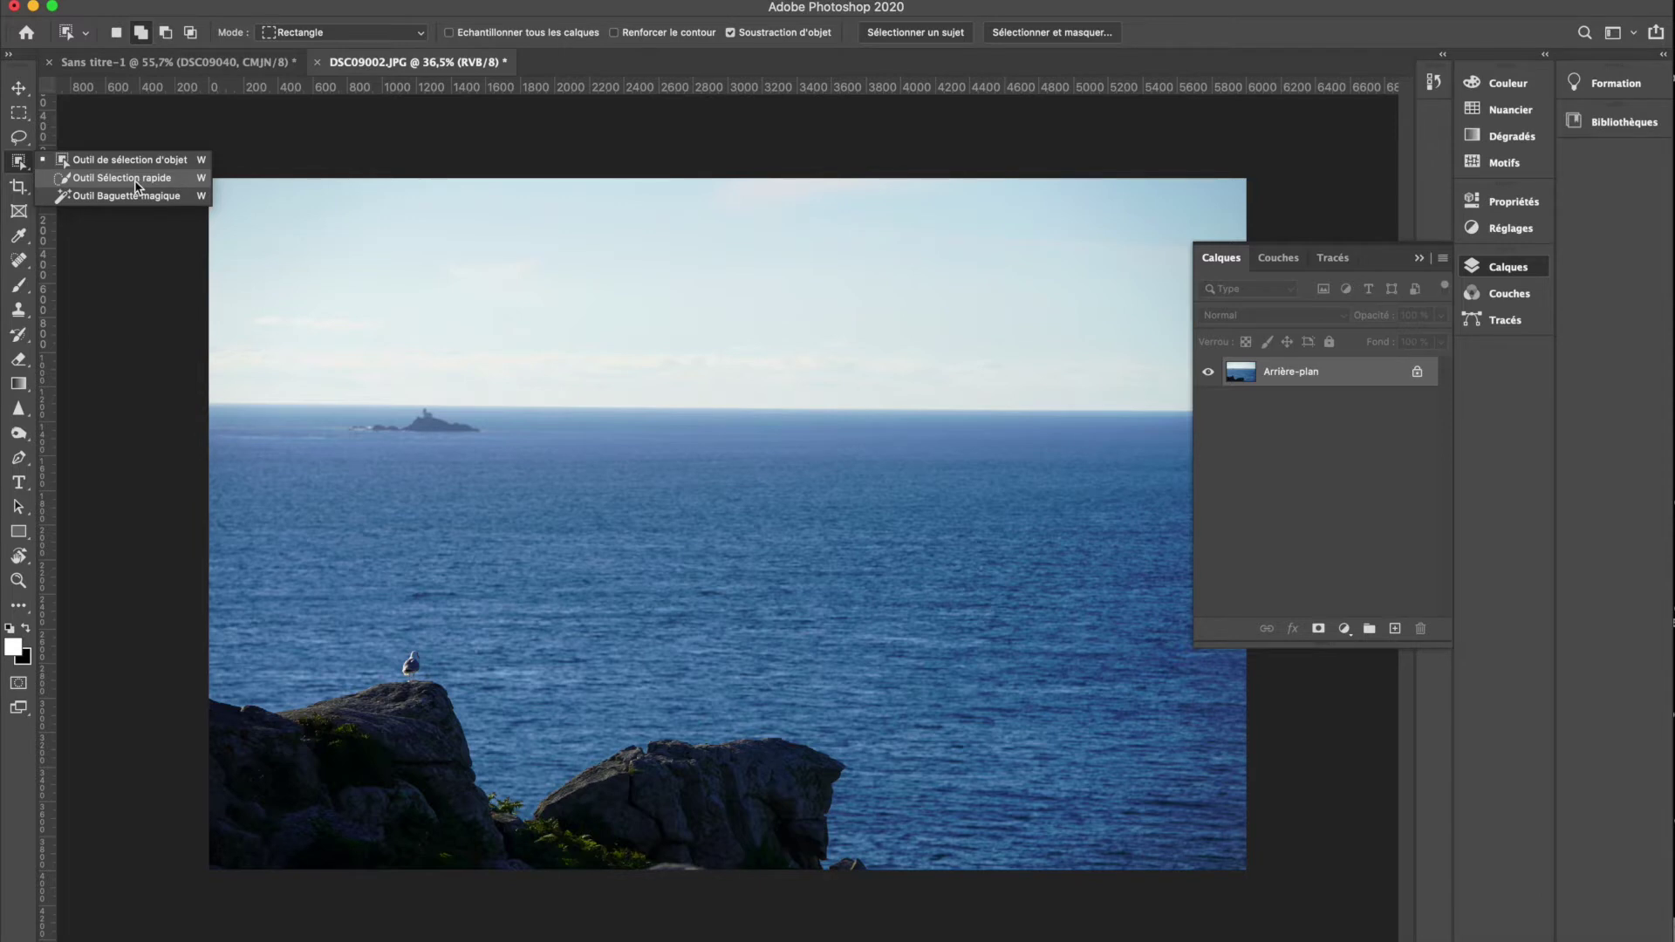
- Select the foreground rocks along the photo's lower edge with the Quick Selection tool
left_click(136, 181)
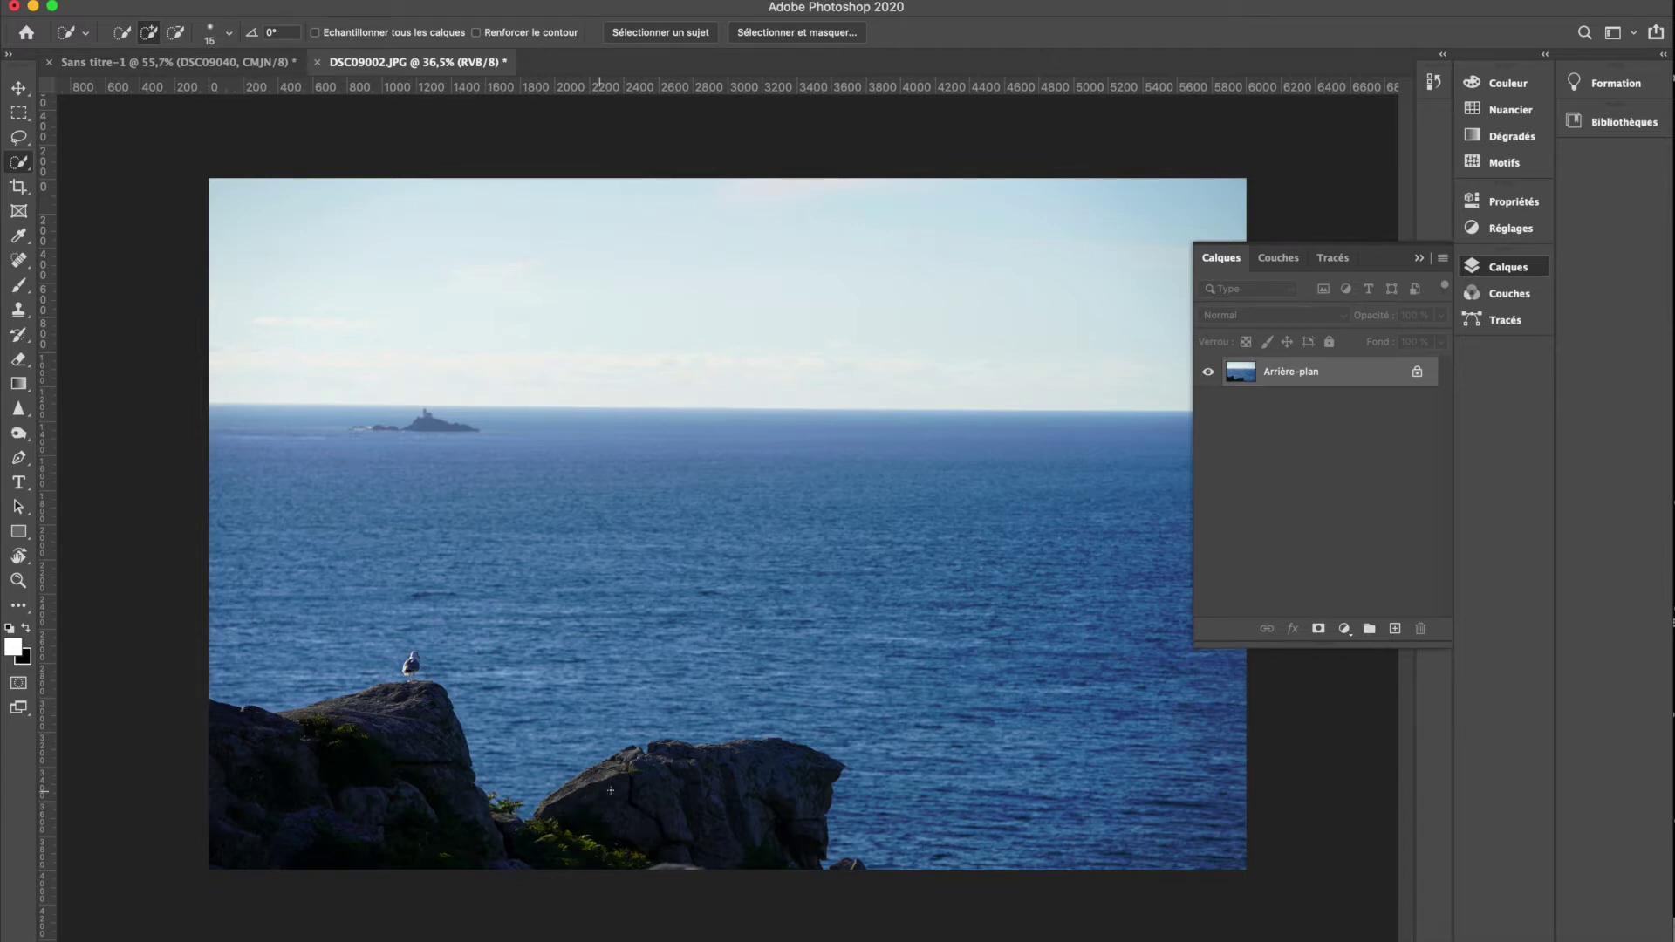
left_click_drag(175, 838, 321, 813)
left_click_drag(541, 849, 697, 830)
left_click_drag(819, 777, 816, 756)
- Subtract the stray patch of sea above the right-hand rock from the quick selection
key("alt")
key("alt")
key("alt")
key("alt")
scroll(646, 515, "up", 5)
scroll(905, 528, "down", 10)
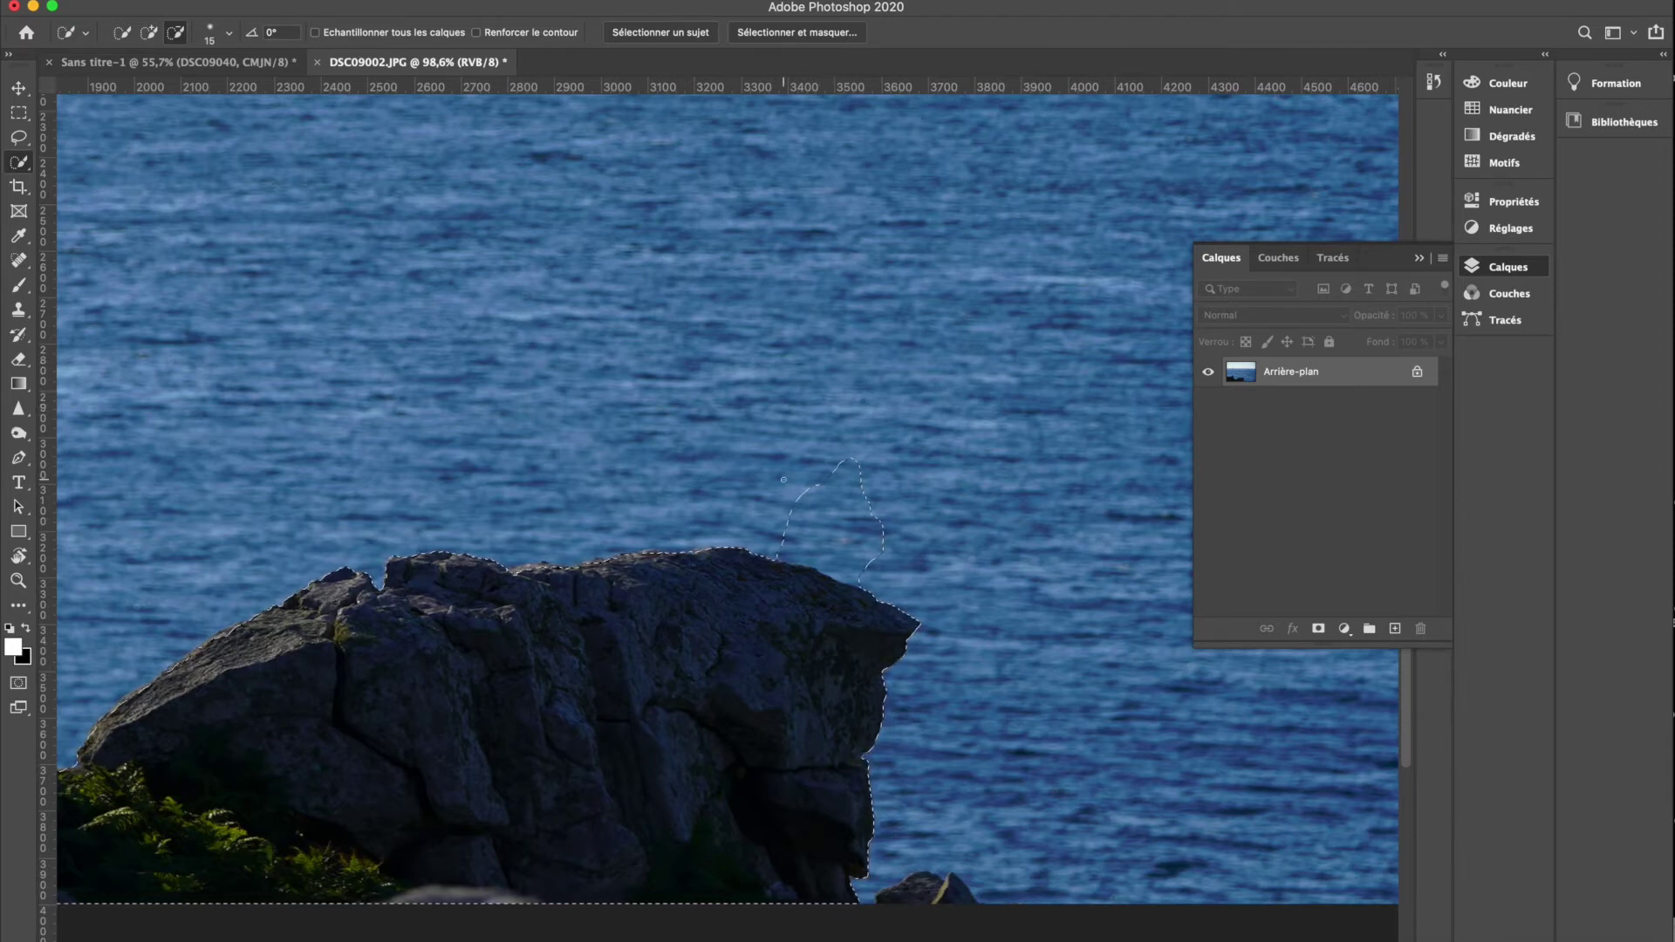
mouse_move(786, 472)
left_mouse_down()
mouse_move(896, 546)
mouse_move(843, 509)
mouse_move(876, 510)
mouse_move(839, 476)
mouse_move(864, 476)
mouse_move(862, 507)
mouse_move(861, 457)
mouse_move(868, 494)
mouse_move(858, 484)
mouse_move(841, 517)
mouse_move(796, 514)
mouse_move(866, 564)
mouse_move(841, 526)
mouse_move(872, 573)
mouse_move(835, 573)
left_mouse_up()
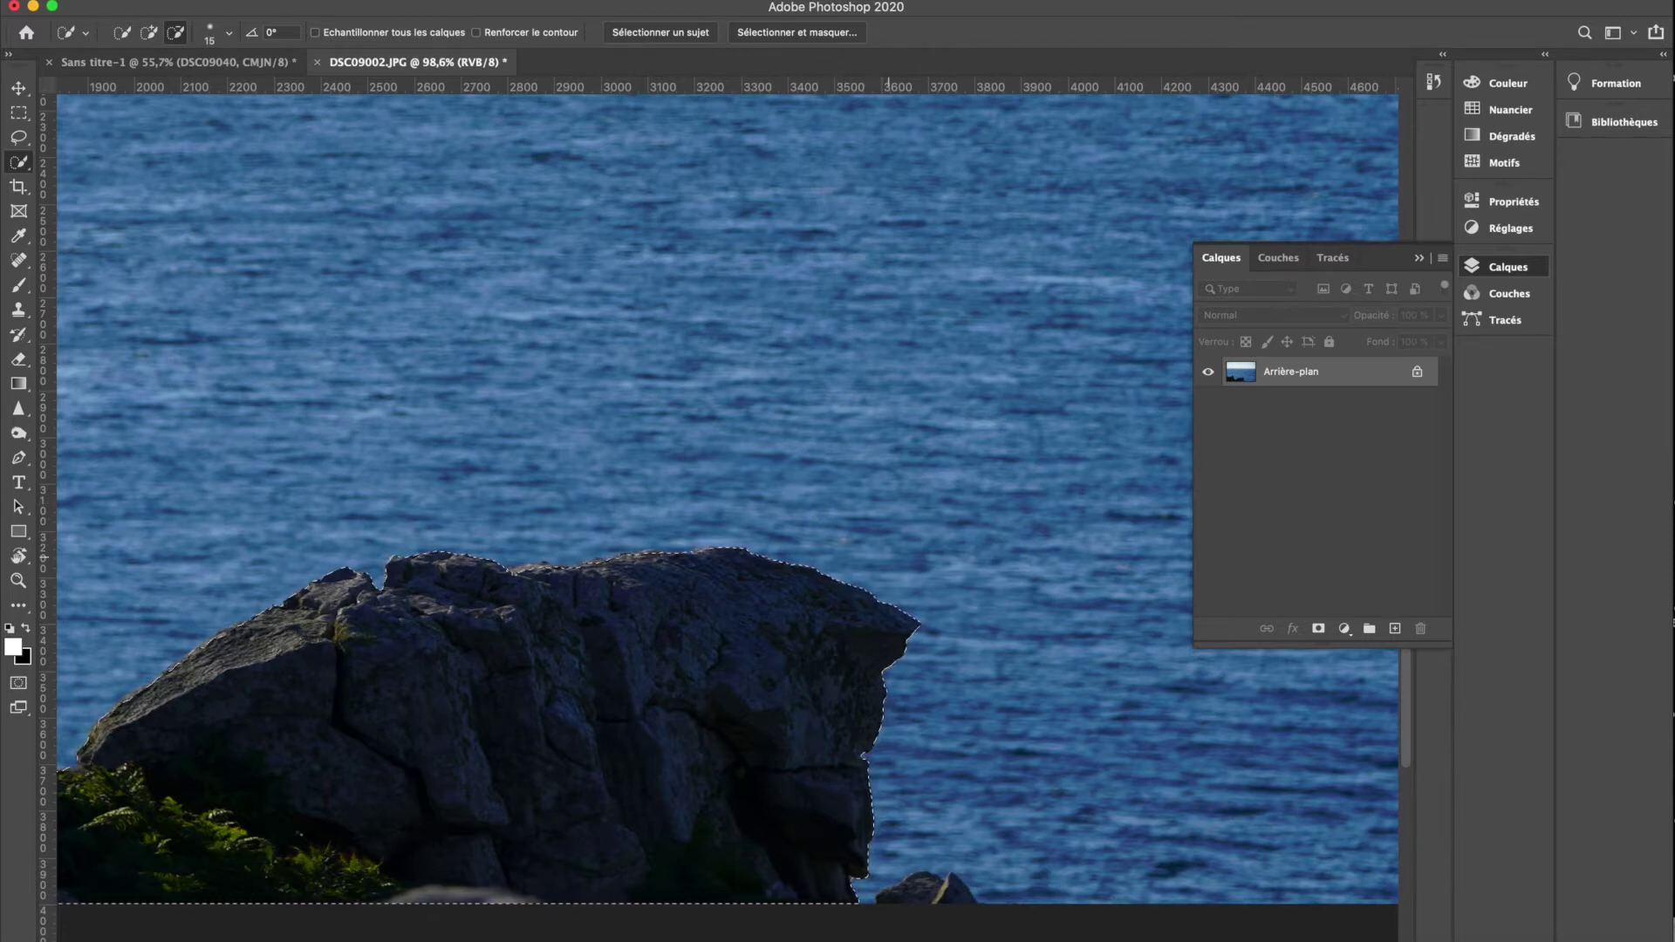
scroll(888, 556, "down", 2)
scroll(888, 555, "down", 2)
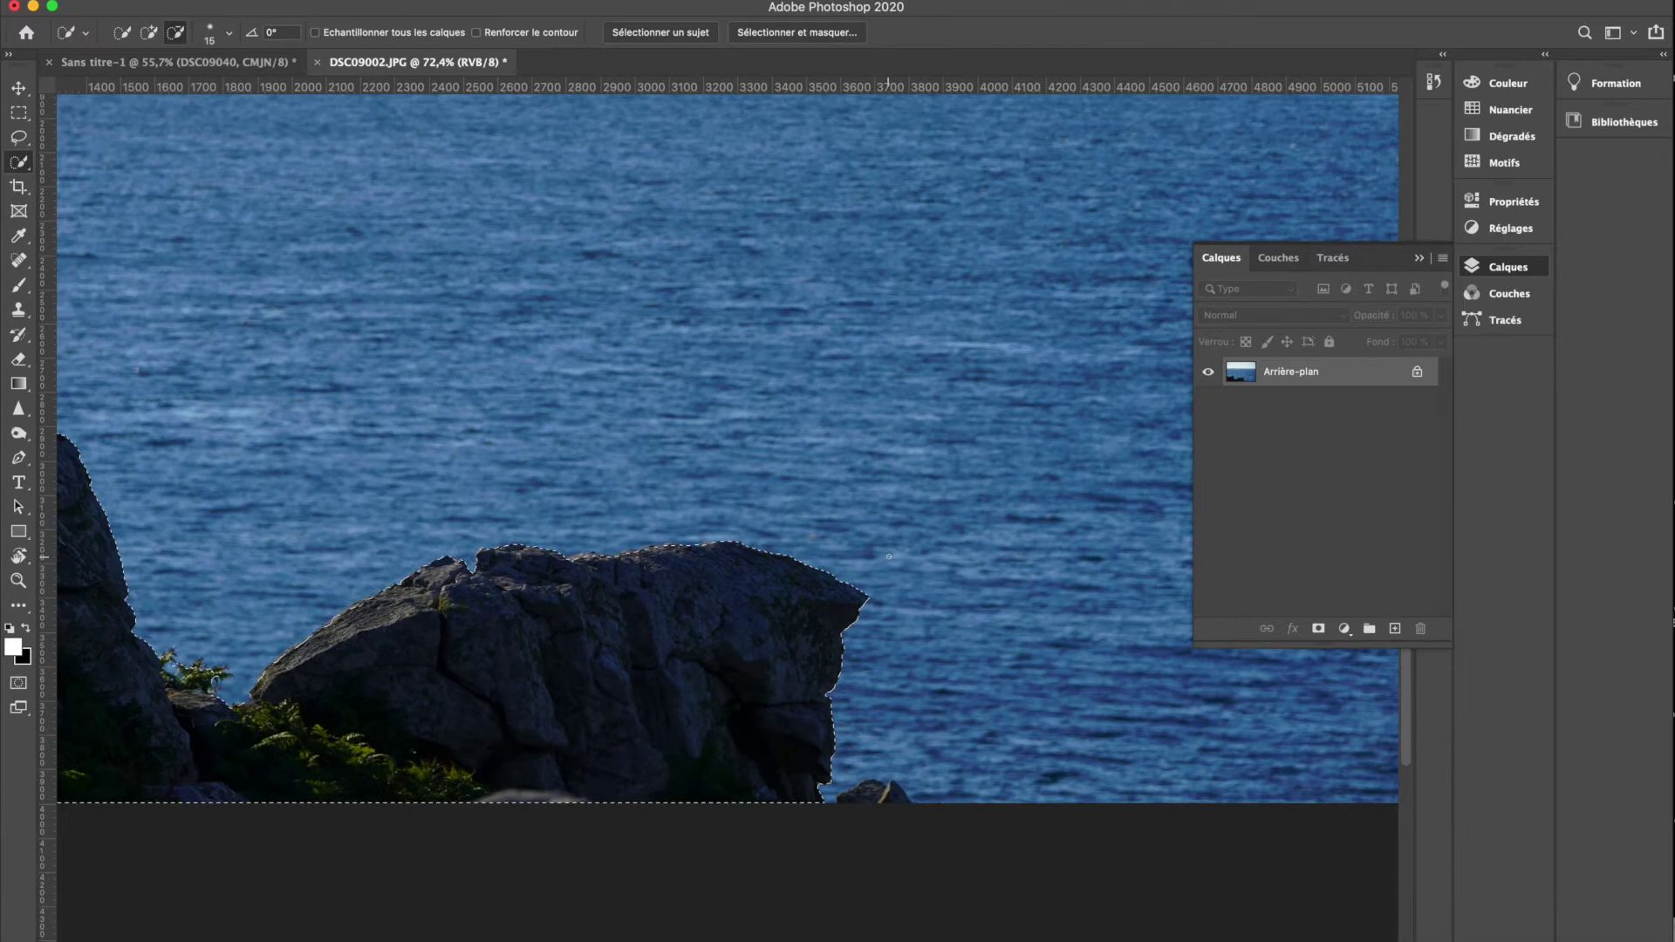
scroll(888, 556, "down", 2)
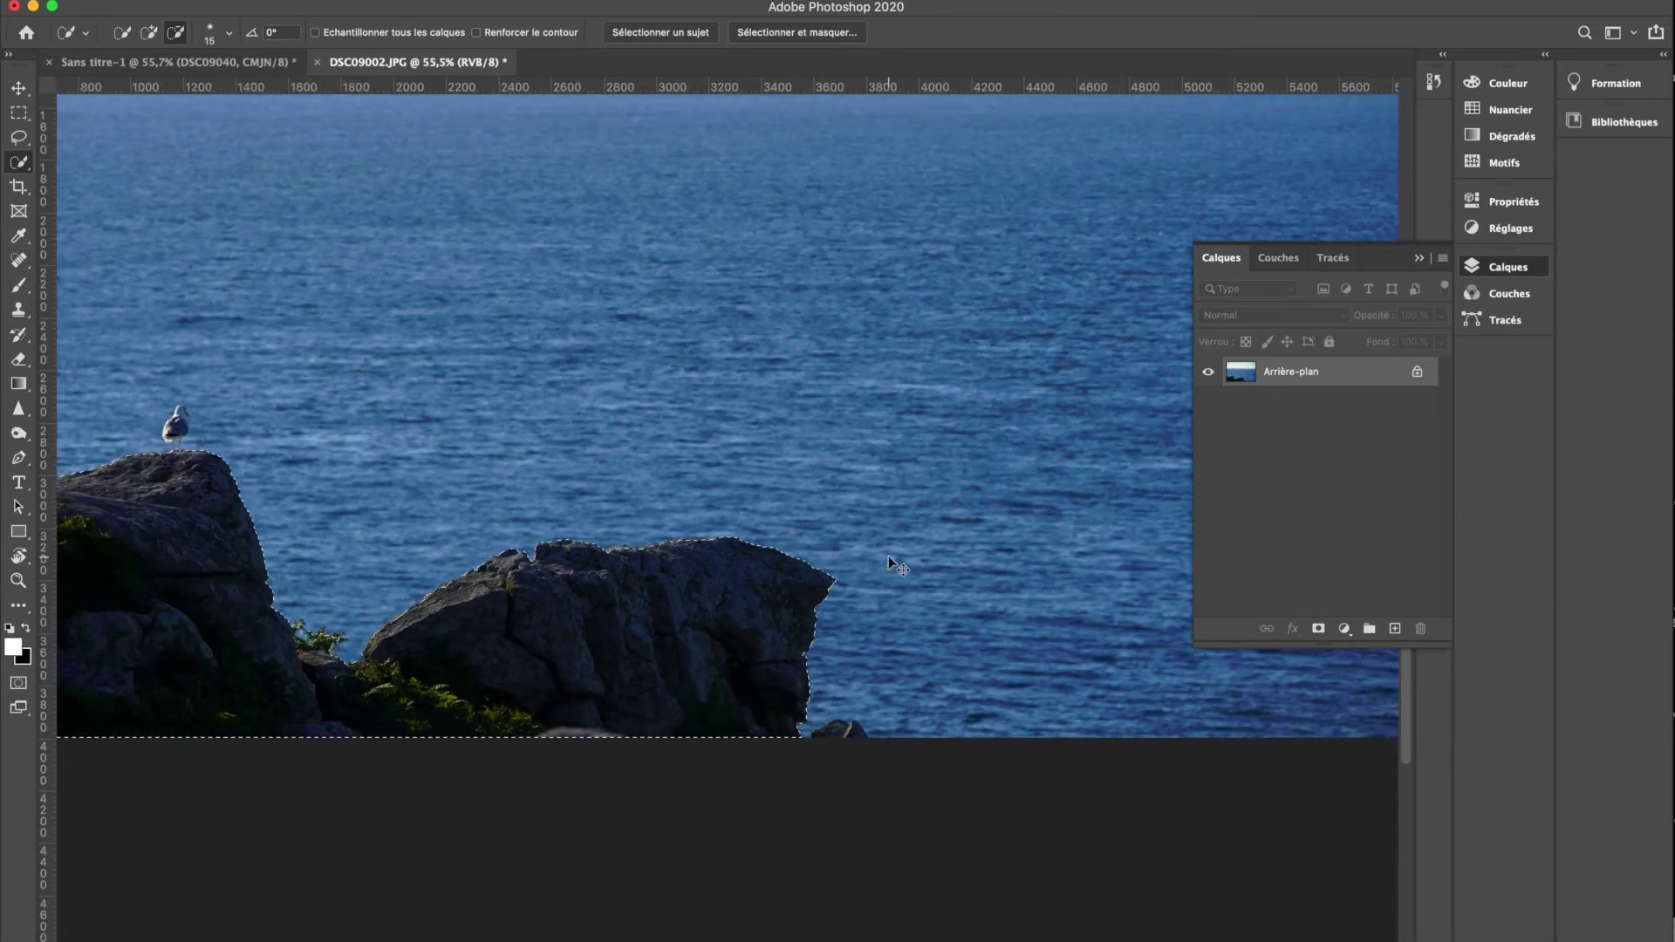
- Copy the selected rocks to a new layer and check the cutout by temporarily hiding the background layer
key("super+j")
left_click(1208, 400)
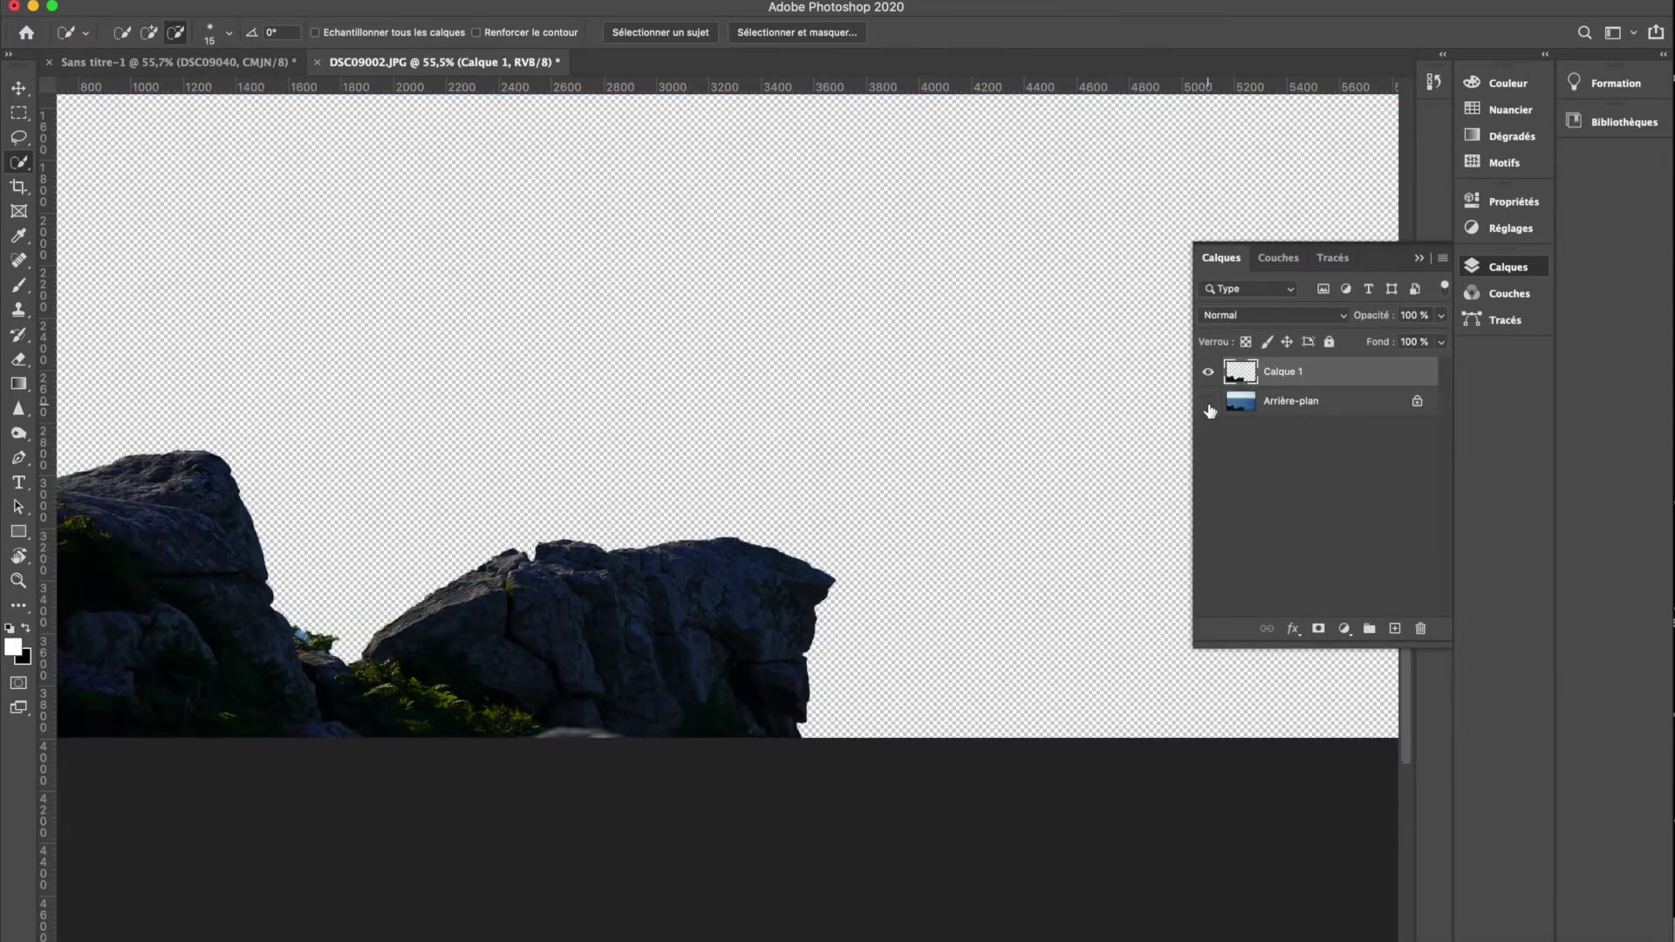
left_click(1208, 401)
- Delete the copied rock layer, leaving only the background layer
scroll(727, 406, "left", 5)
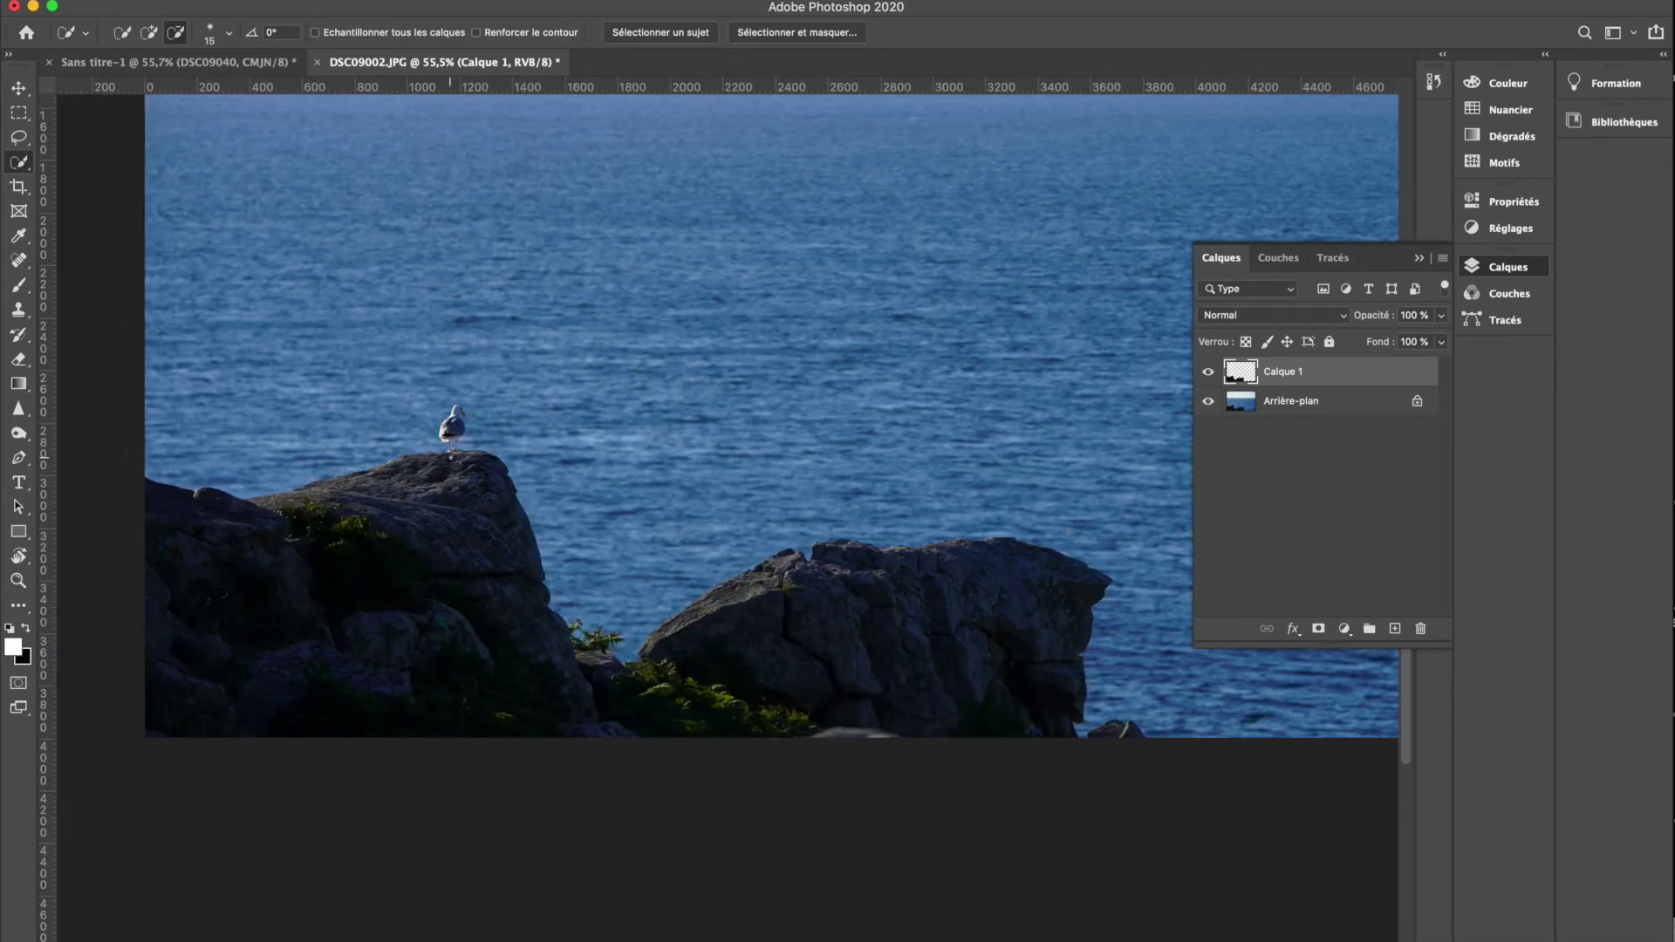
key("BackSpace")
scroll(450, 457, "up", 10)
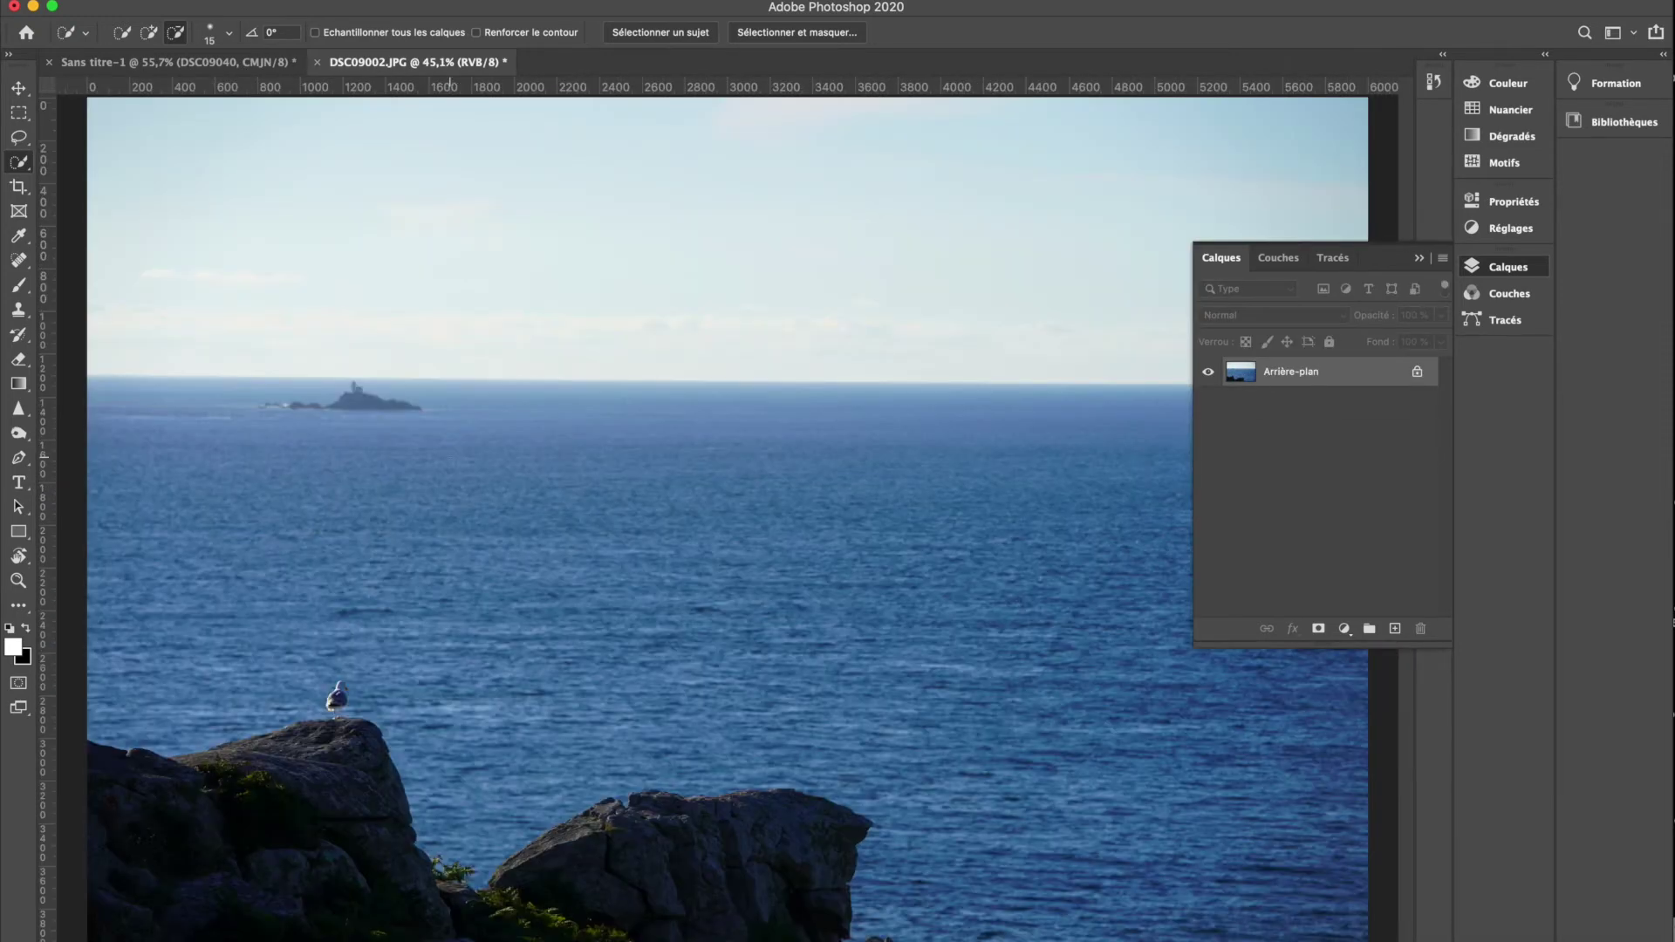
scroll(450, 455, "up", 3)
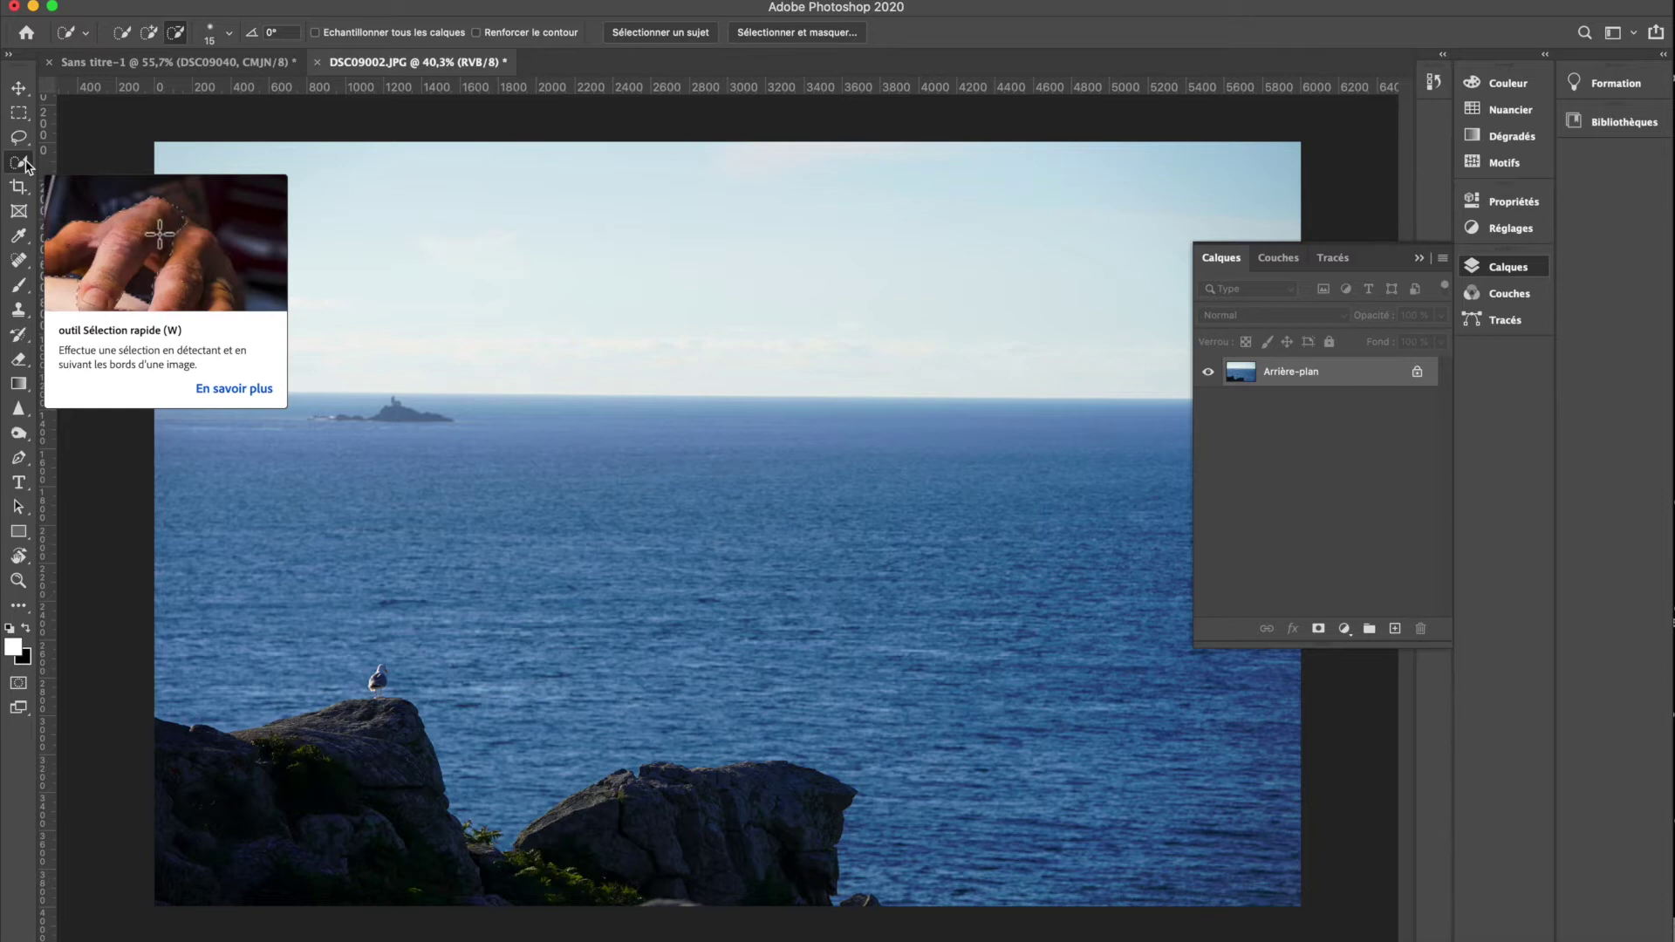
- Set the Magic Wand tolerance to 0 and sample a spot on the distant island
left_click_drag(27, 166, 81, 202)
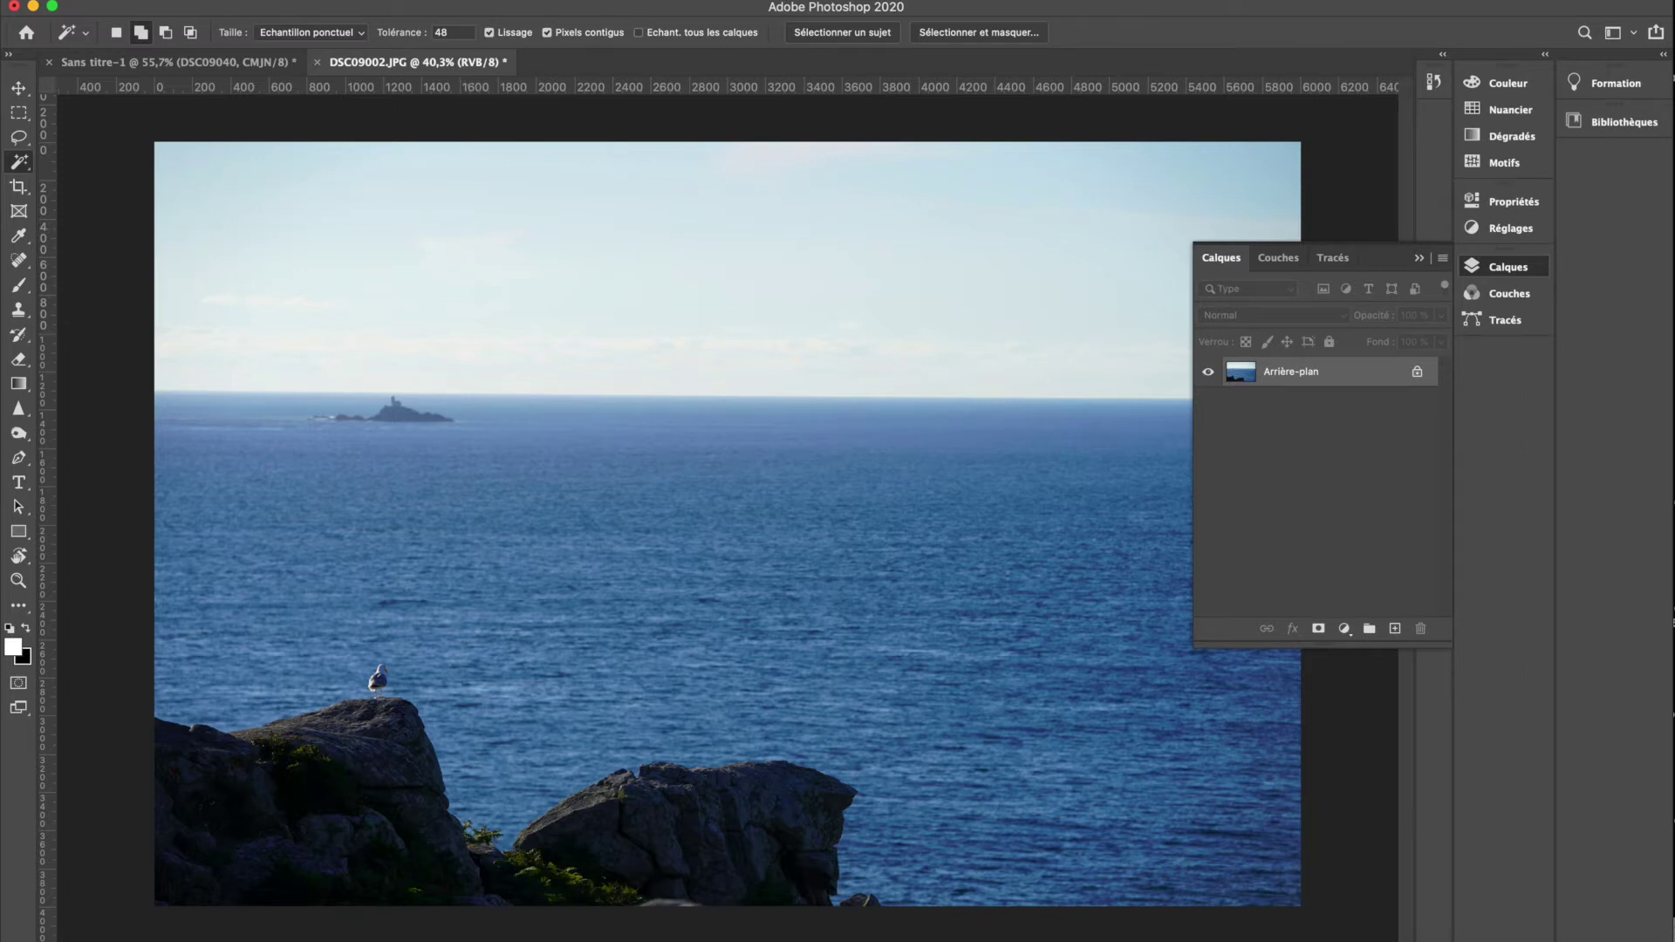
left_click_drag(403, 33, 122, 94)
left_click(376, 262)
scroll(410, 427, "up", 5)
scroll(403, 408, "down", 5)
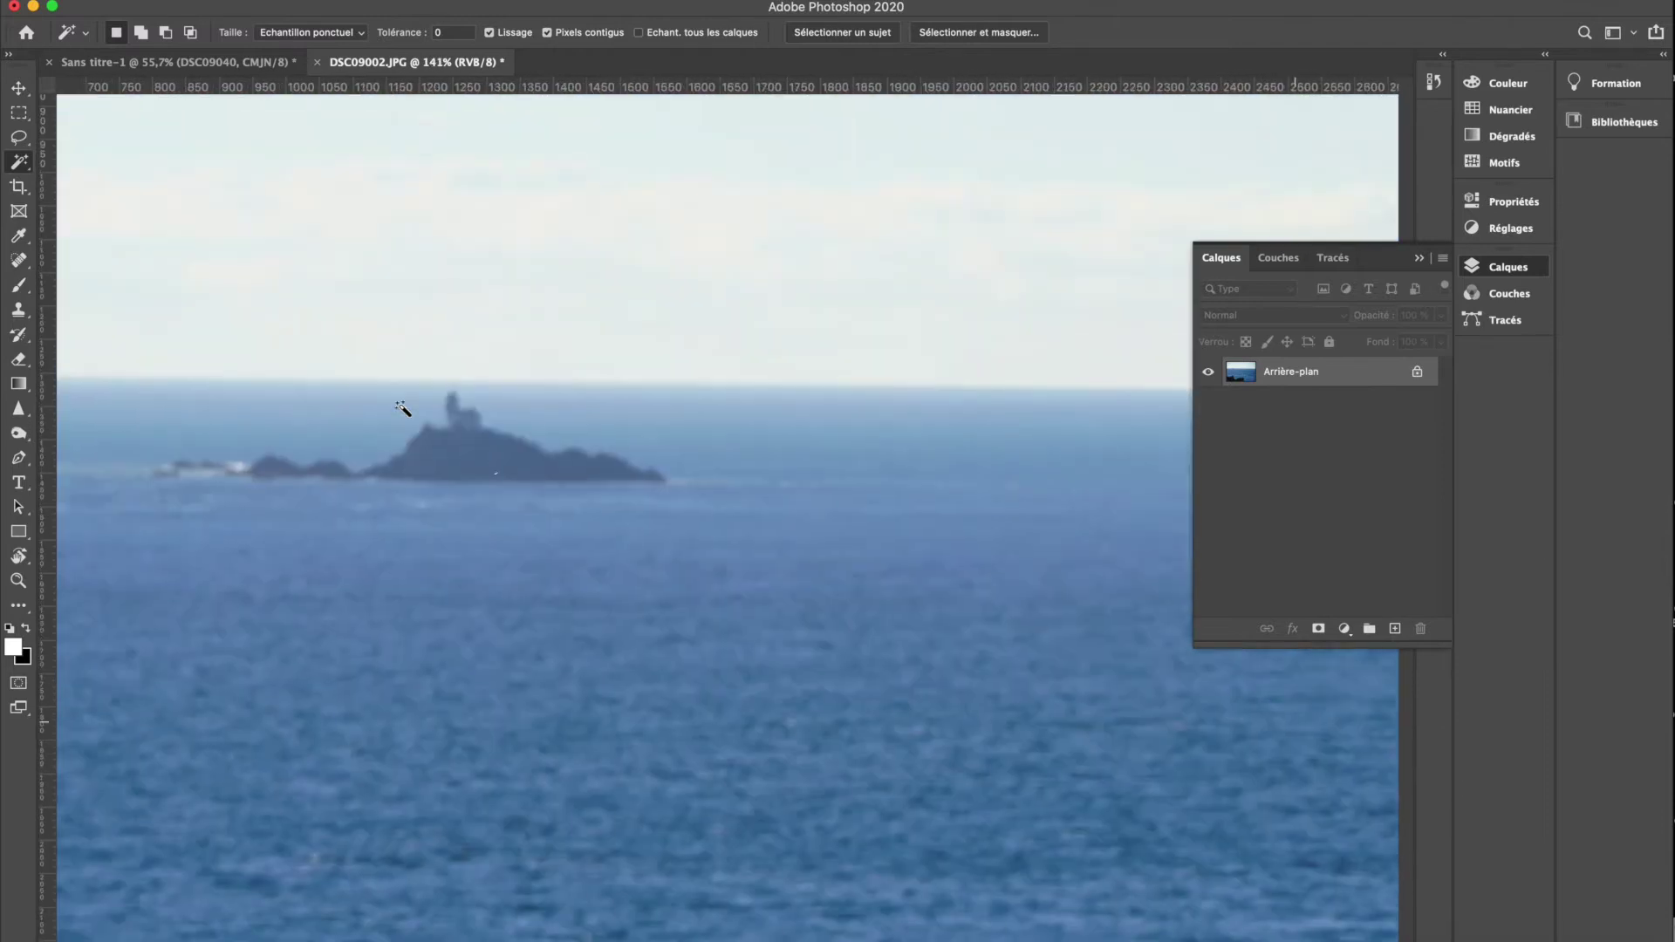
- Examine at pixel level which pixels the Magic Wand selected on the island
scroll(403, 408, "up", 8)
scroll(403, 408, "left", 10)
scroll(403, 408, "up", 2)
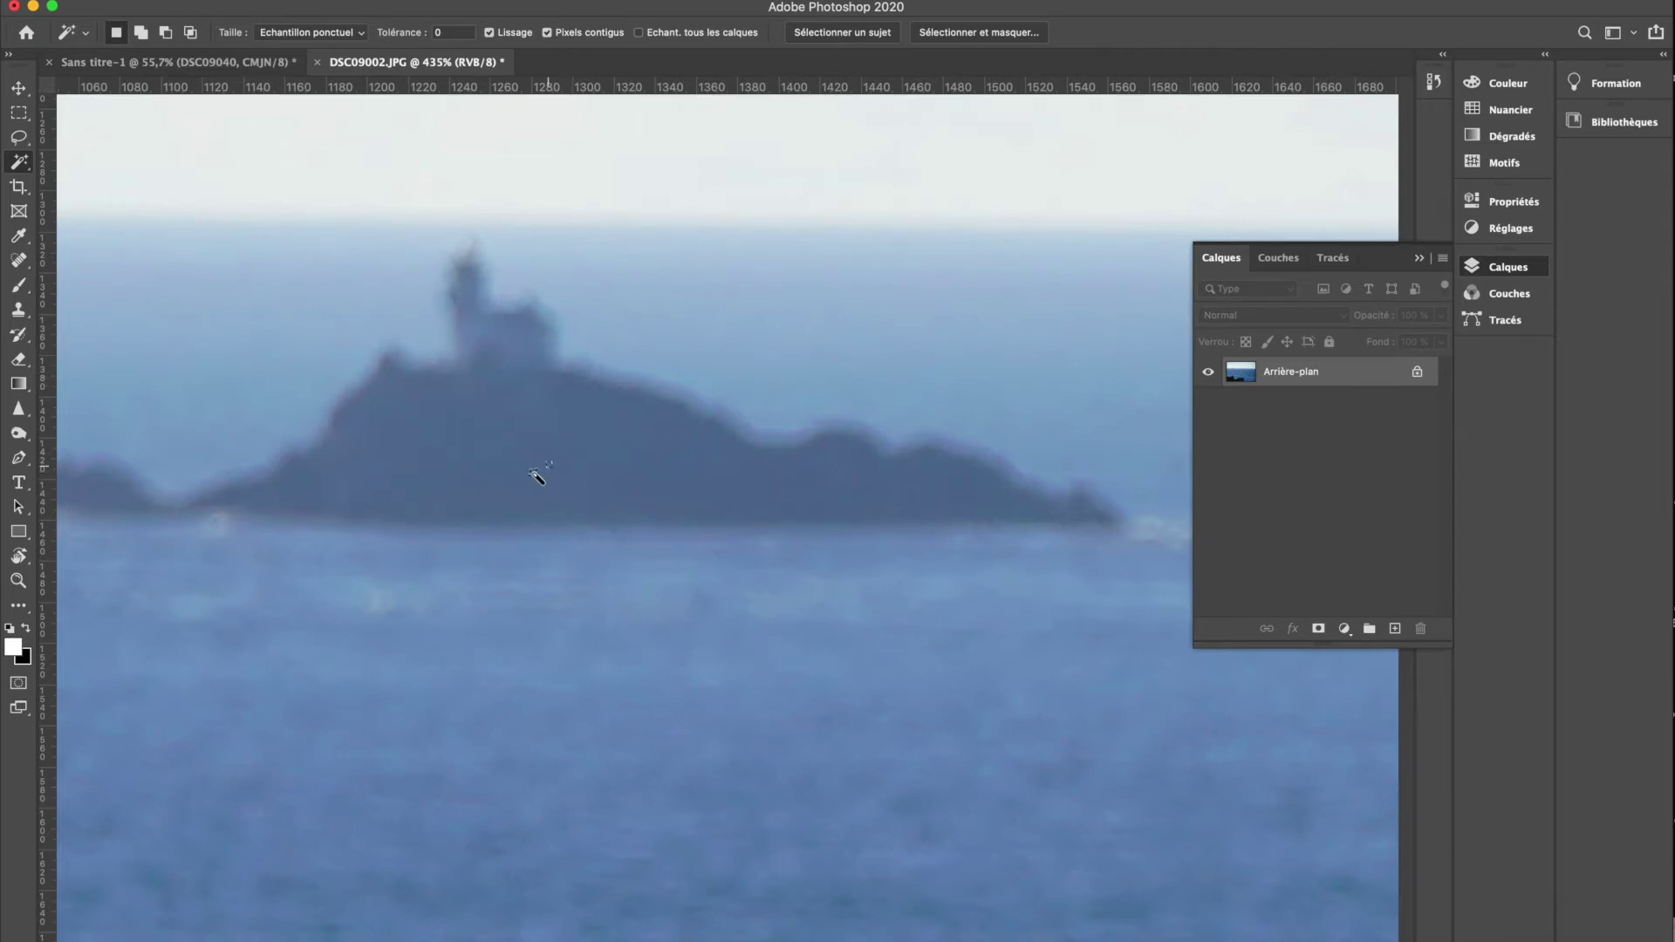
scroll(571, 455, "up", 5)
scroll(576, 455, "up", 3)
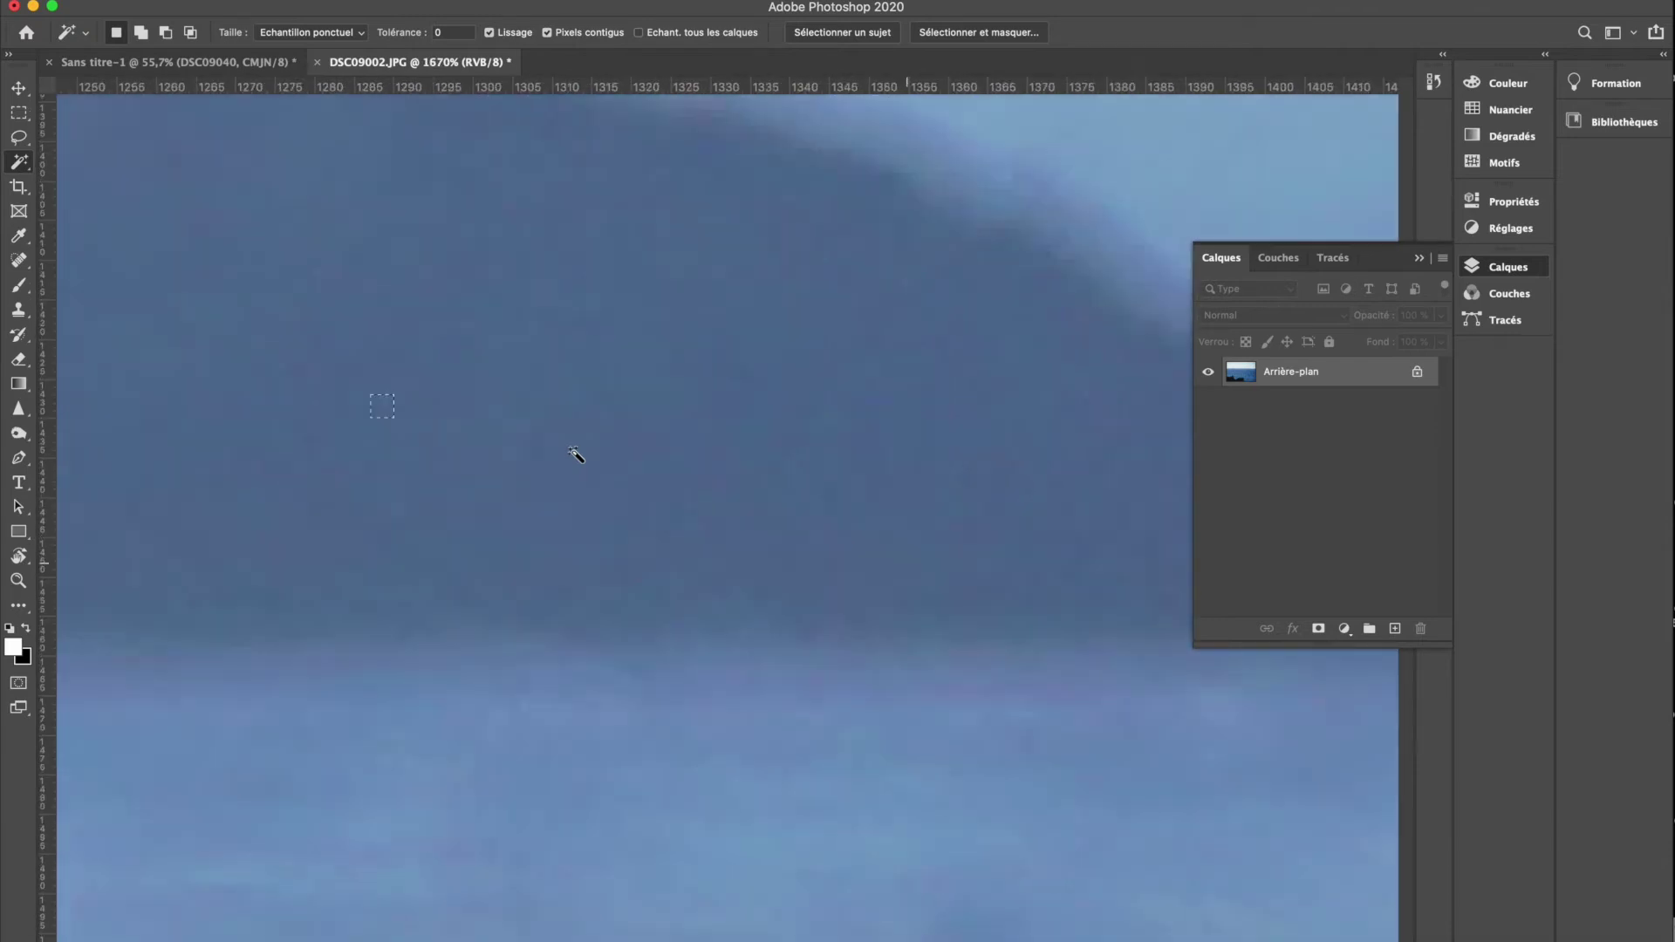
scroll(576, 453, "up", 6)
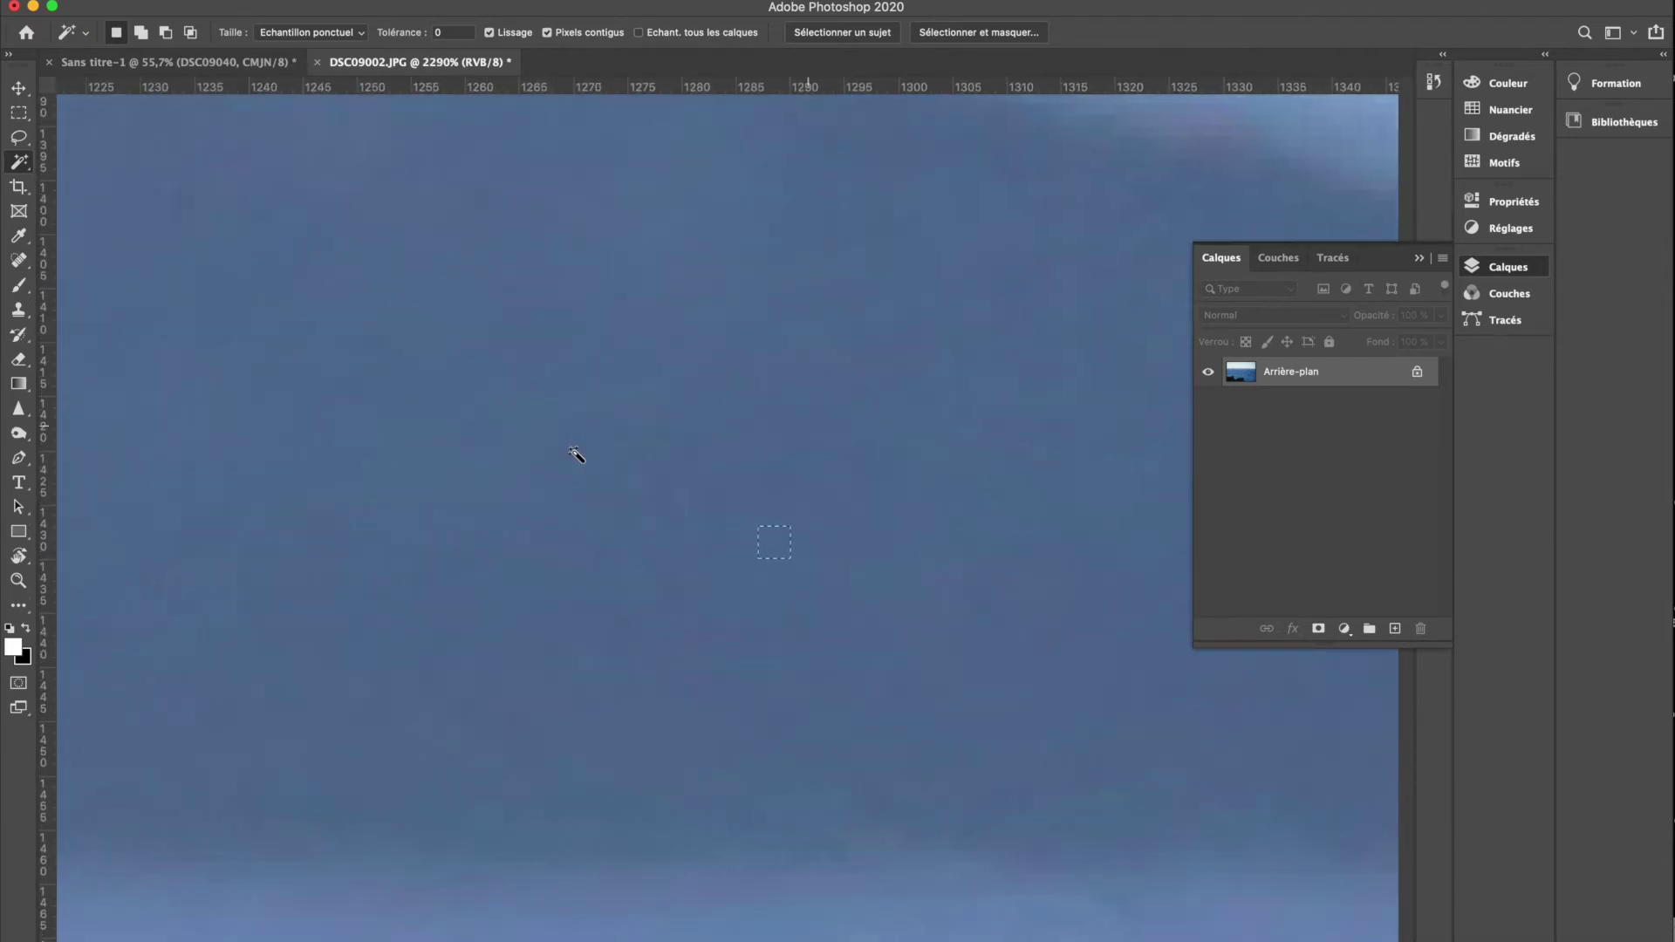
scroll(574, 451, "up", 1)
scroll(572, 453, "right", 5)
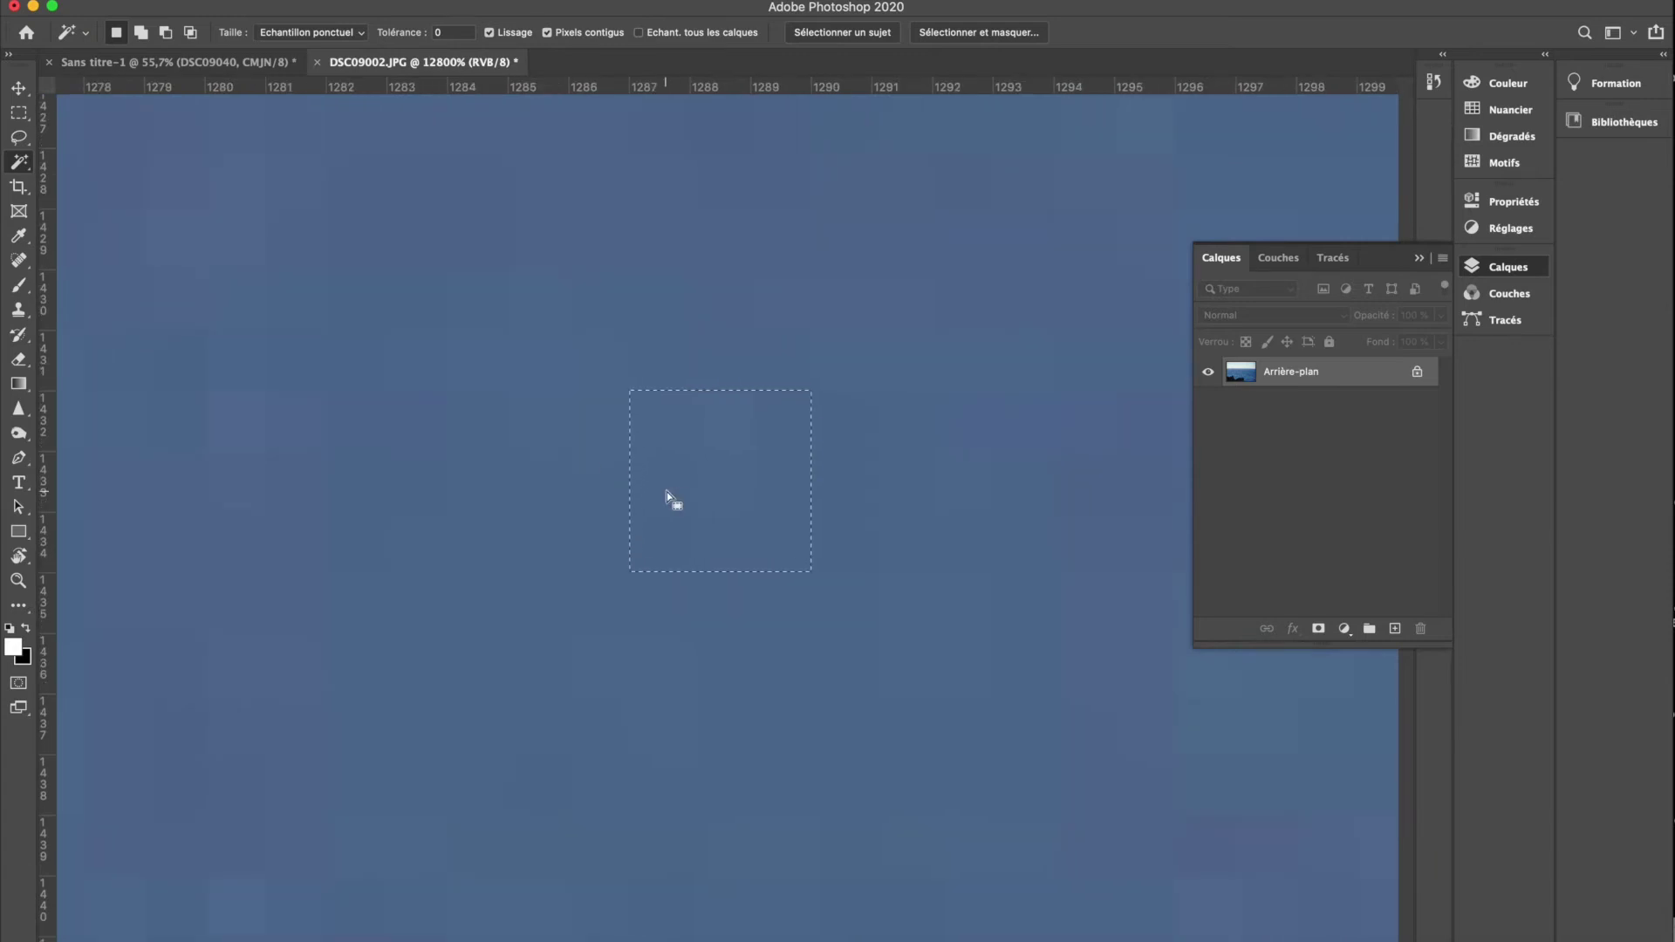
- Sample other pixel tones on the island with the Magic Wand at tolerance 0 and compare the selected area with the whole island
scroll(647, 422, "down", 5)
left_click(573, 476)
left_click(567, 363)
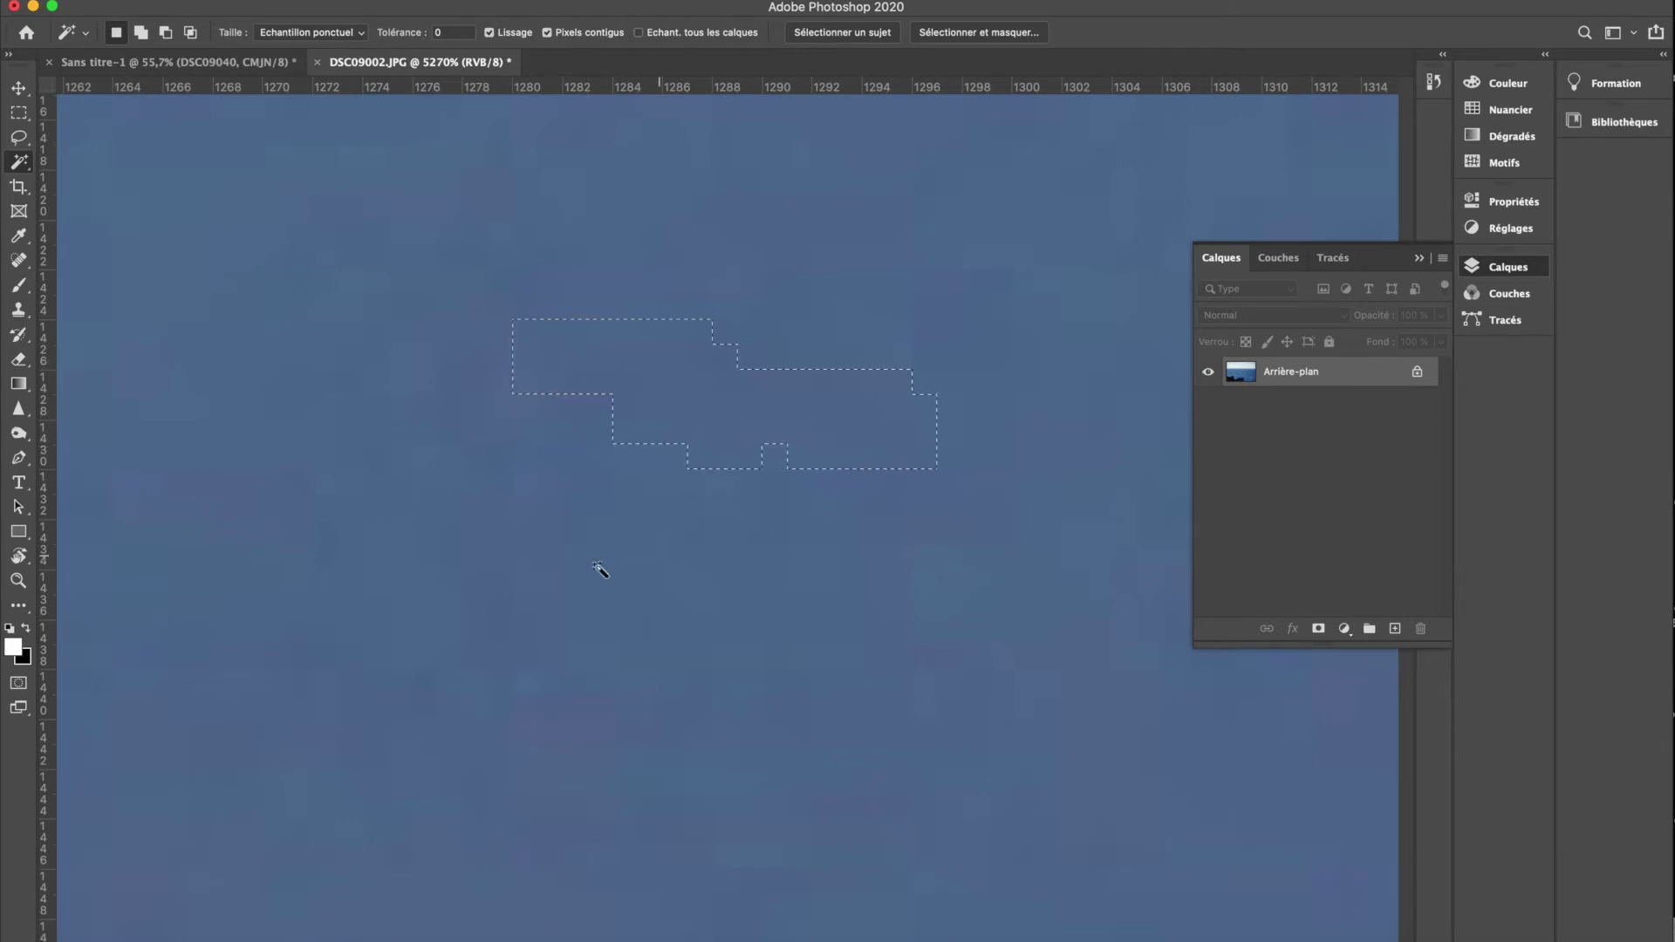
scroll(435, 581, "down", 4)
scroll(434, 581, "down", 4)
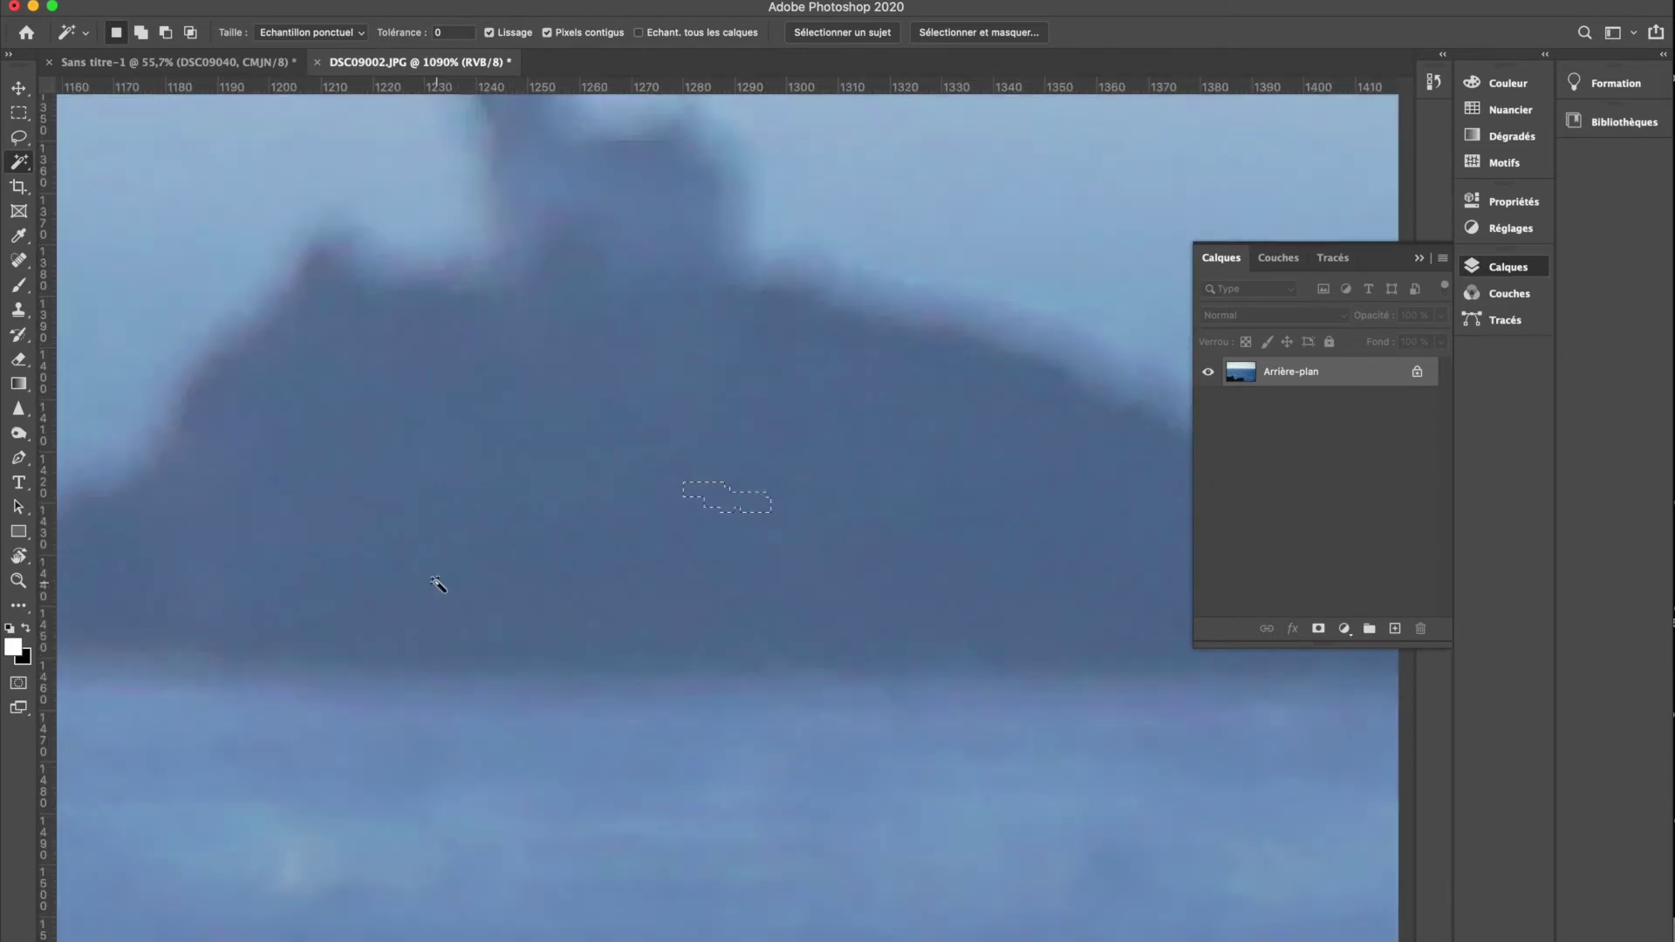
scroll(435, 581, "down", 5)
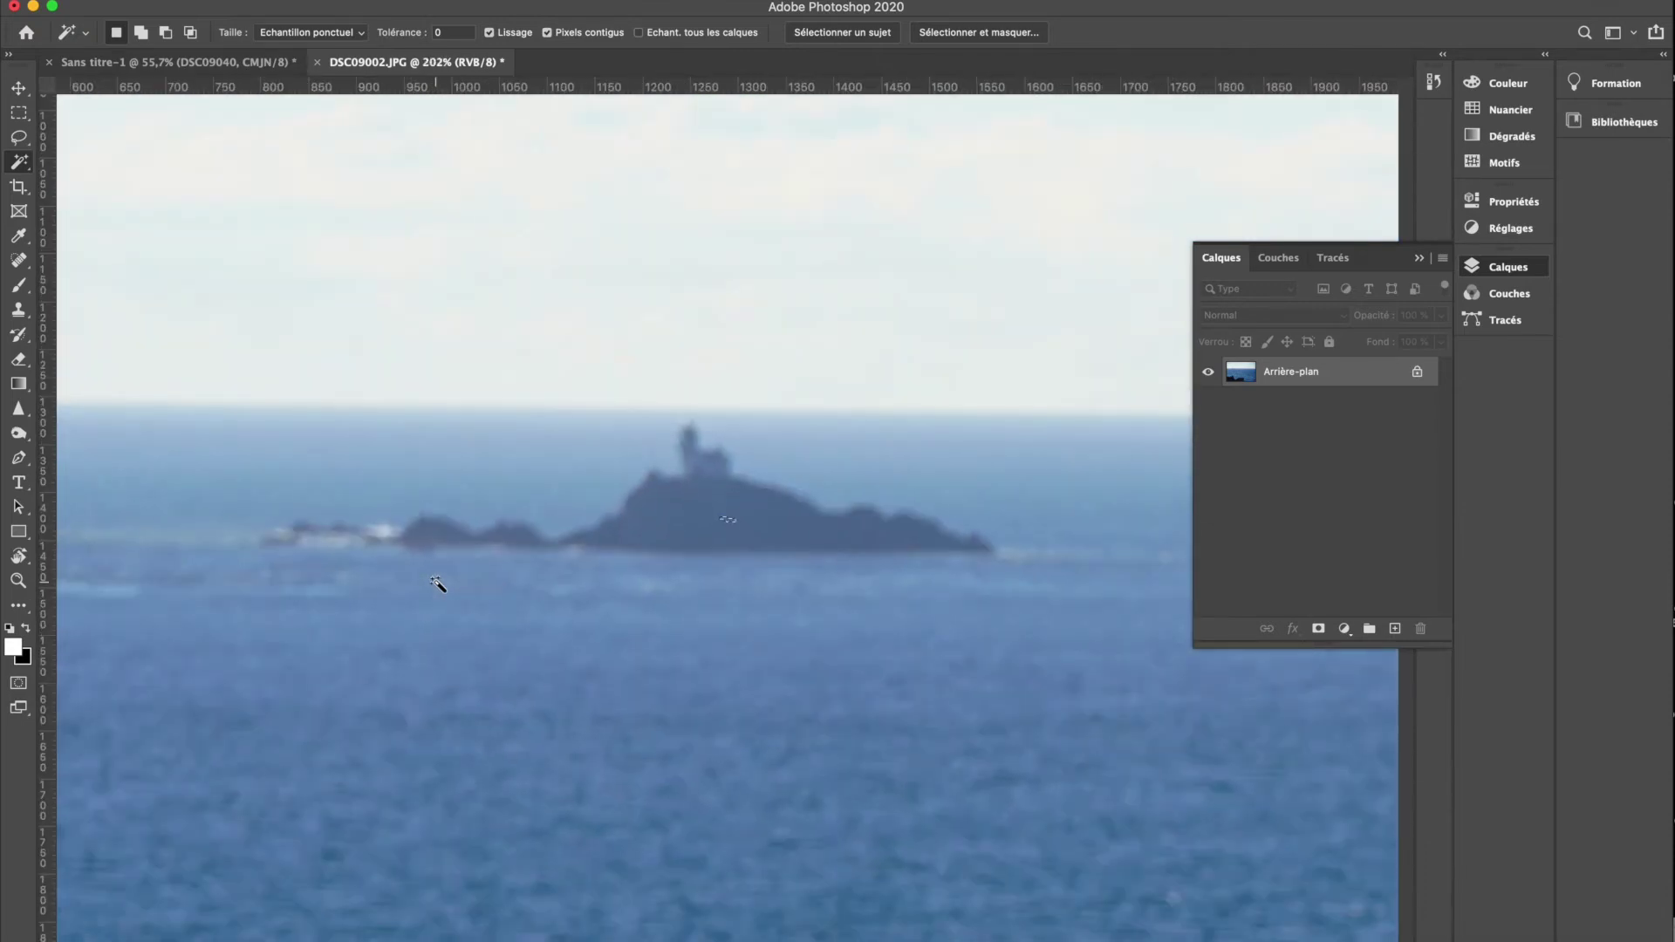
scroll(434, 581, "down", 3)
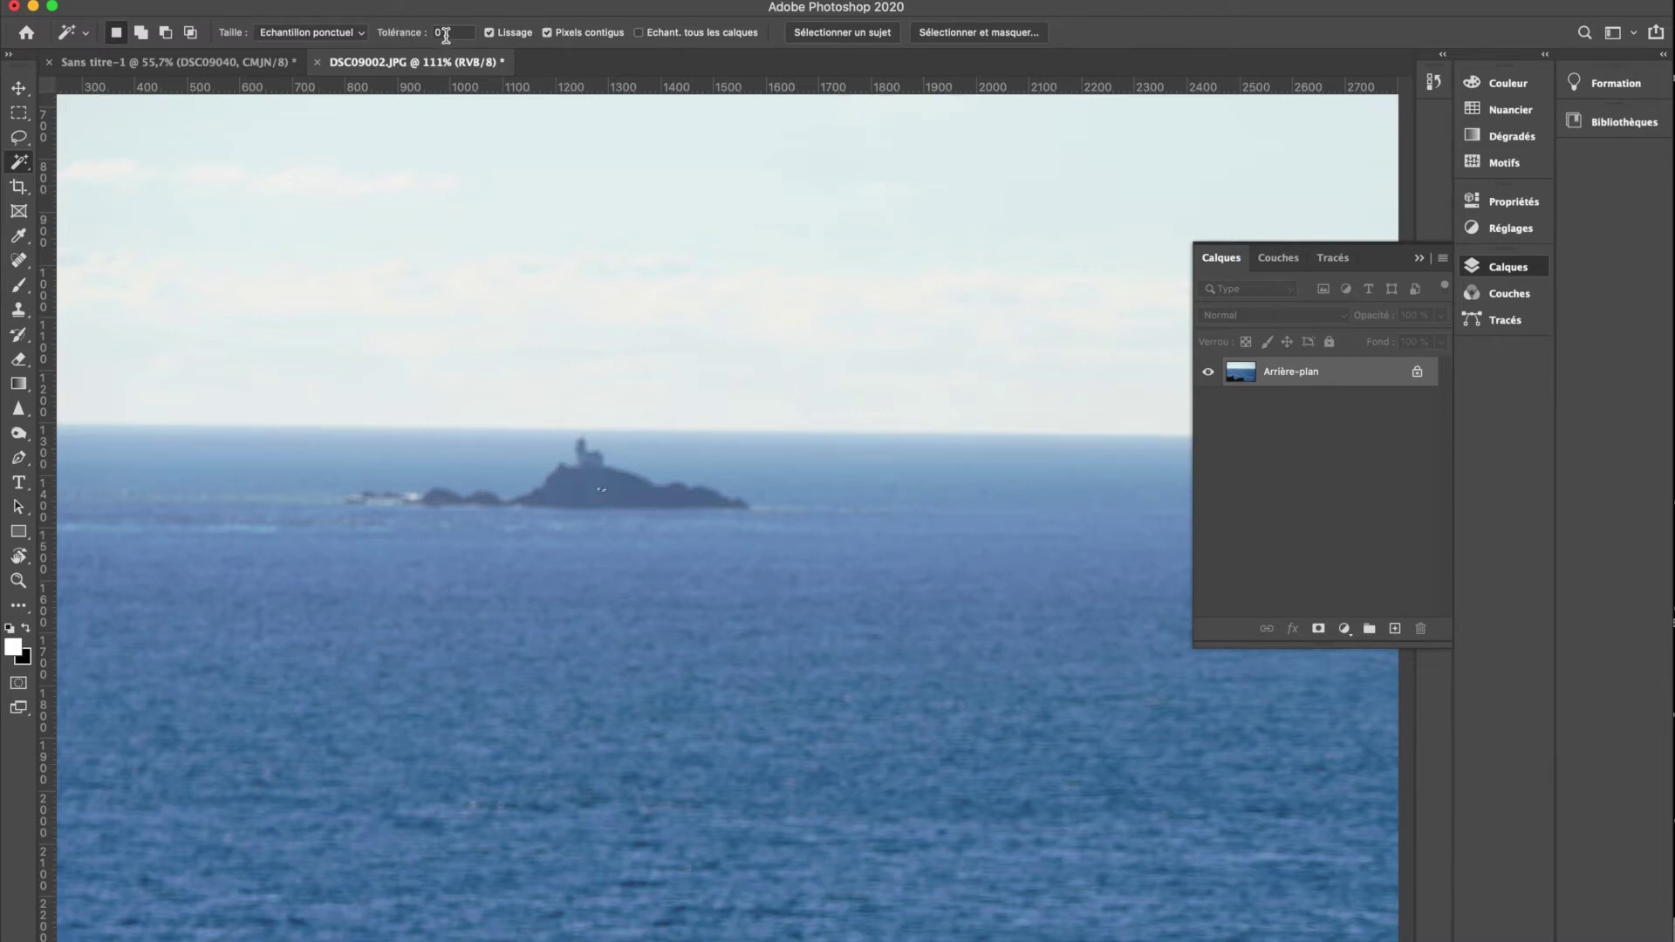
- Change the Magic Wand tolerance, sample the island, and clear the selection
mouse_move(414, 39)
left_mouse_down()
mouse_move(428, 38)
mouse_move(412, 39)
left_mouse_up()
key("Return")
left_click(579, 479)
key("super+d")
- Test the Magic Wand on several spots of the sea and on the island, clearing the selection between tests
left_click(630, 645)
left_click(731, 616)
key("super+d")
left_click(595, 569)
key("super+d")
left_click(583, 483)
key("super+d")
- Set the Magic Wand tolerance to 20 and collapse the layer list to uncover the whole photo
mouse_move(430, 41)
left_mouse_down()
mouse_move(400, 31)
mouse_move(438, 32)
mouse_move(439, 55)
left_mouse_up()
left_click_drag(375, 34, 367, 34)
scroll(602, 615, "down", 5)
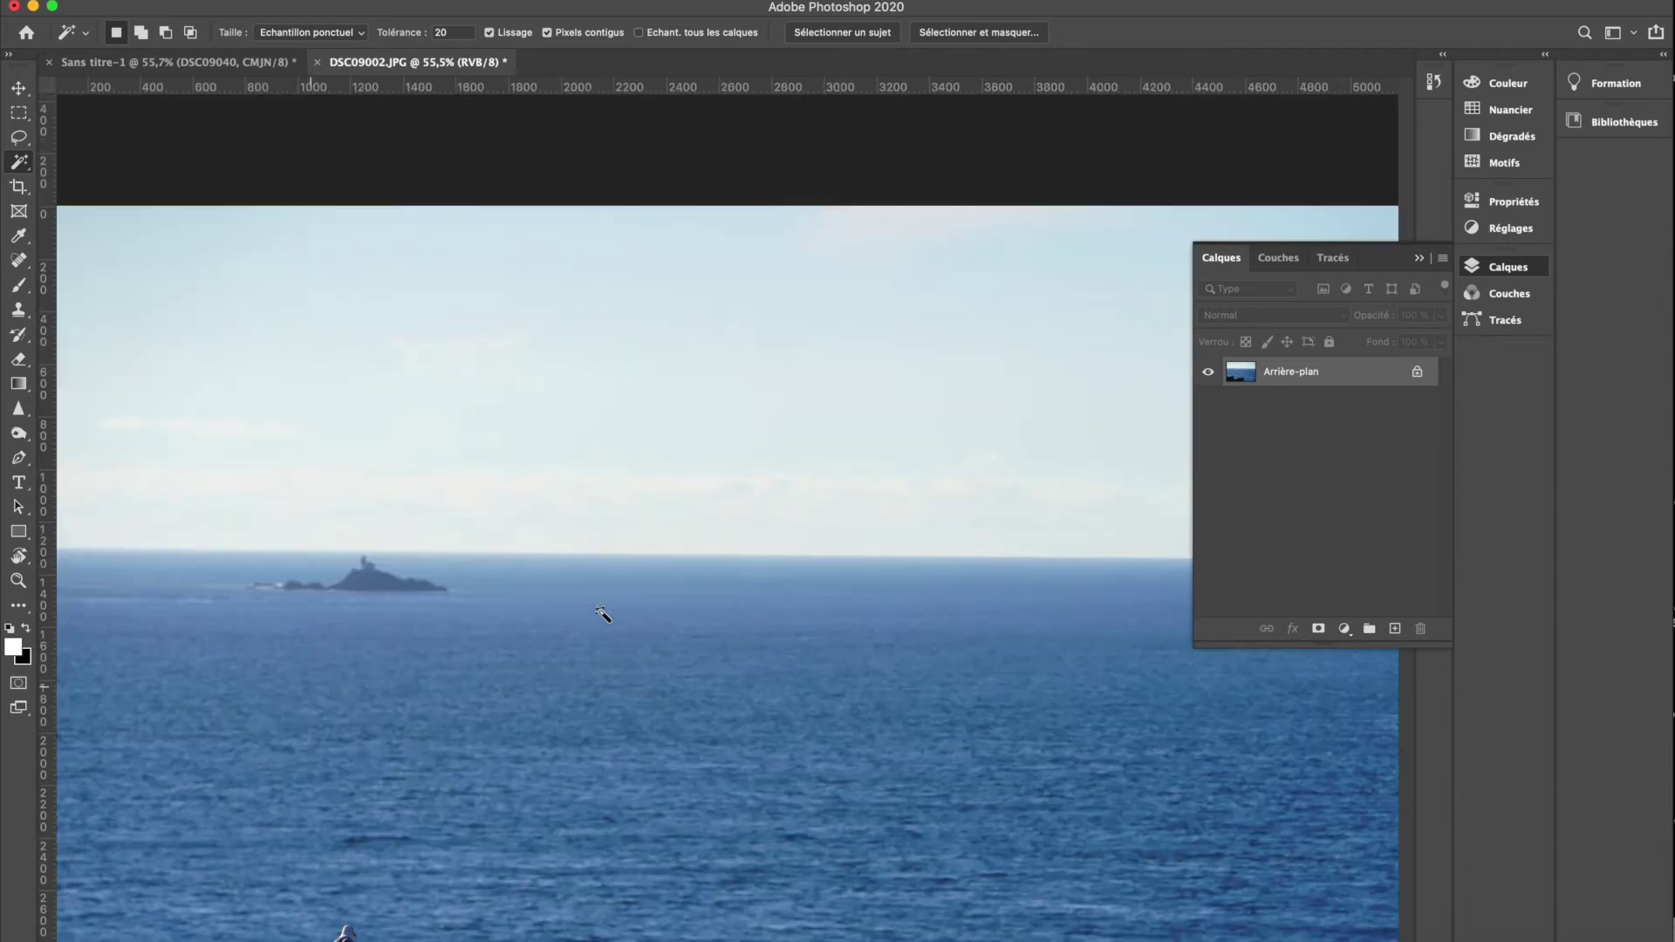
scroll(602, 614, "down", 2)
scroll(602, 615, "down", 1)
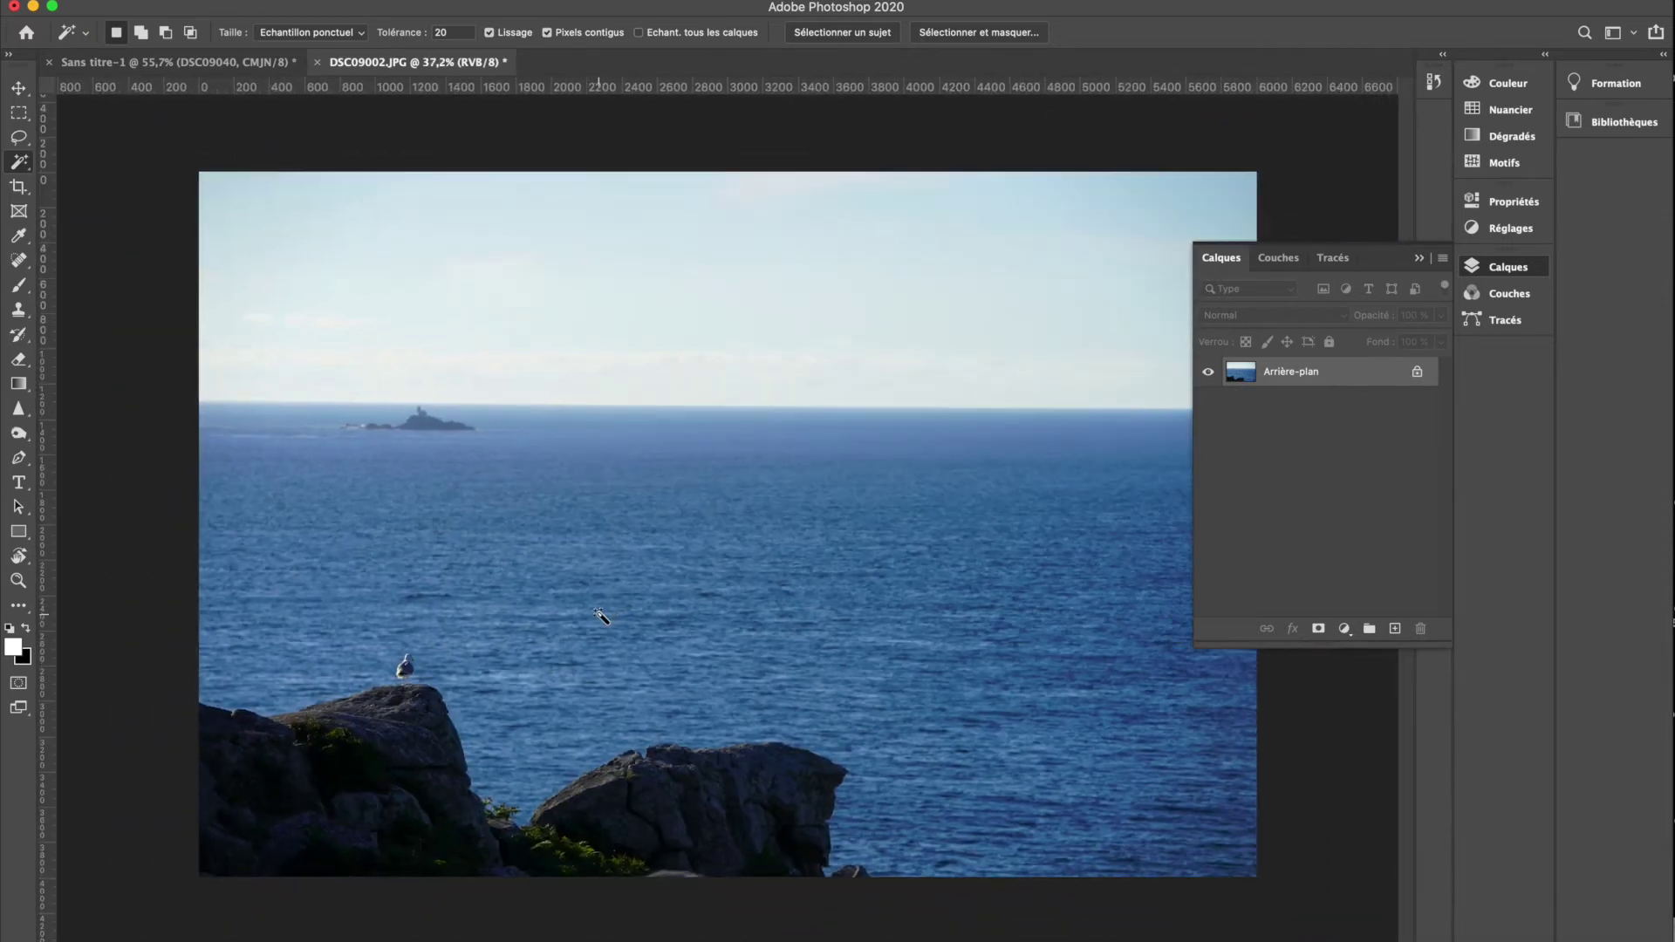
left_click(1420, 259)
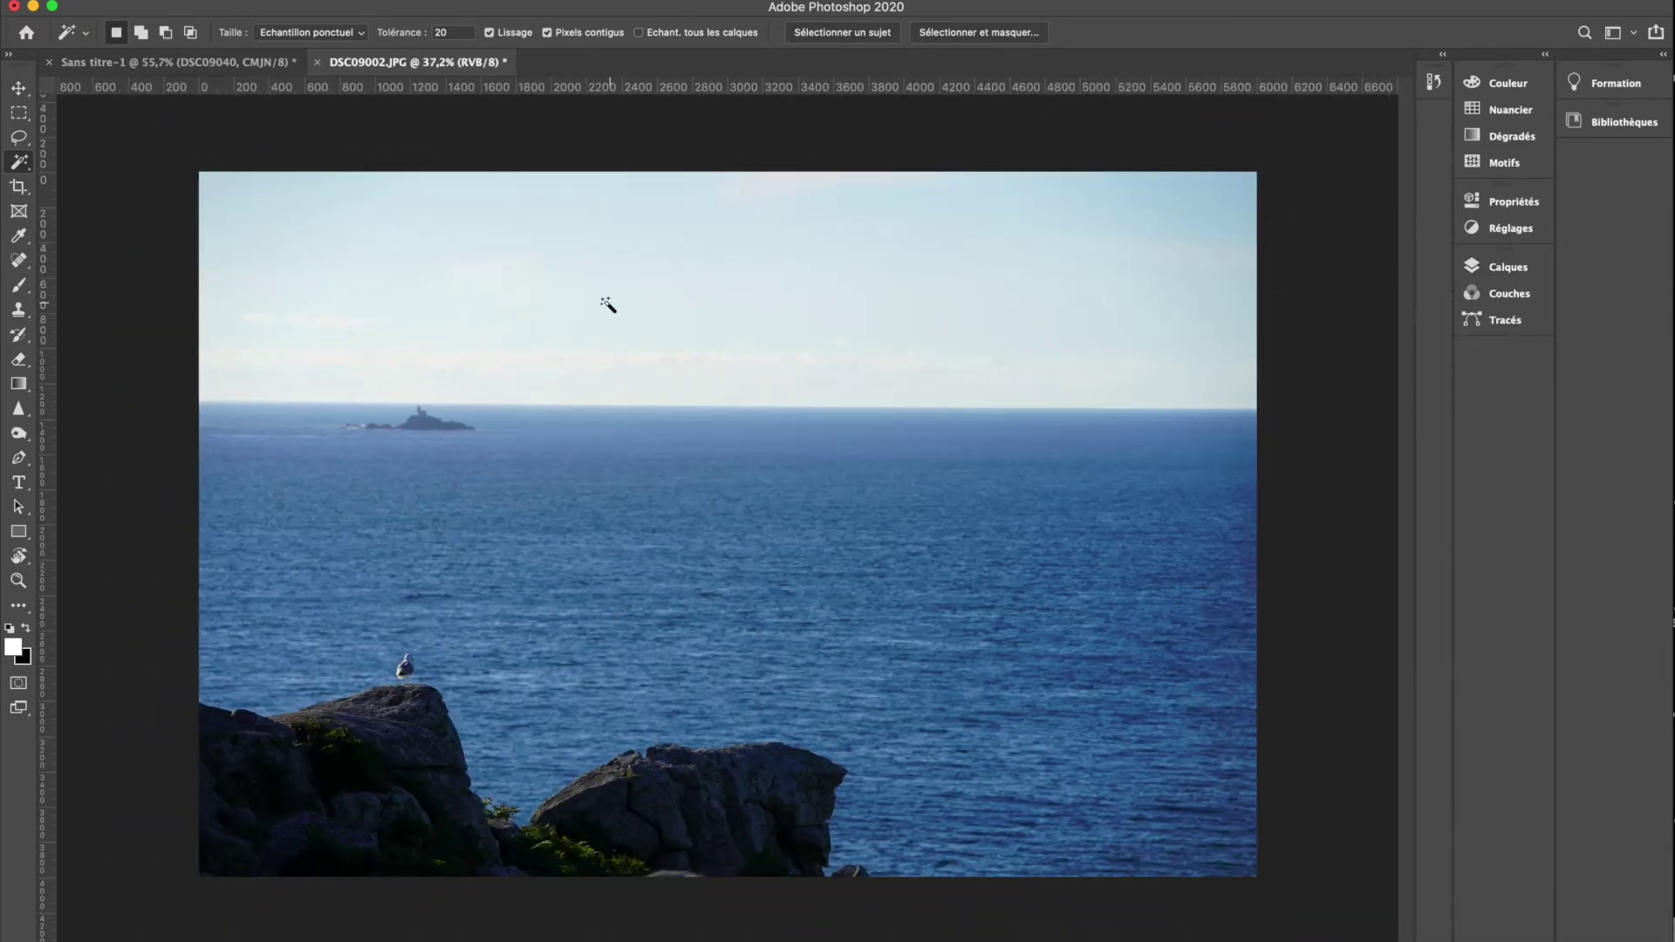
- Sample several spots of the sky with the Magic Wand at tolerance 20
left_click(604, 280)
left_click(617, 258)
left_click(616, 258)
left_click(689, 205)
left_click(693, 344)
- Set the Magic Wand tolerance to 71, sample the rocks and the sea near the island, and clear the selection
left_click_drag(414, 33, 459, 32)
left_click(367, 775)
left_click(429, 446)
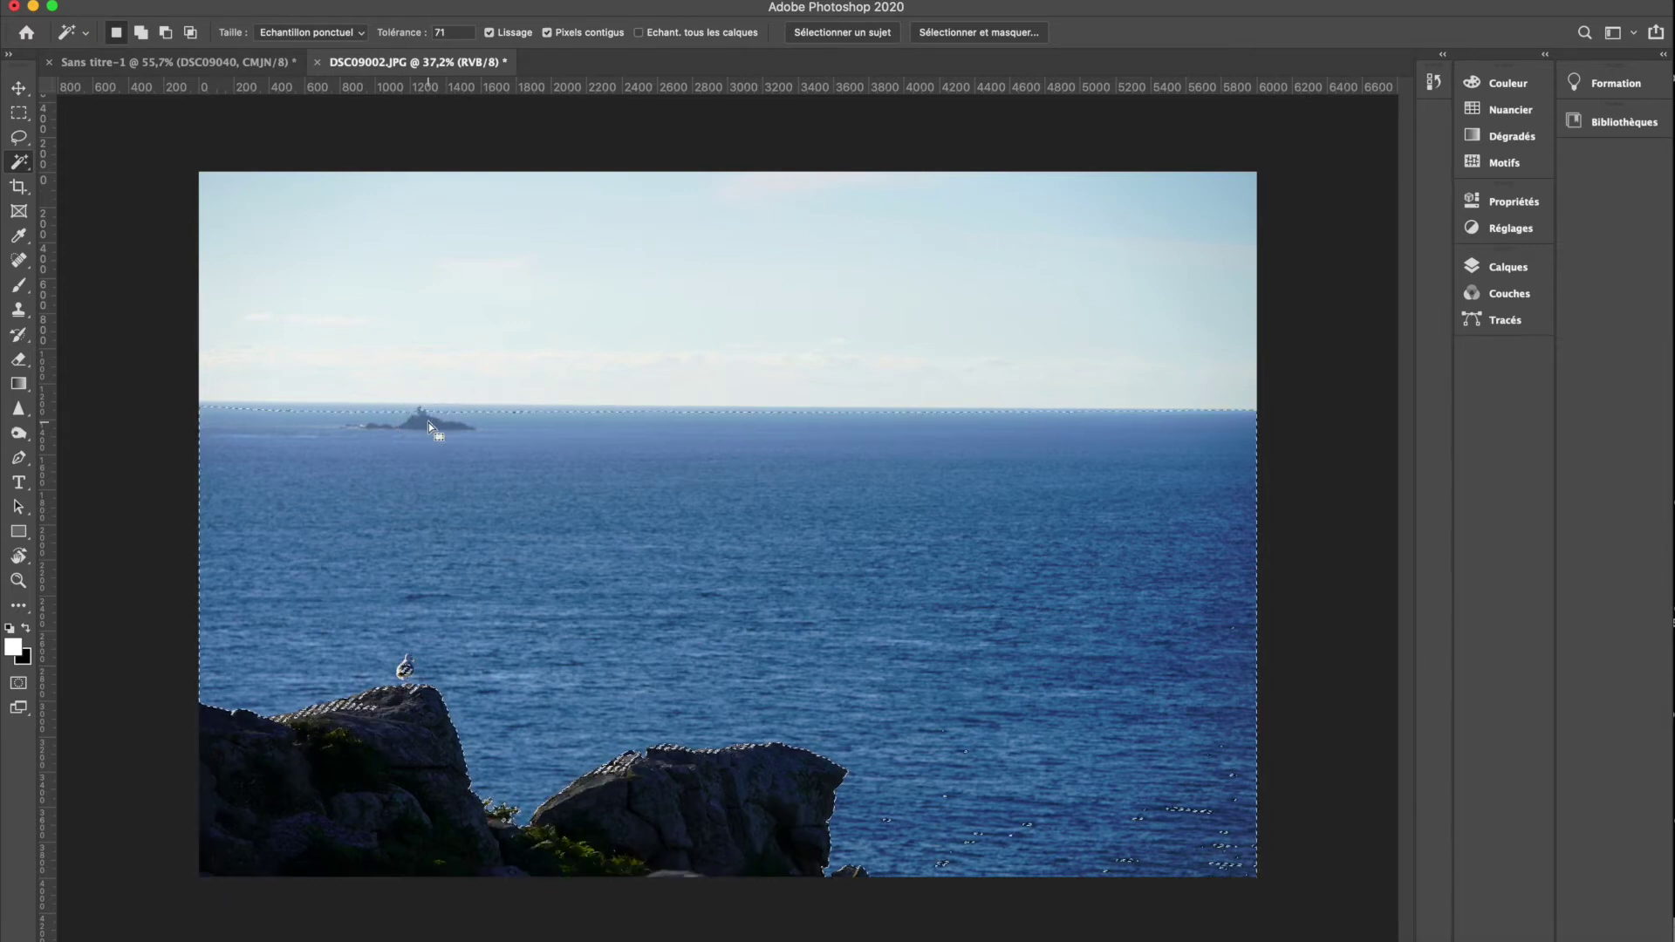
key("super+d")
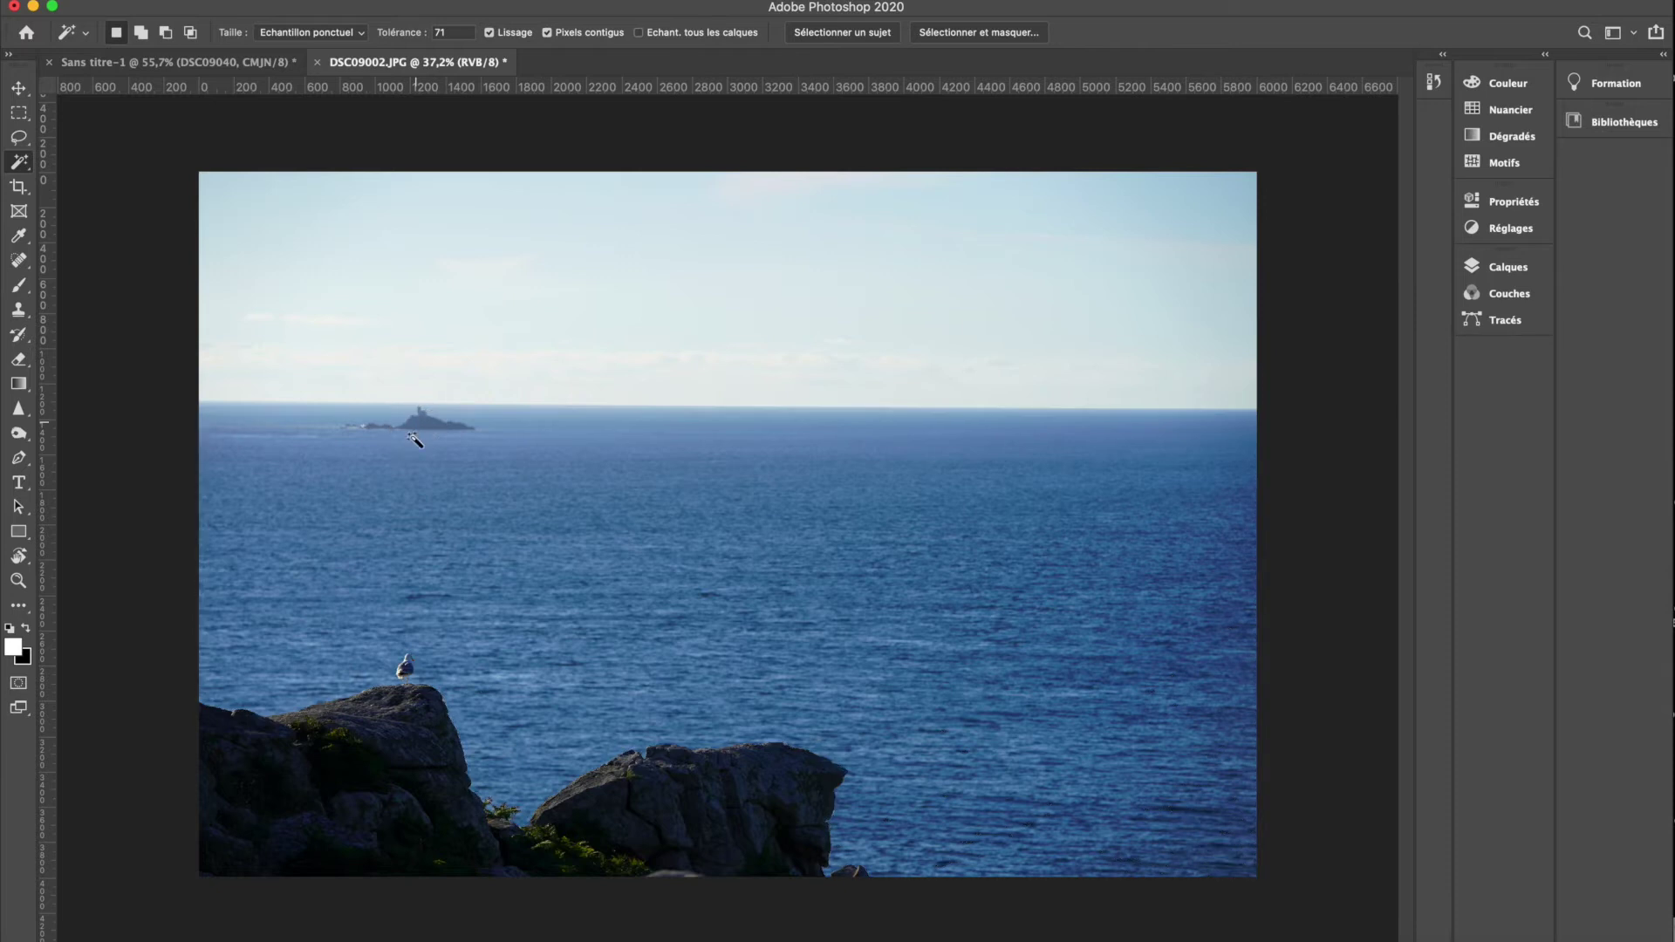
- Select the dark rock tones throughout the photo with contiguous sampling off, and clear the selection
left_click(333, 820)
left_click(355, 796)
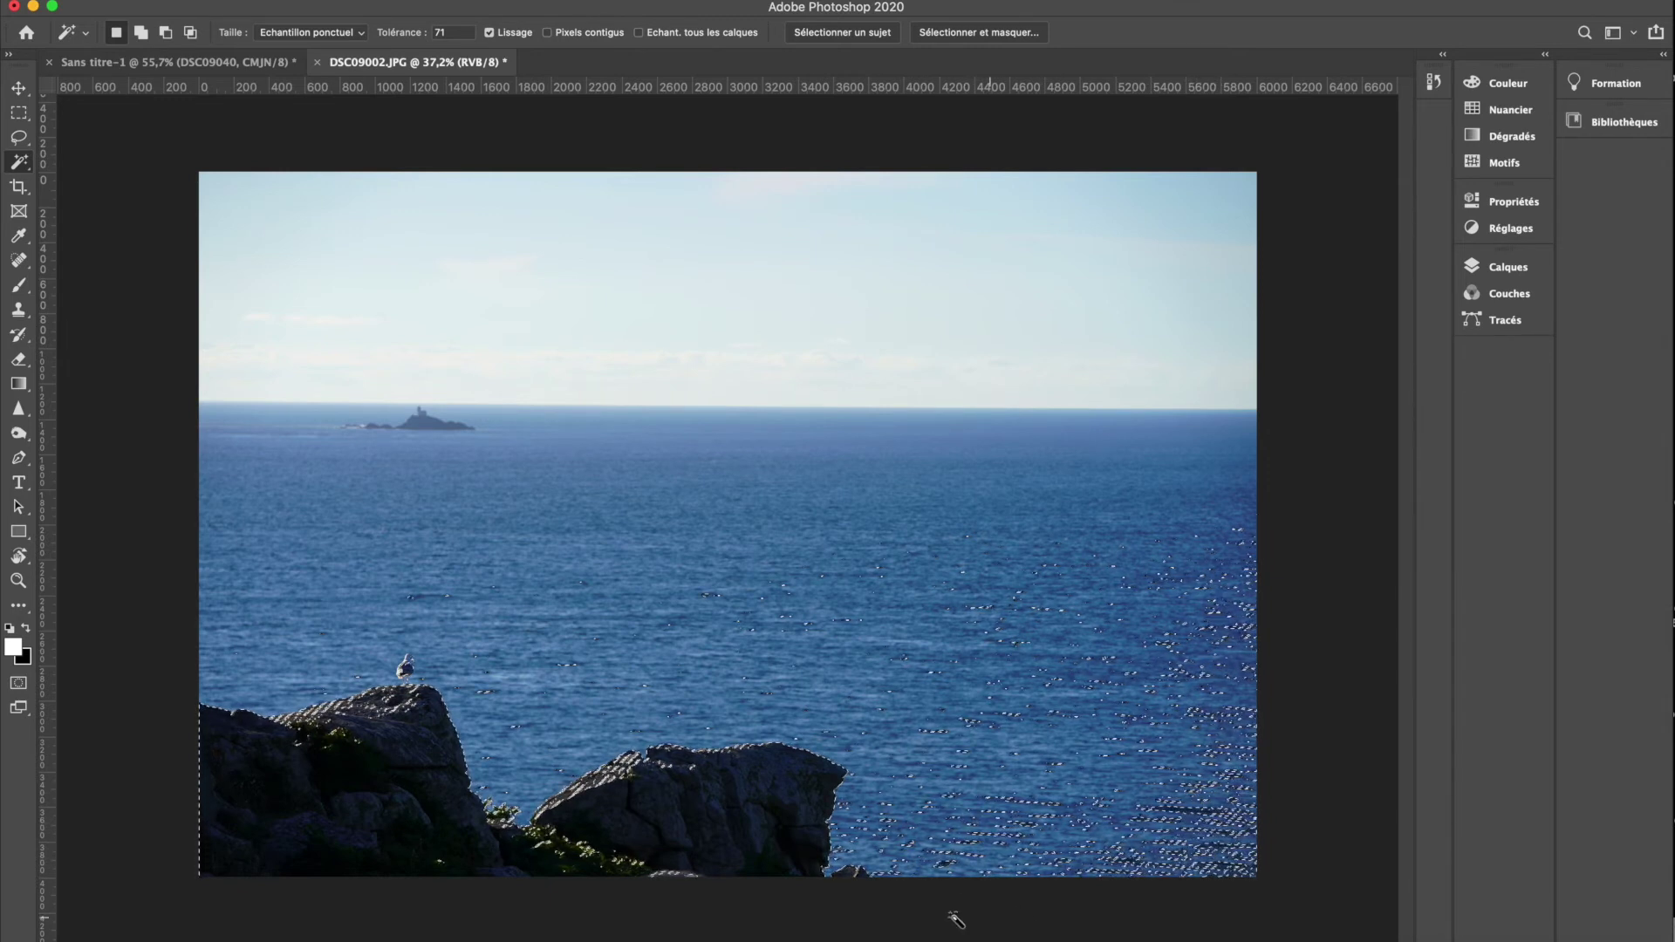
key("super+d")
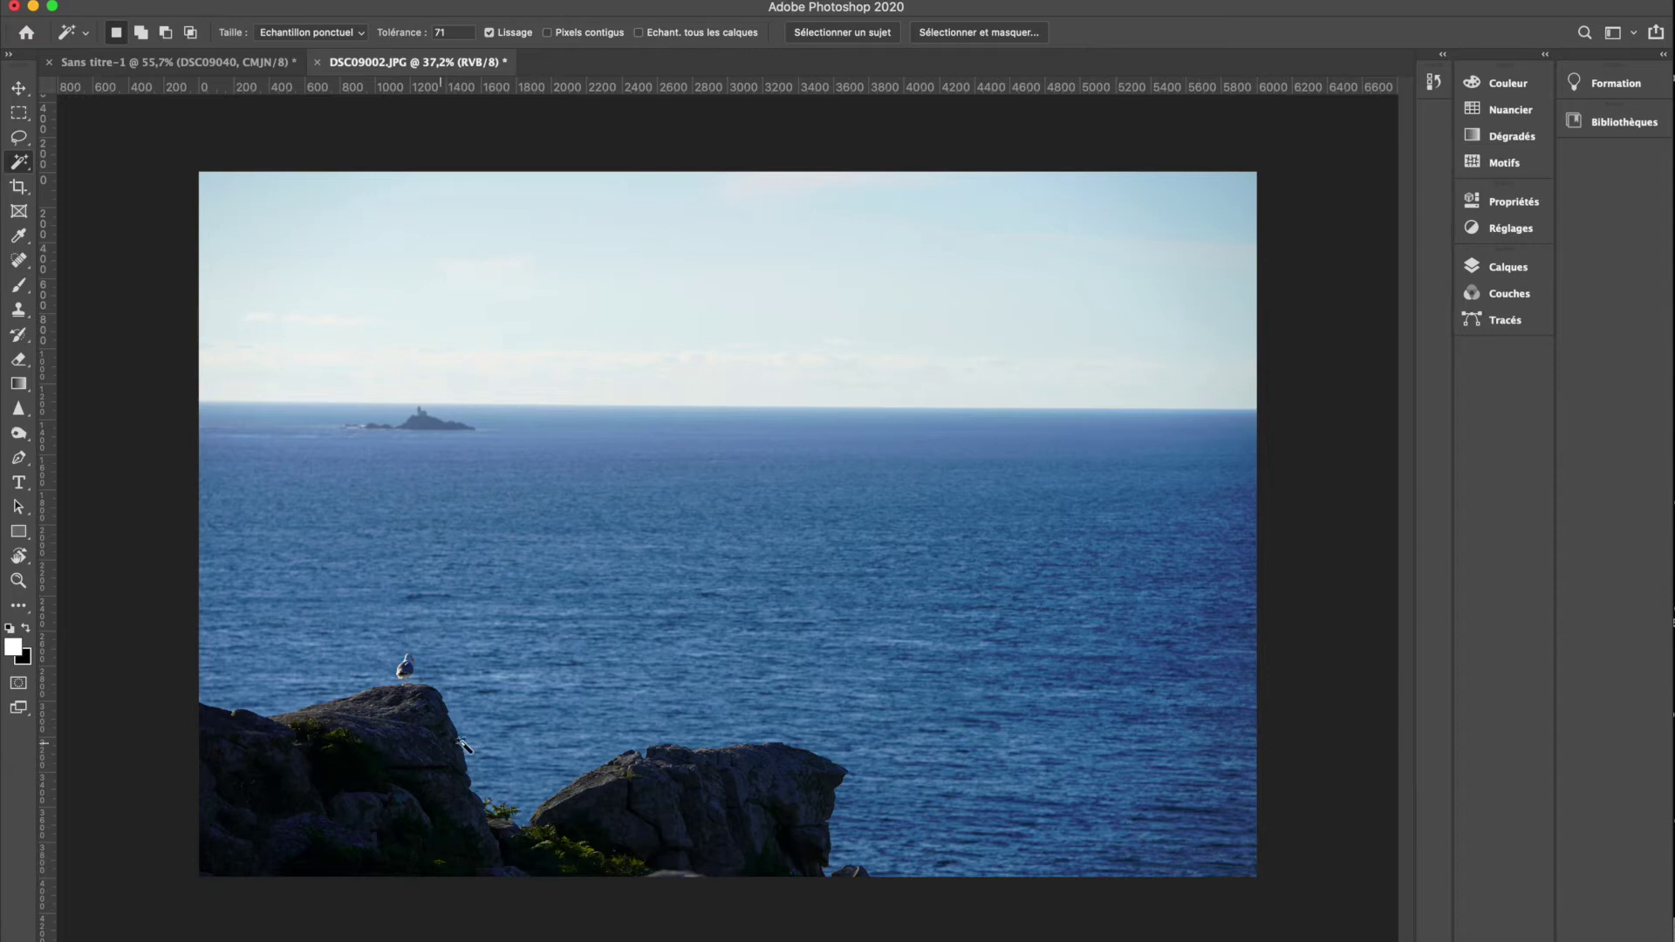
- Set the Magic Wand tolerance to 110, sample the dark sea near the photo's lower-right corner, and clear the selection
left_click(437, 28)
type("110")
left_click(1204, 800)
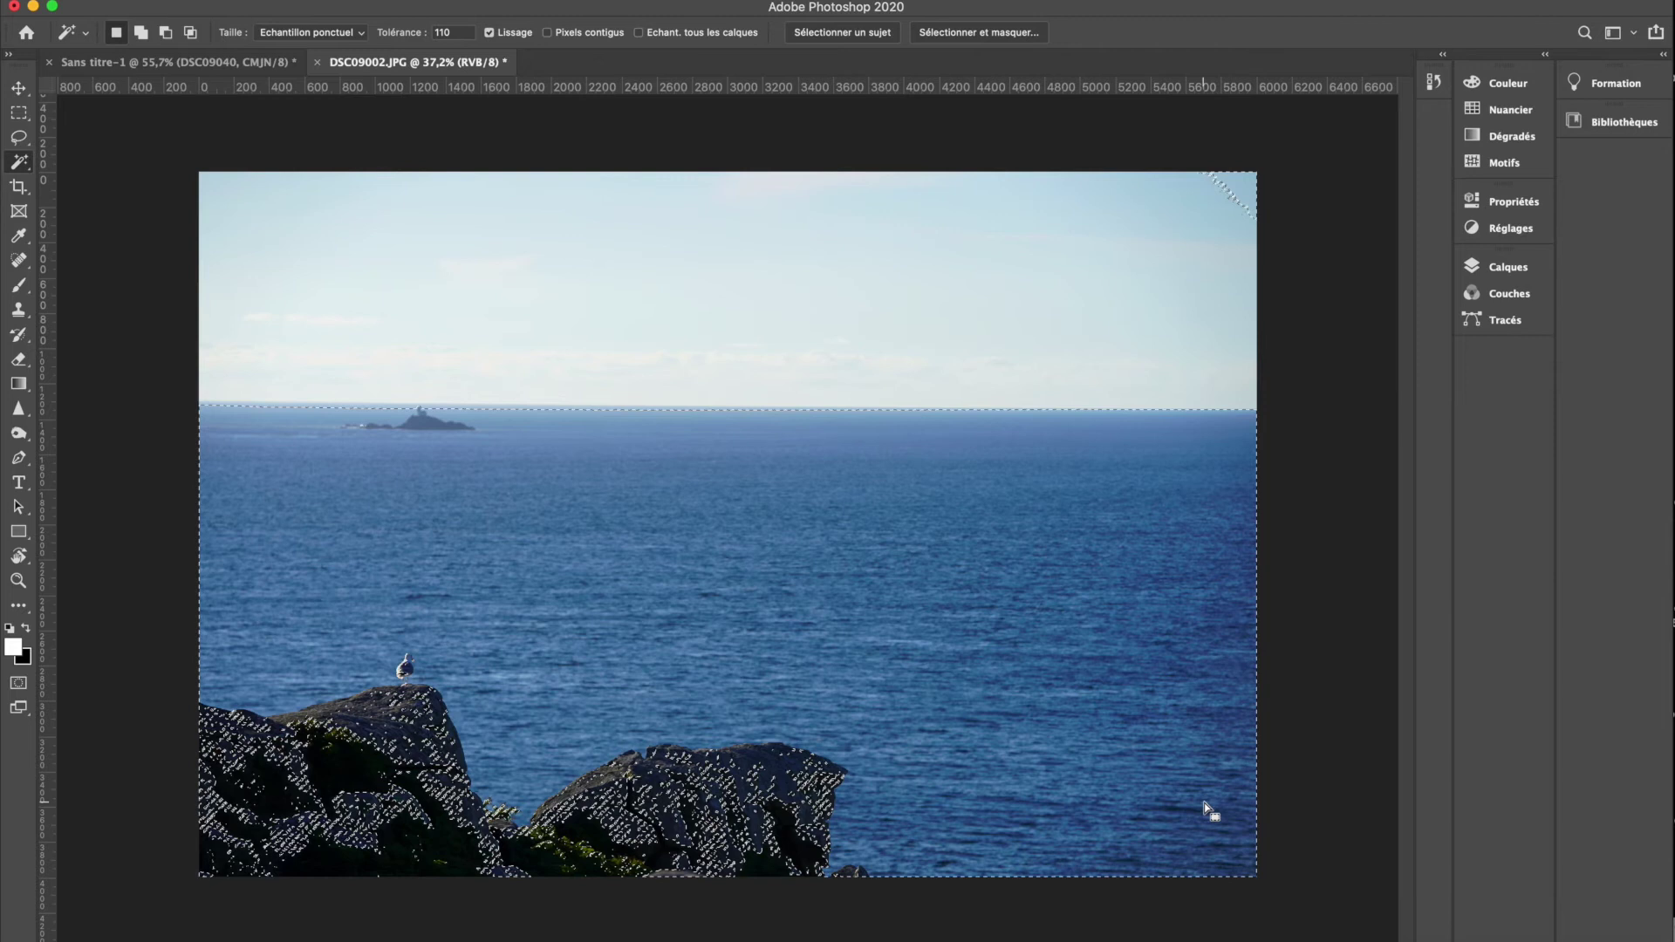
key("super+d")
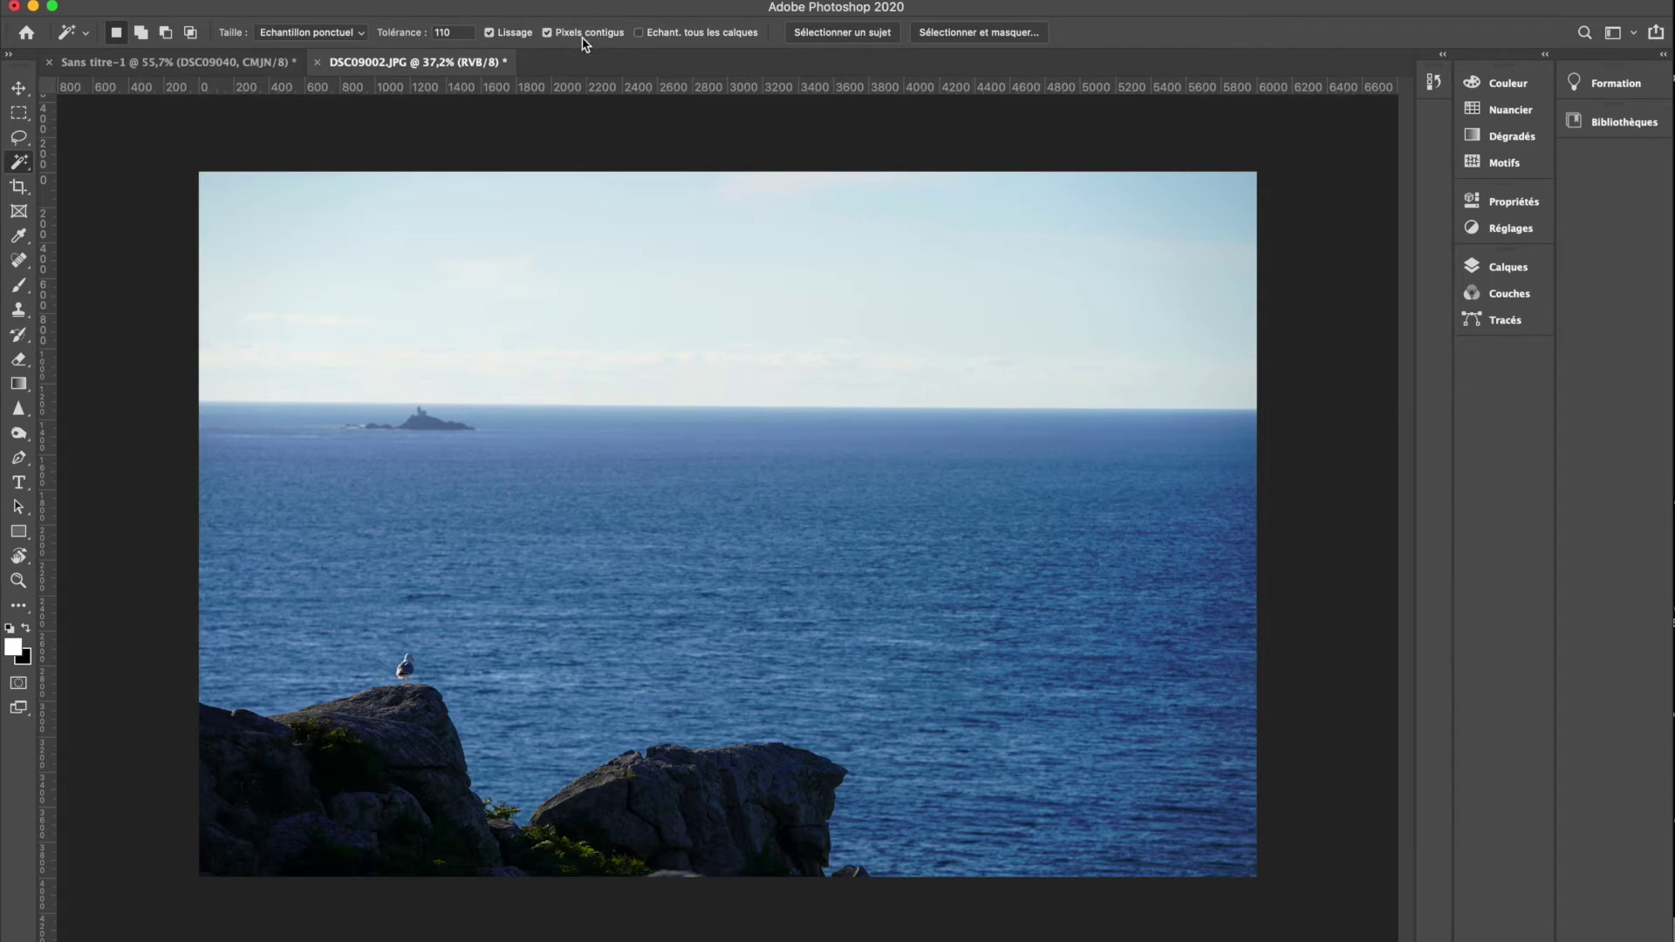
- Set the tolerance to 70, select the foreground rocks with contiguous sampling on, and clear the selection
key("super+shift+d")
key("super+d")
left_click_drag(408, 39, 368, 39)
left_click(341, 857)
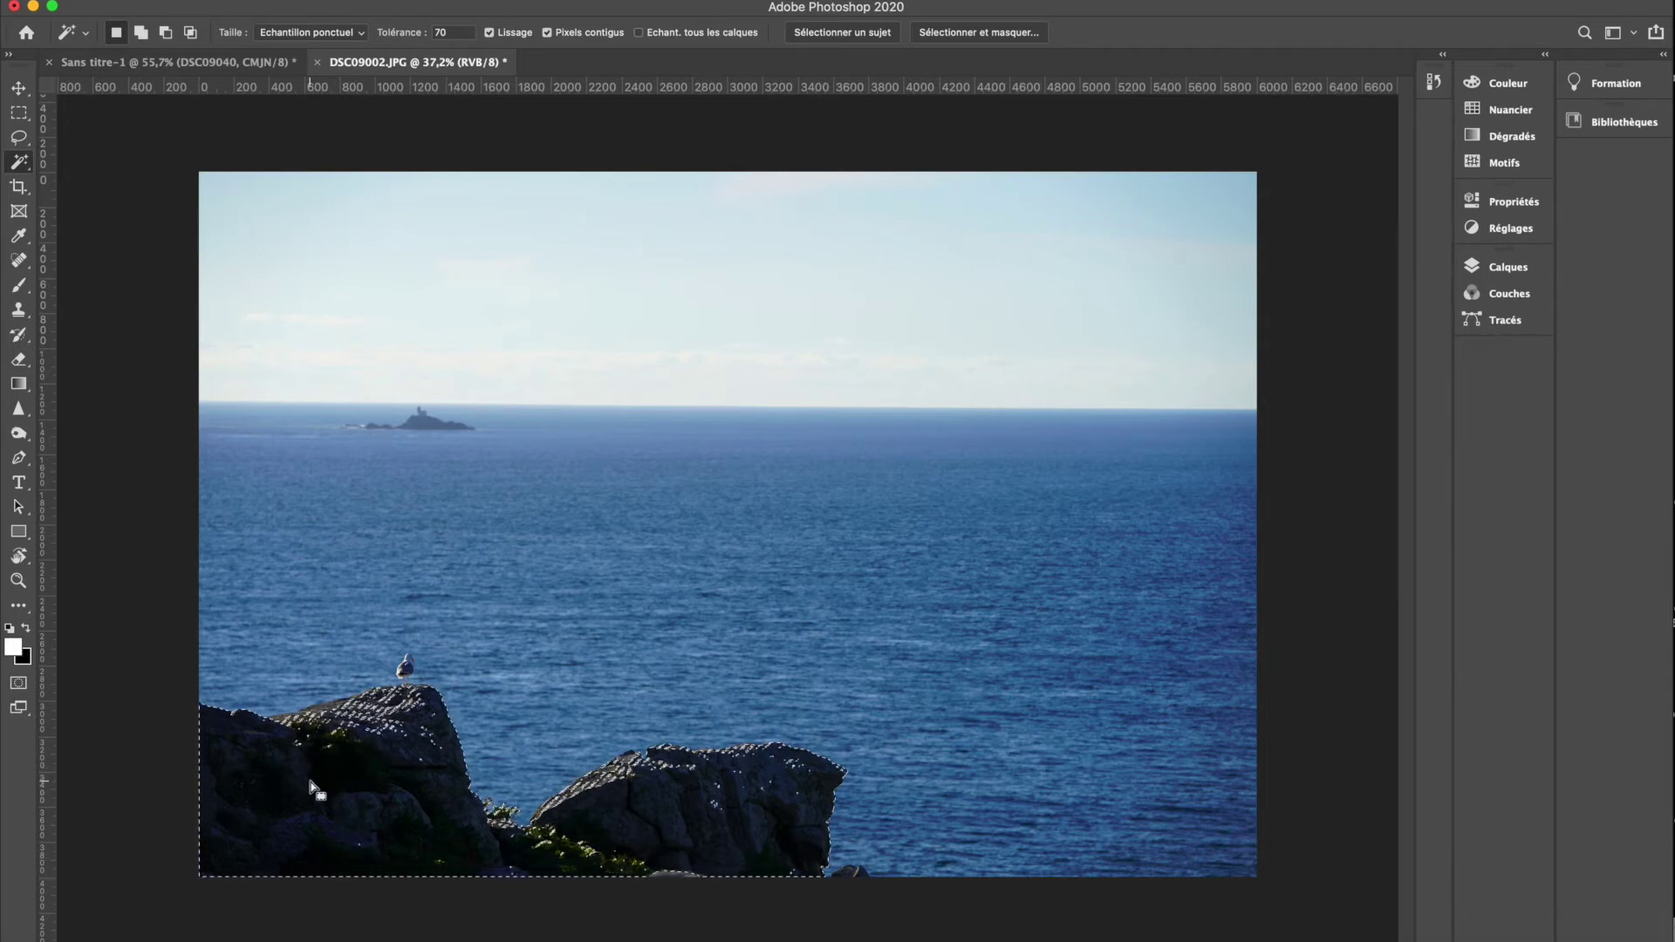
key("super+d")
- Switch to the Sans titre-1 flower photo and select its dark background with the Magic Wand at tolerance 70
left_click(218, 63)
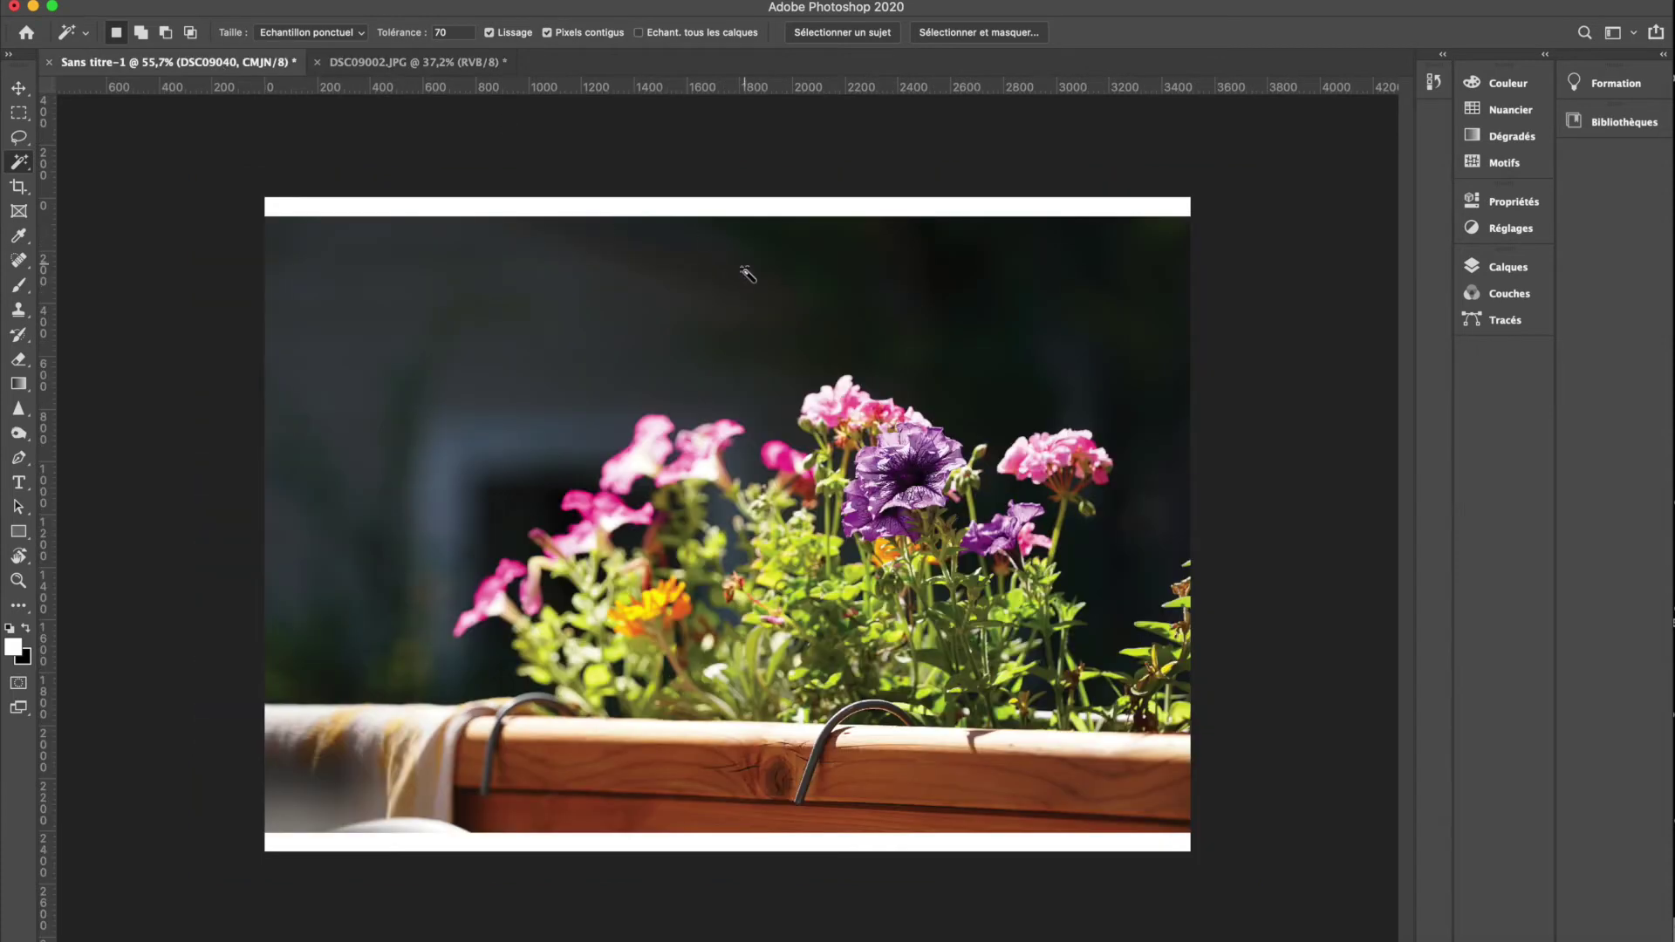
left_click(410, 356)
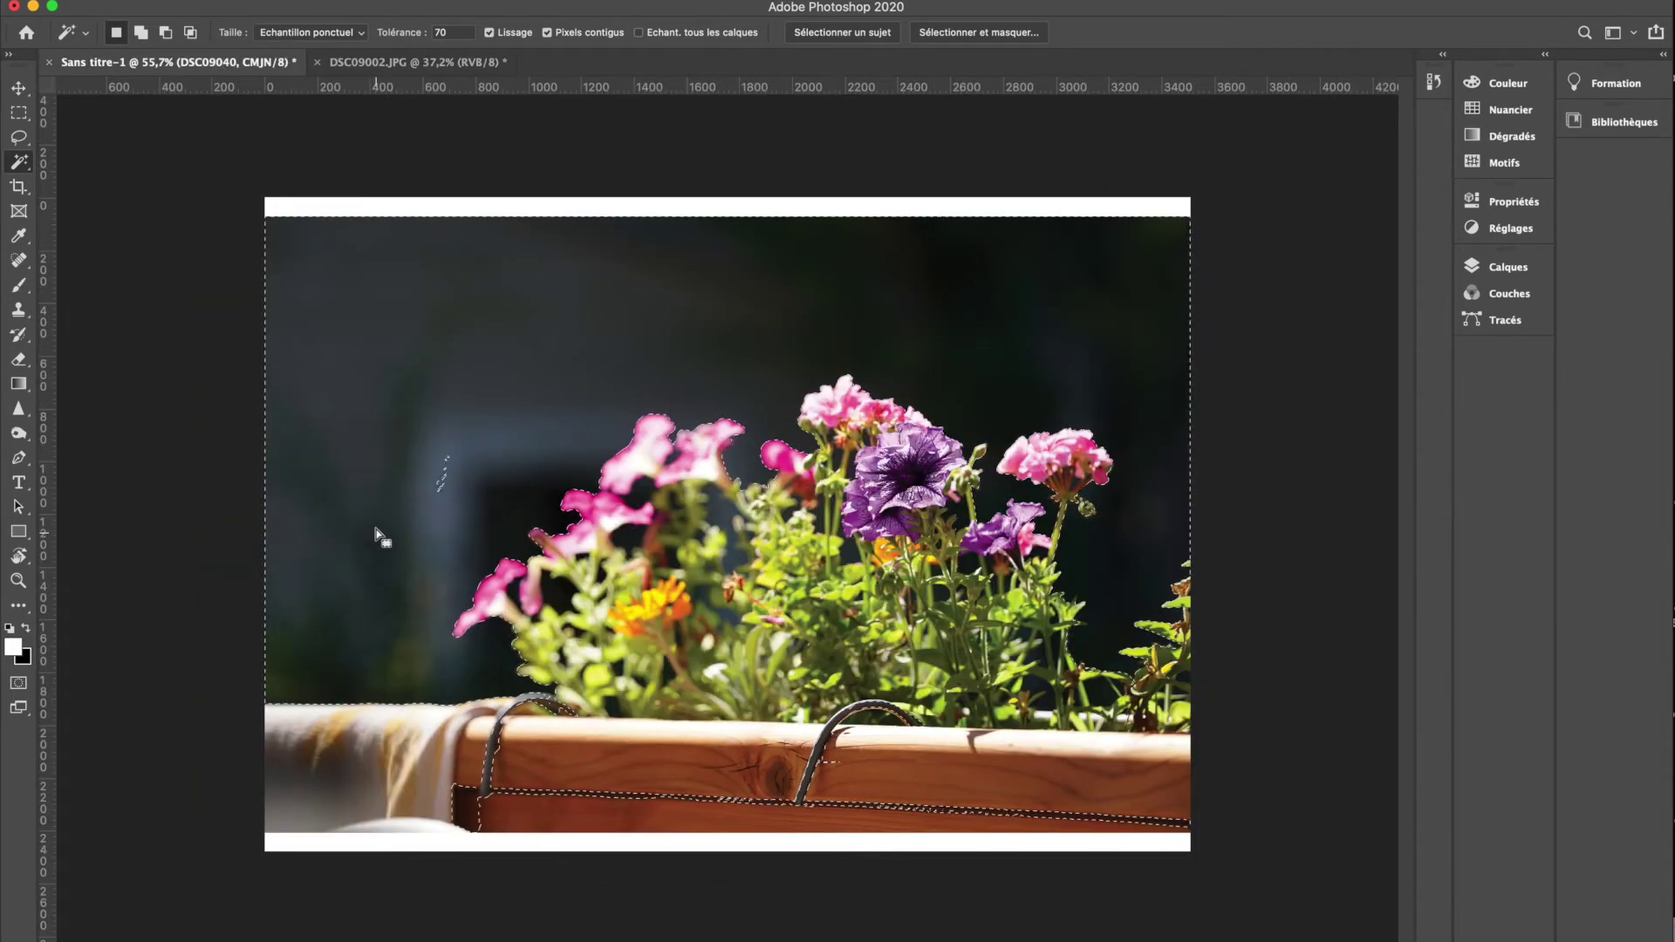
left_click(1498, 267)
left_click(1495, 267)
- Set the Magic Wand tolerance to 53, select the dark background above the flowers, and inspect the selection edges around the petals
left_click_drag(397, 33, 374, 32)
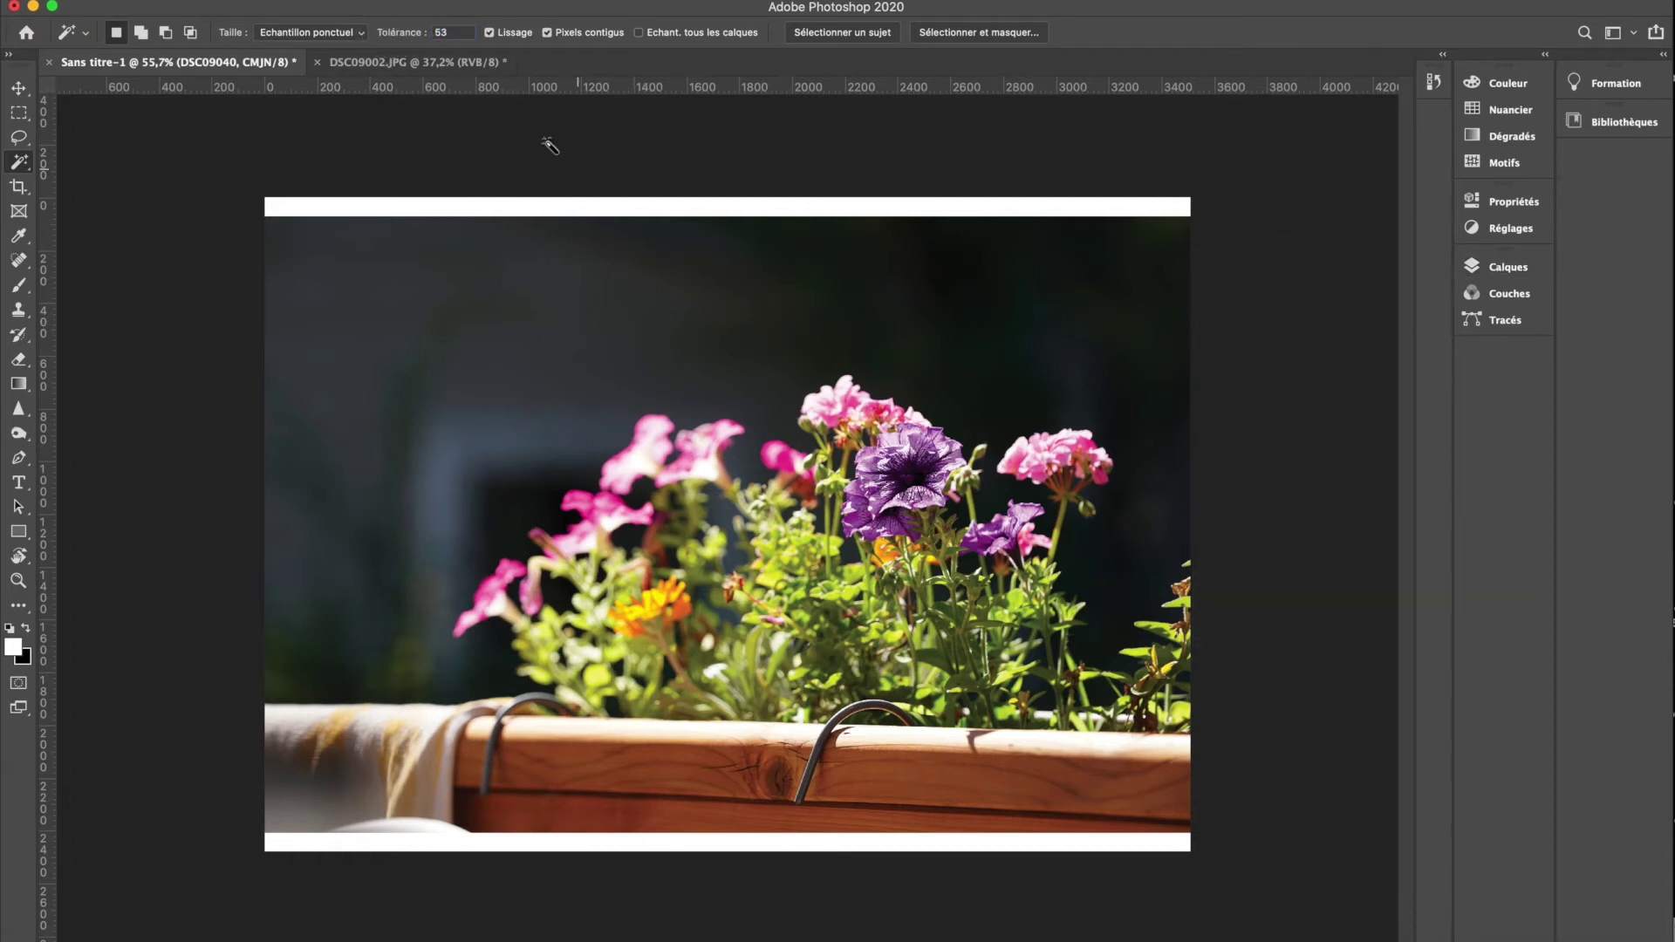
left_click(841, 315)
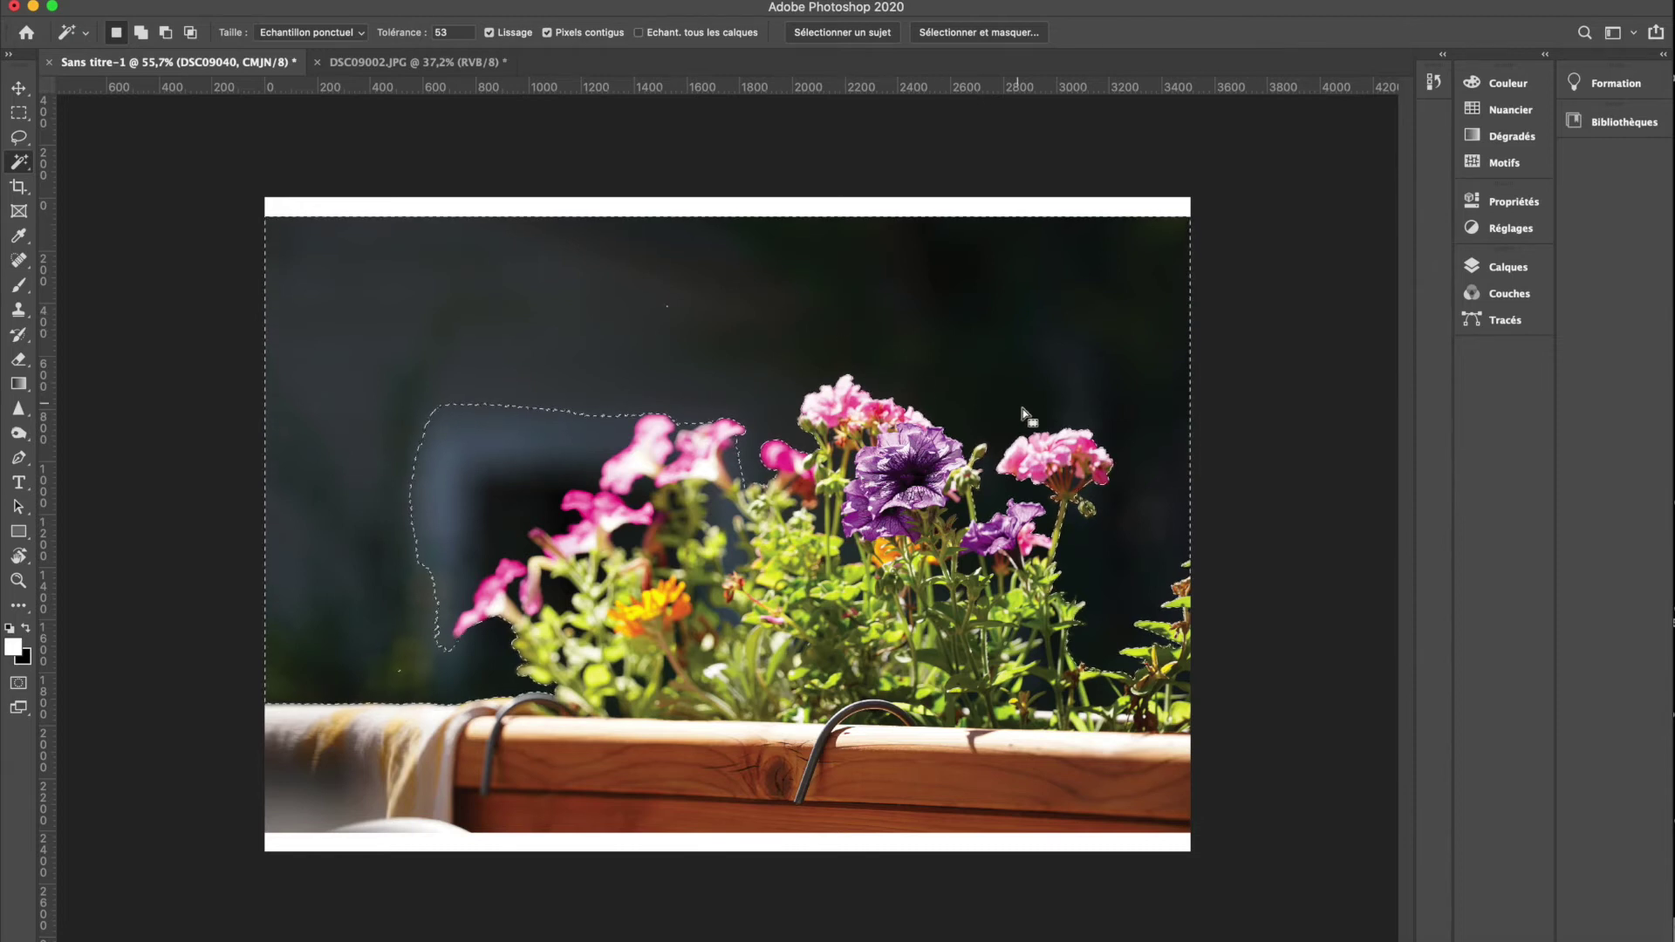
scroll(950, 421, "up", 6)
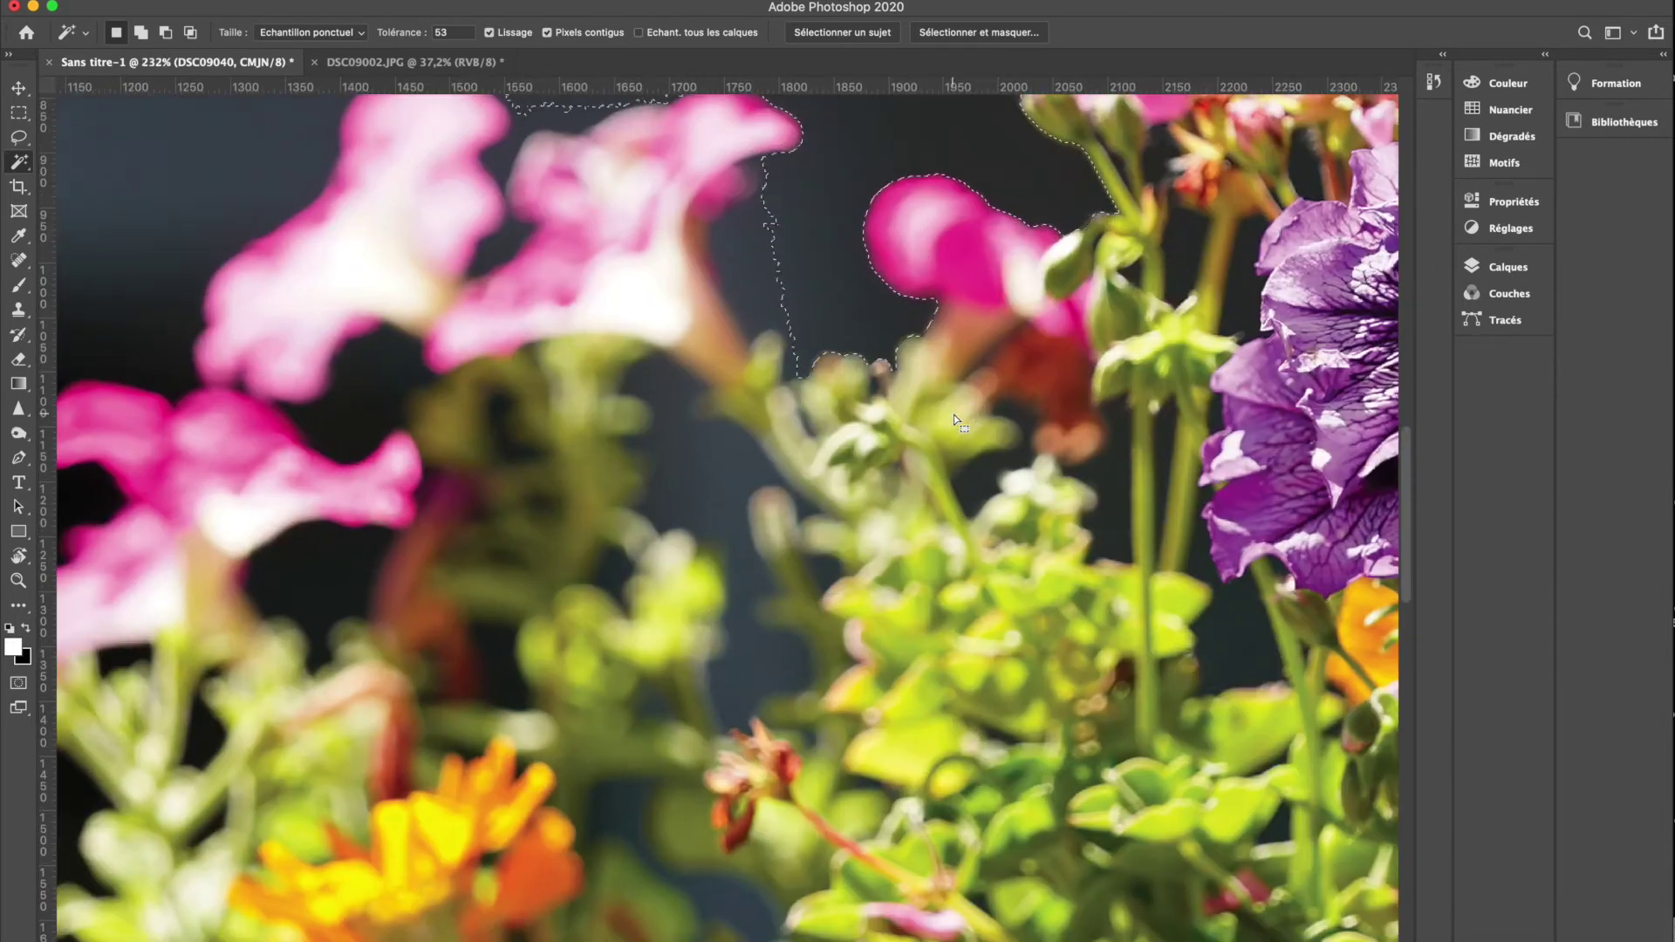
scroll(955, 416, "right", 2)
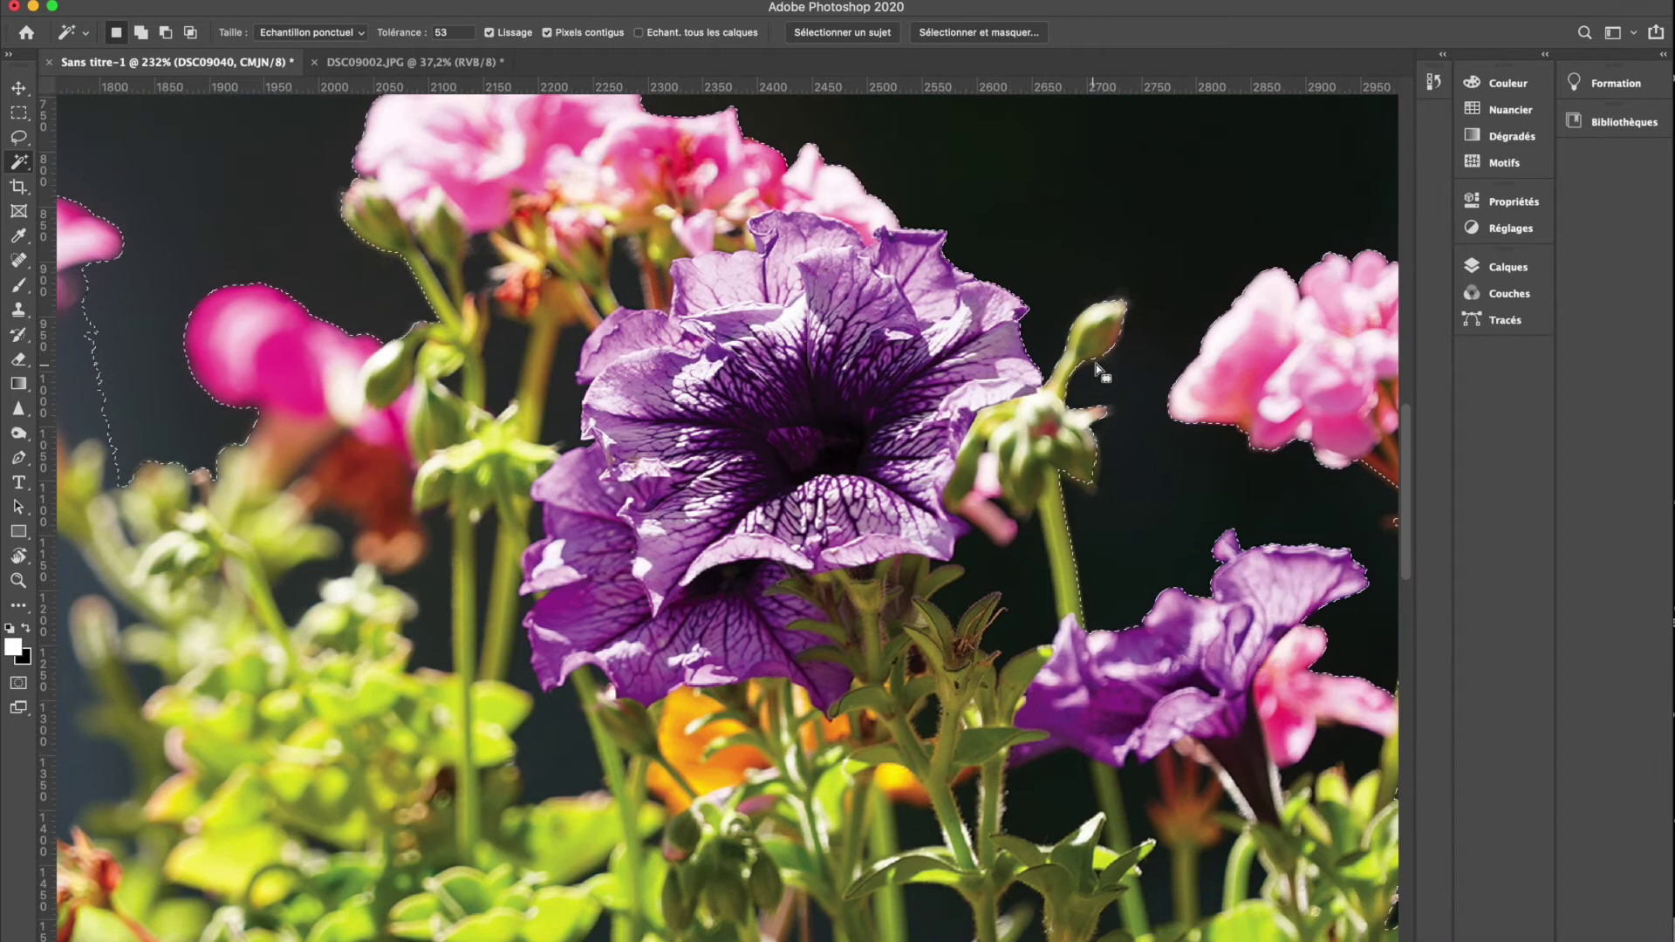
- Clear the selection and reselect the dark background near the central petunia with contiguous Magic Wand sampling at tolerance 53
scroll(1125, 472, "down", 2)
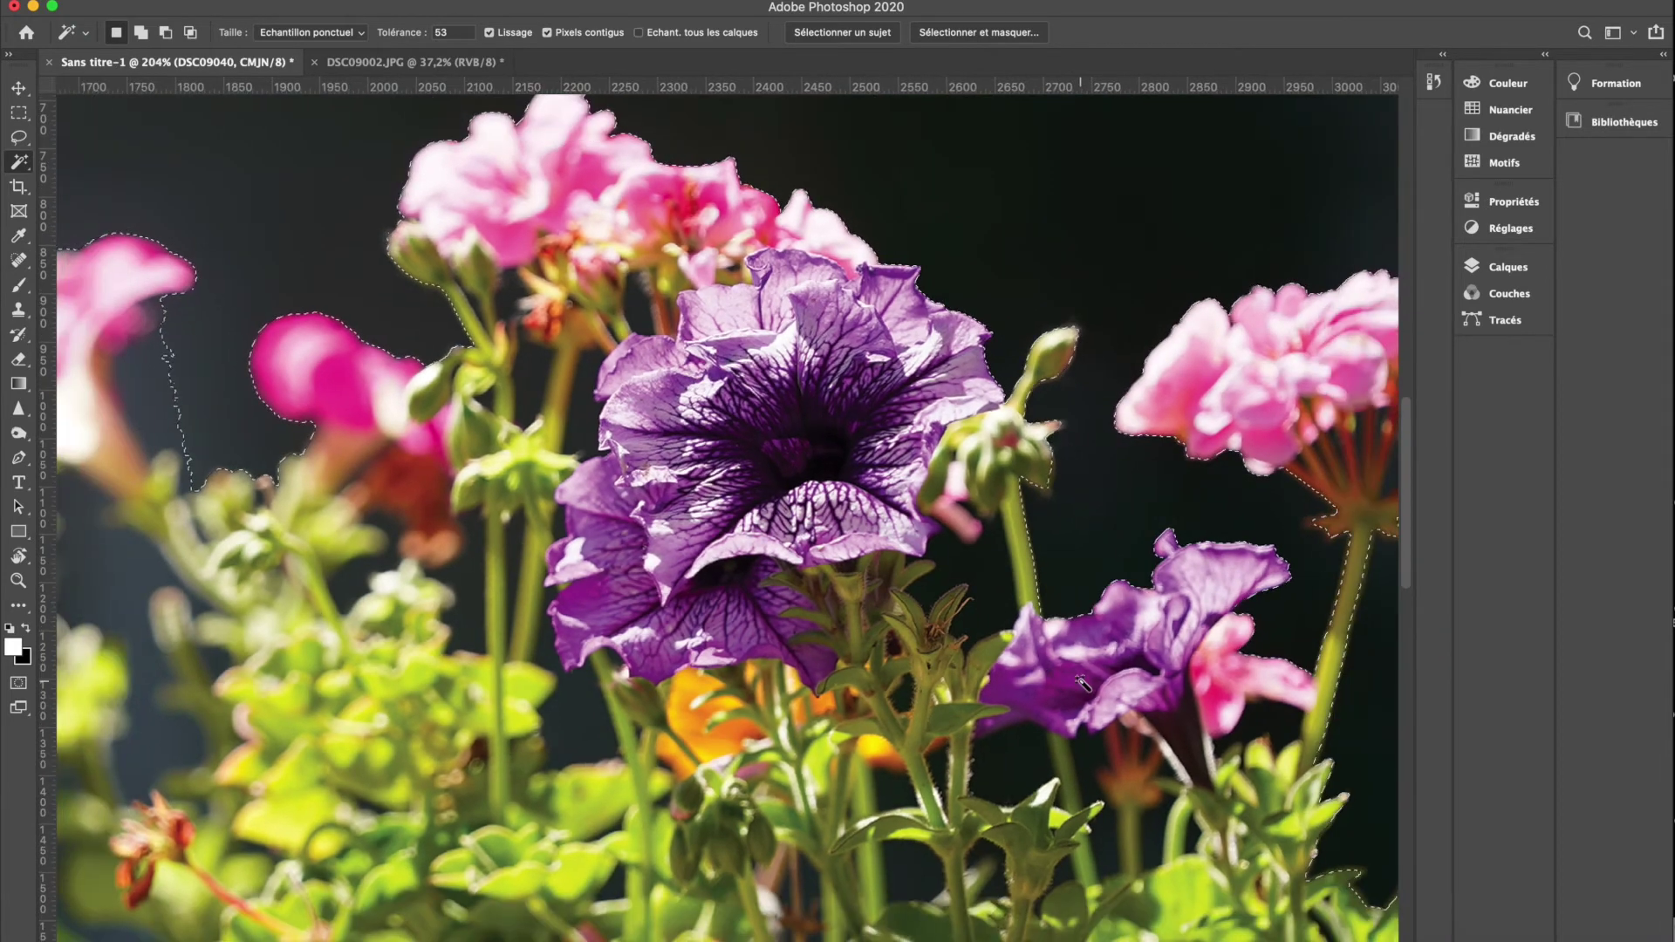
scroll(1082, 681, "right", 2)
scroll(1082, 681, "right", 2)
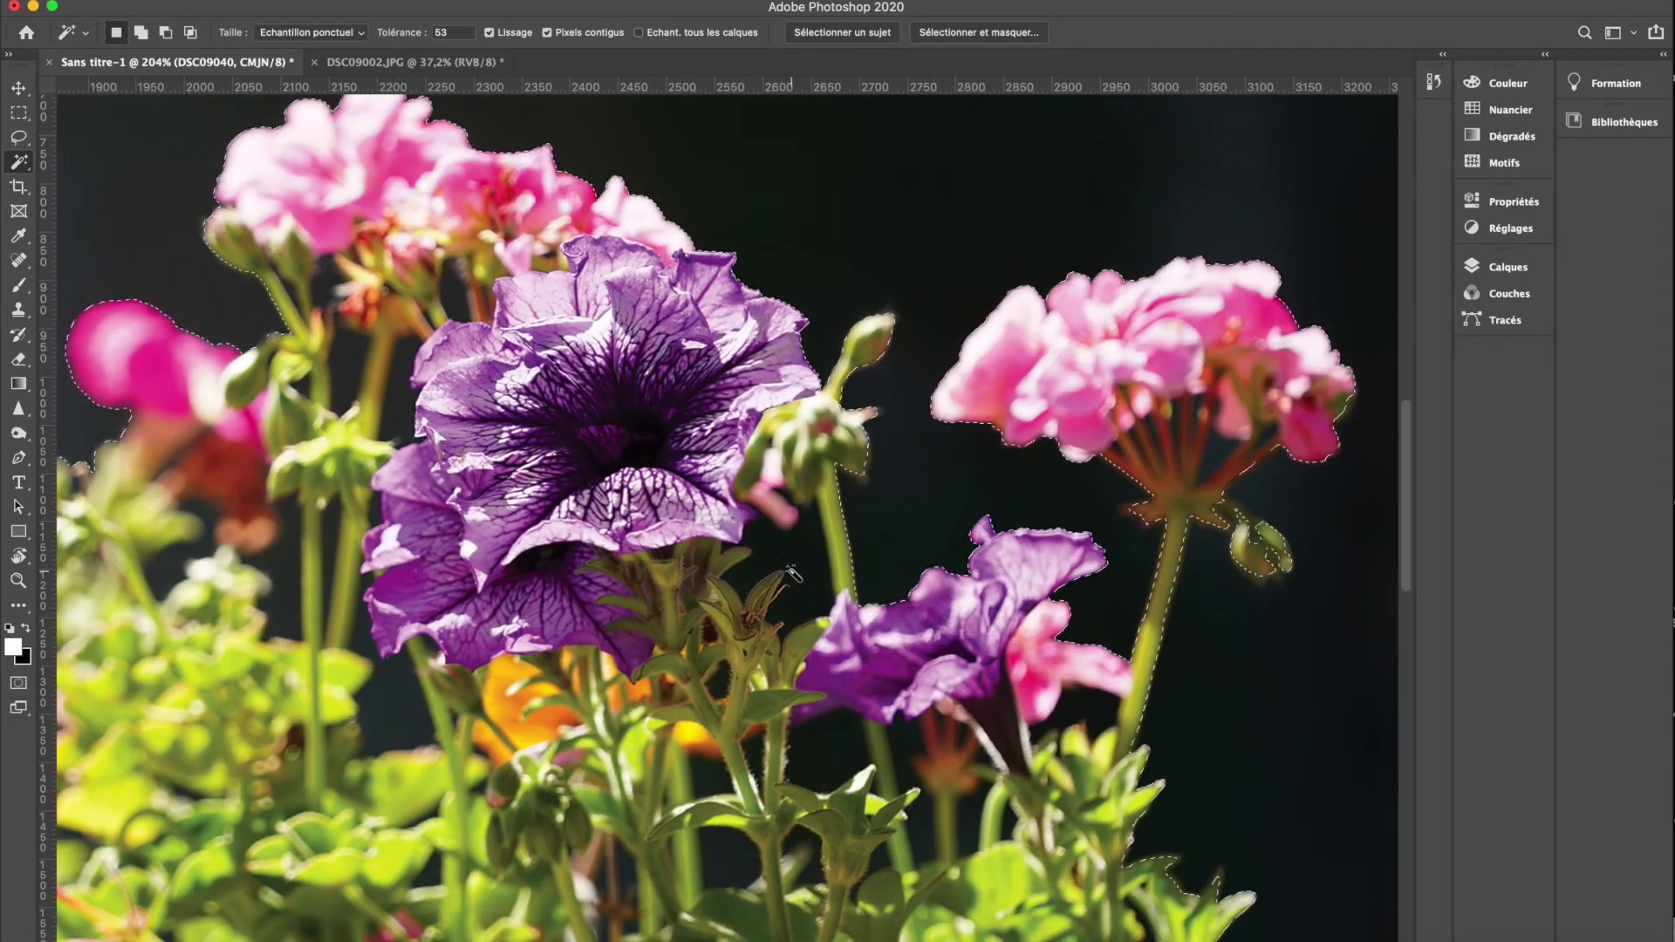
key("super+d")
left_click(935, 562)
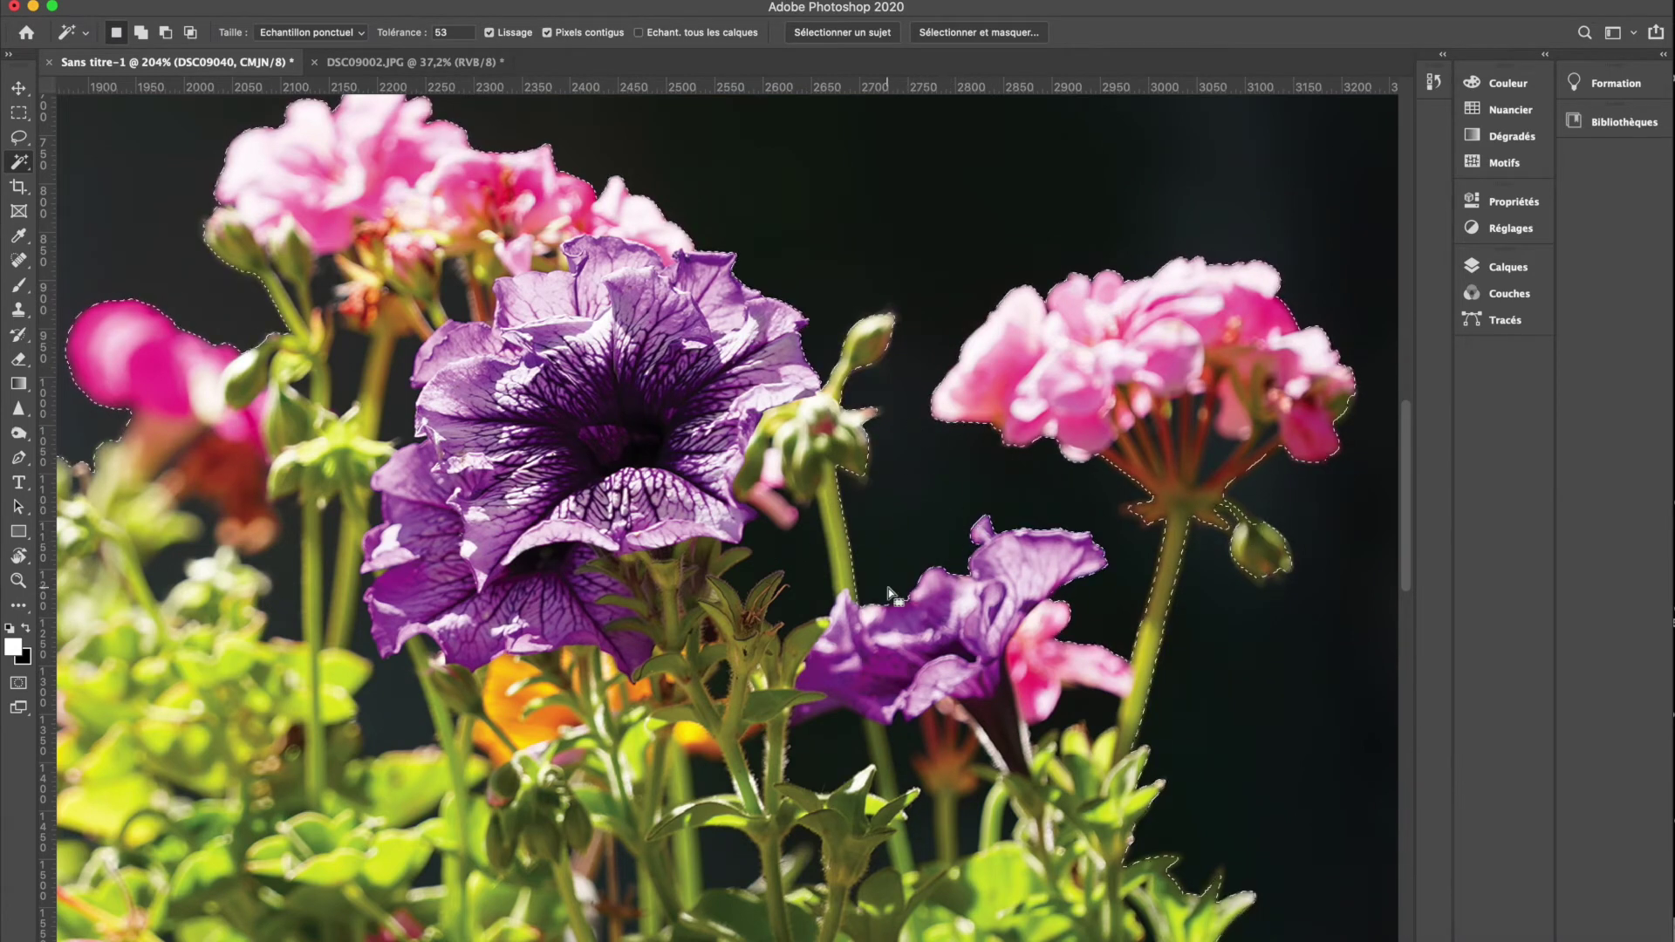
- Turn off contiguous sampling and select all matching dark areas across the flower photo at tolerance 53
key("super+d")
left_click(931, 513)
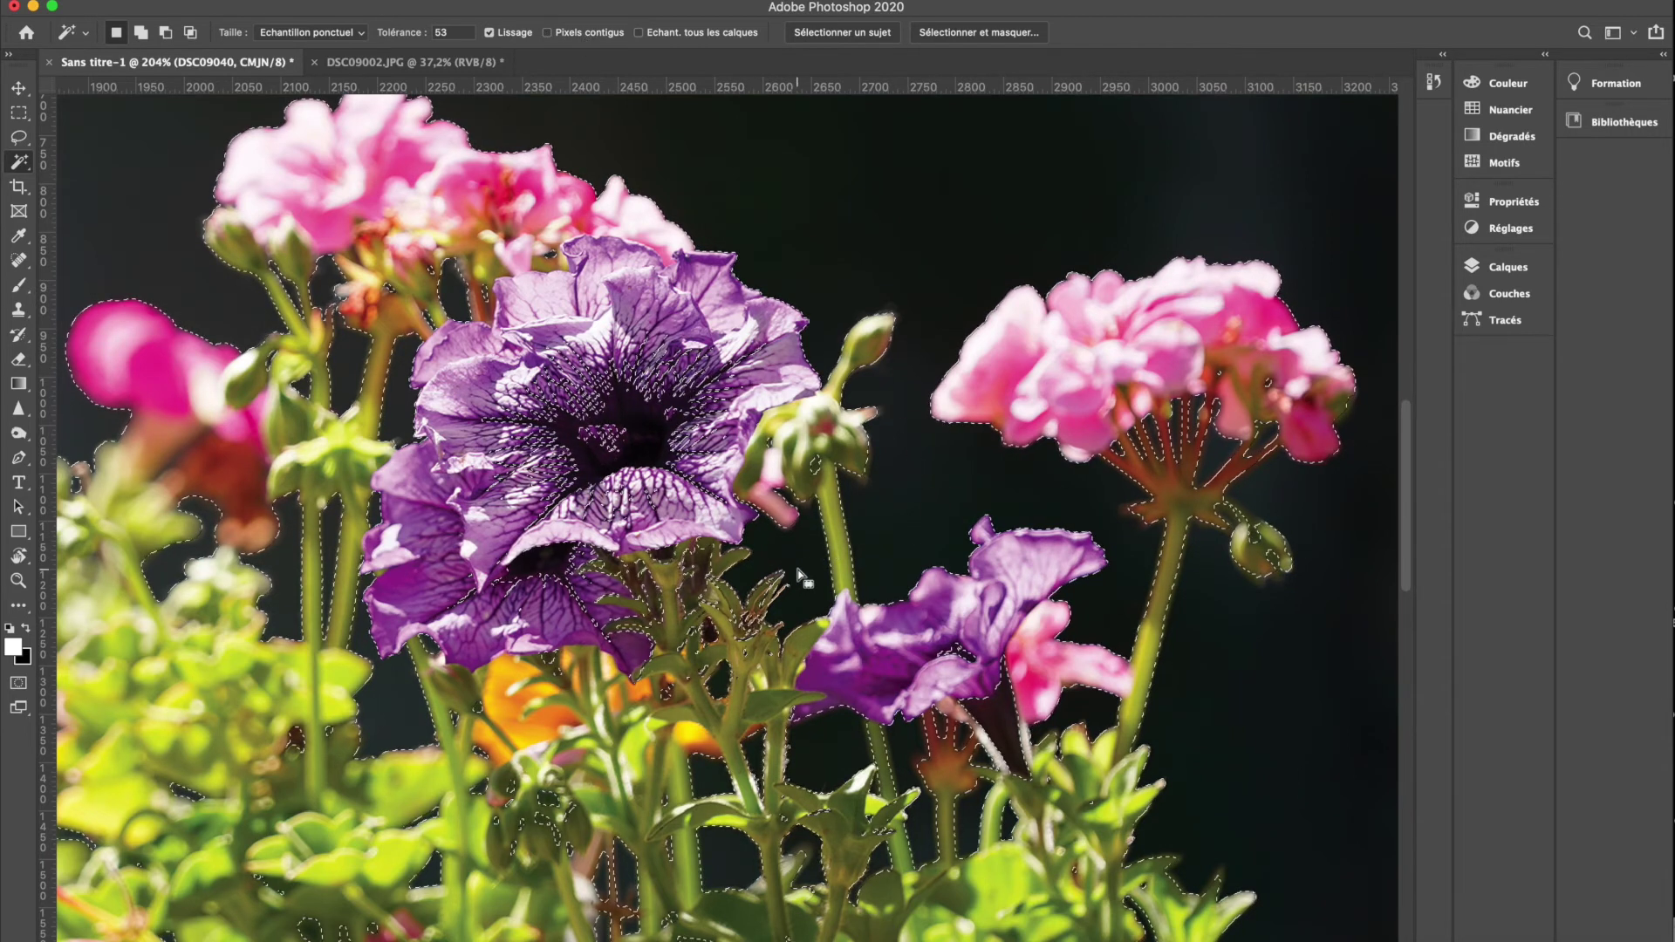
left_click(901, 513)
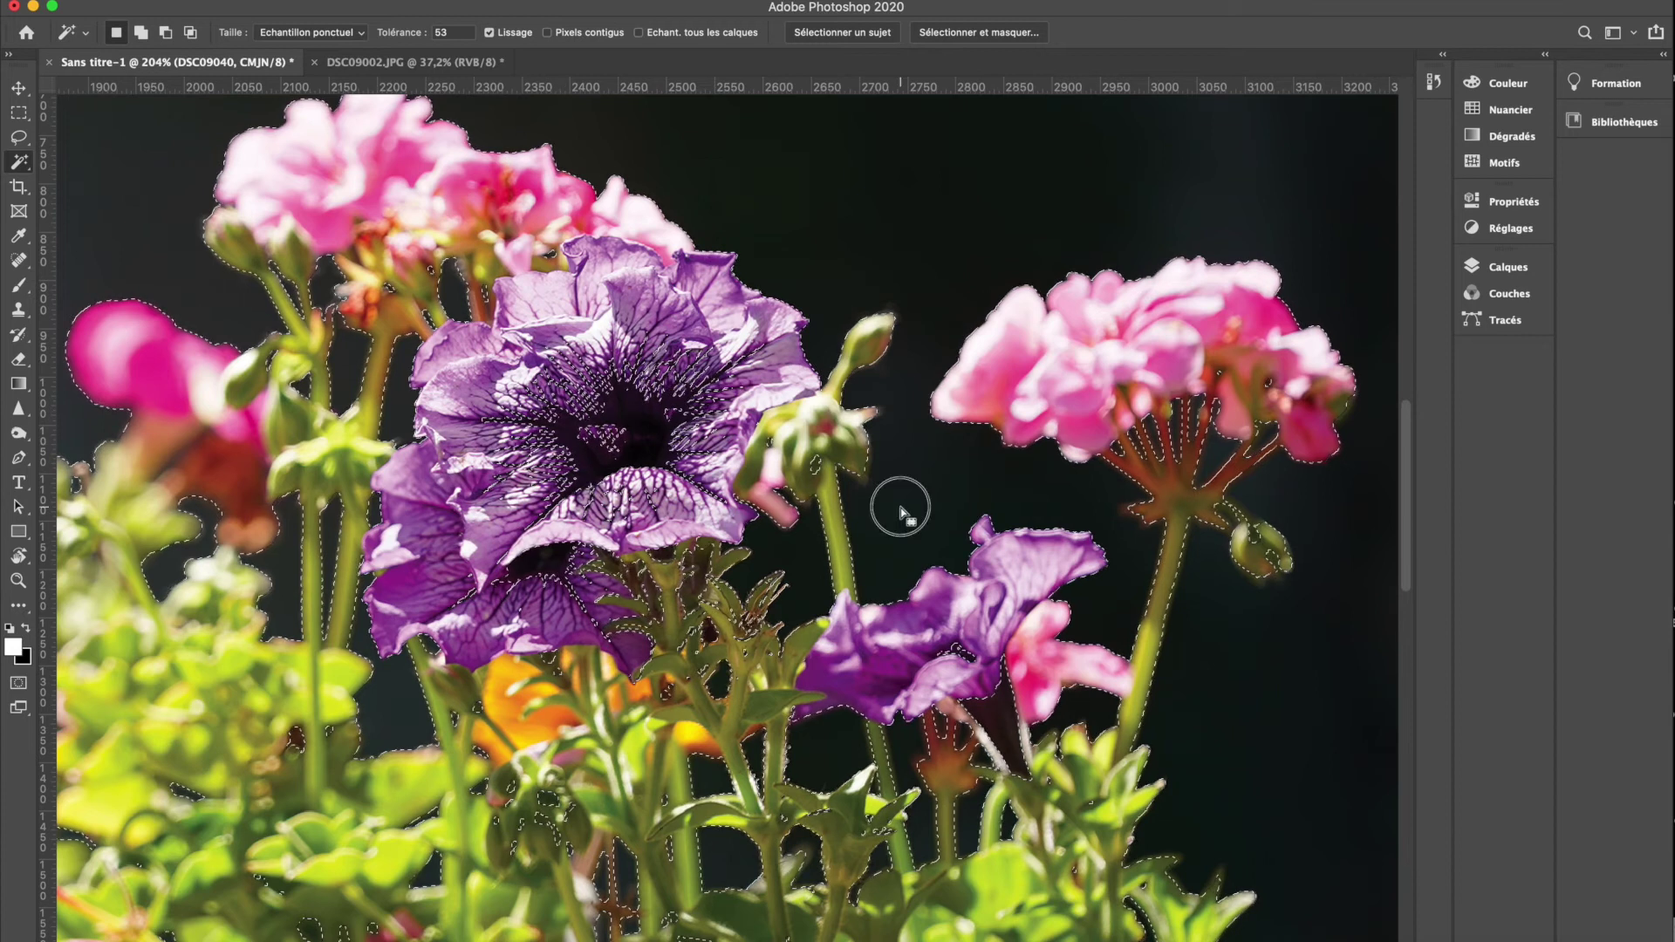
- Set the Magic Wand tolerance to 21 and reselect the dark background across the whole photo
key("super+d")
left_click_drag(409, 41, 381, 38)
left_click(903, 529)
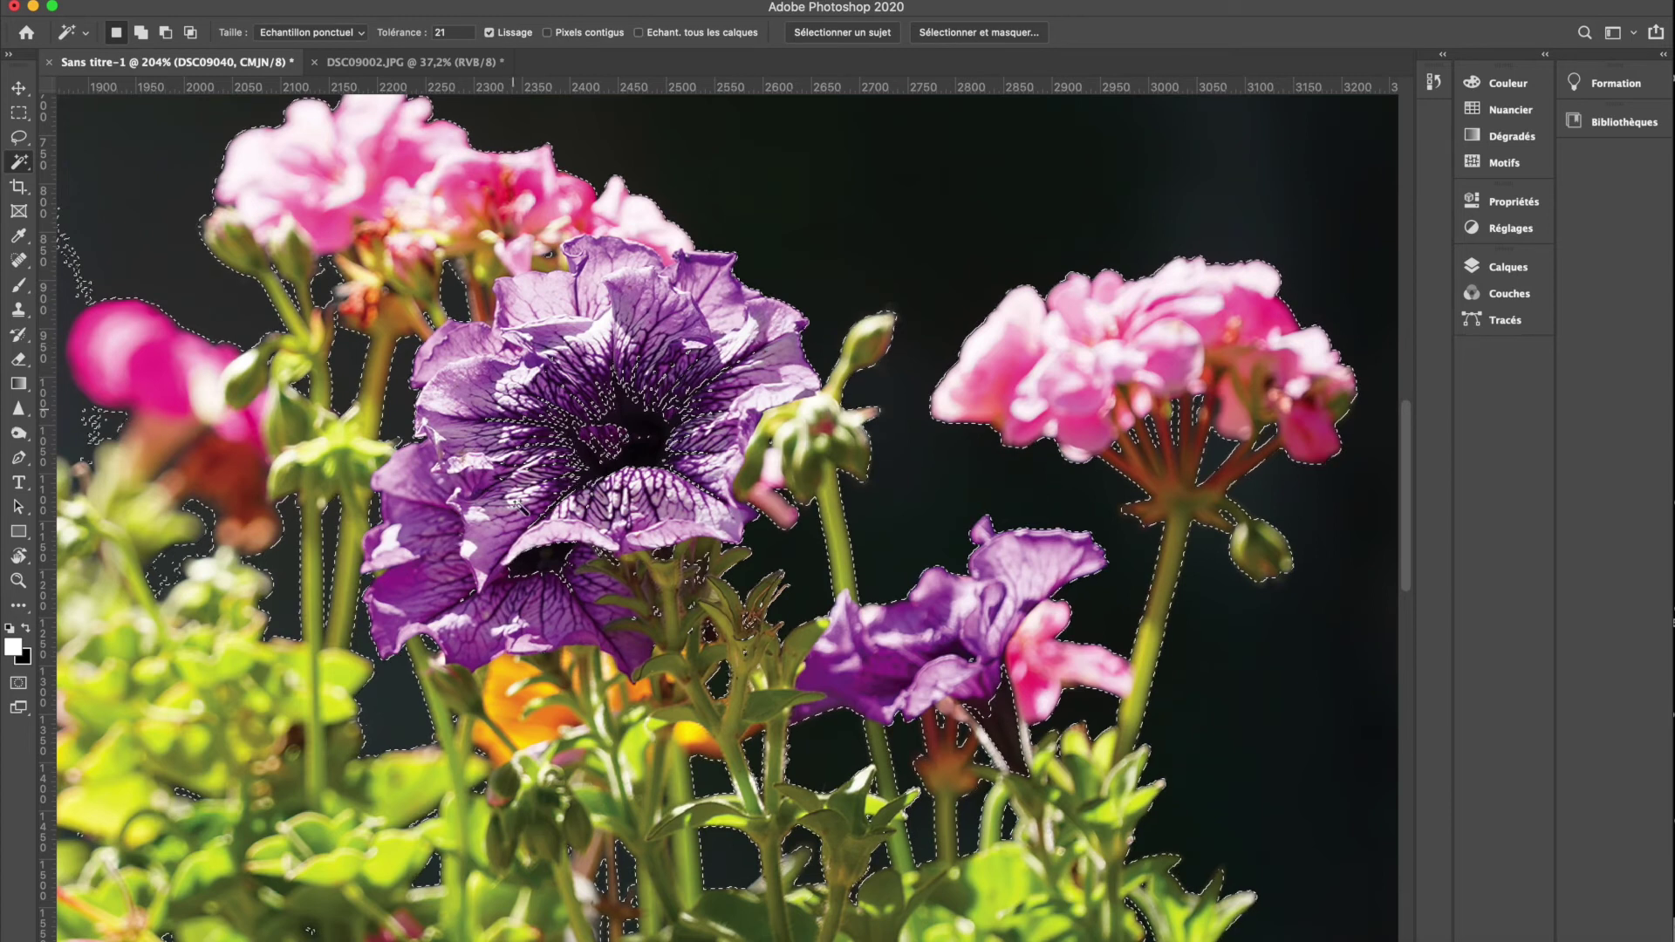
- Remove the stray selected areas inside the large purple petunia with the Lasso in subtract mode
left_click(18, 137)
left_click(166, 33)
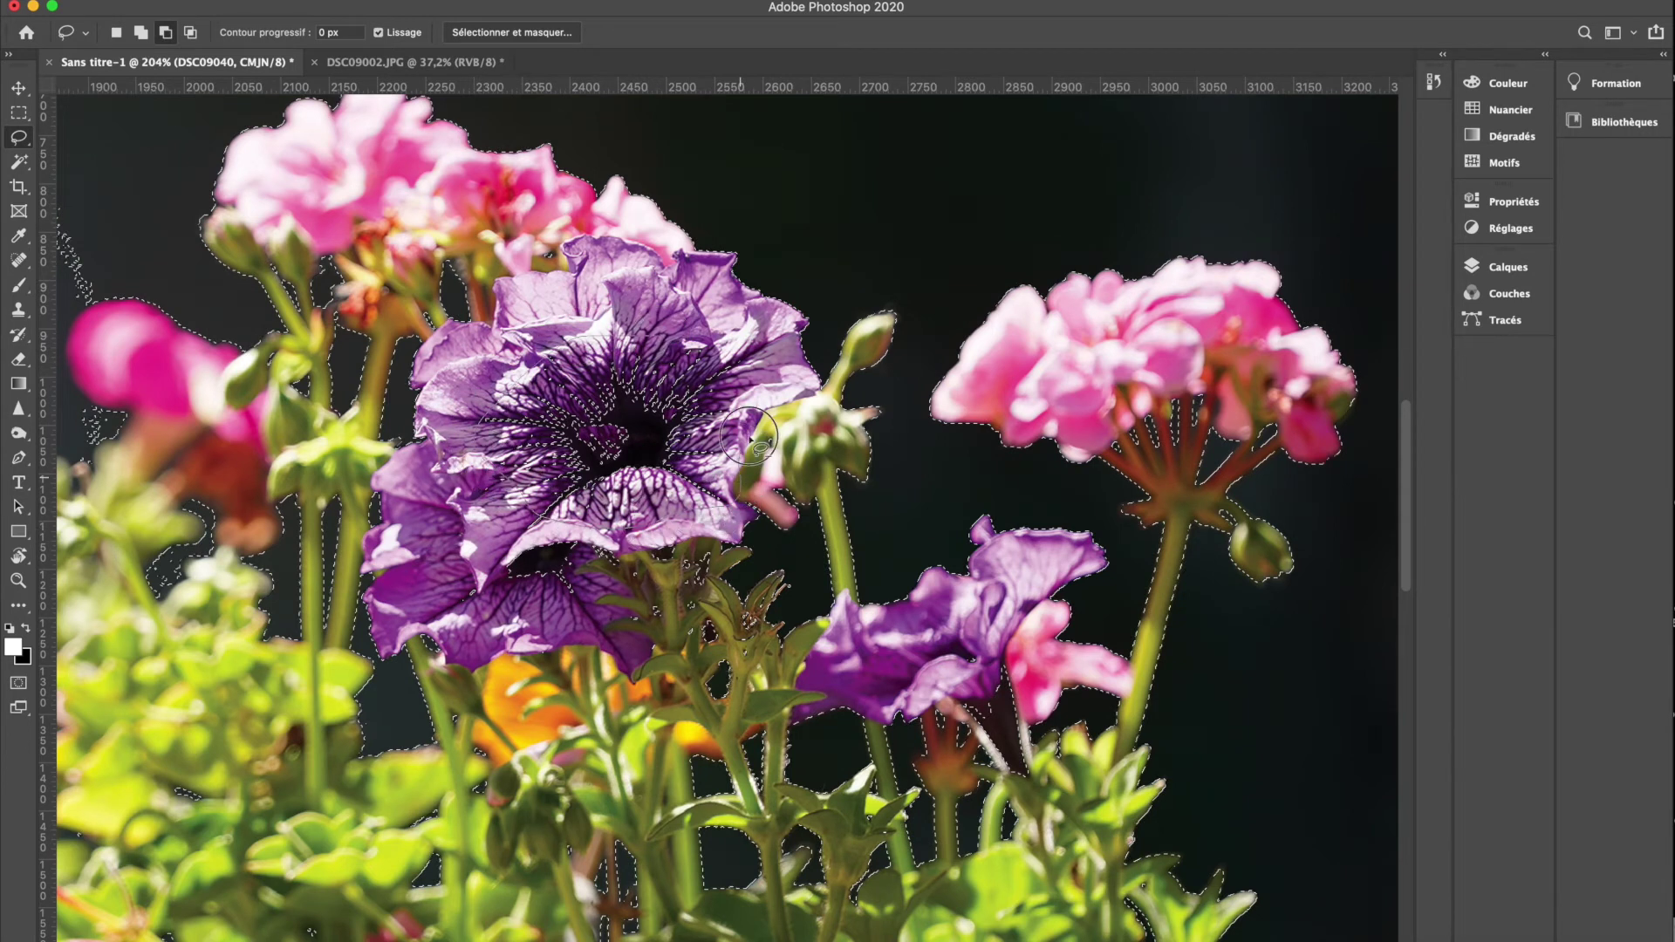
left_click_drag(635, 325, 637, 326)
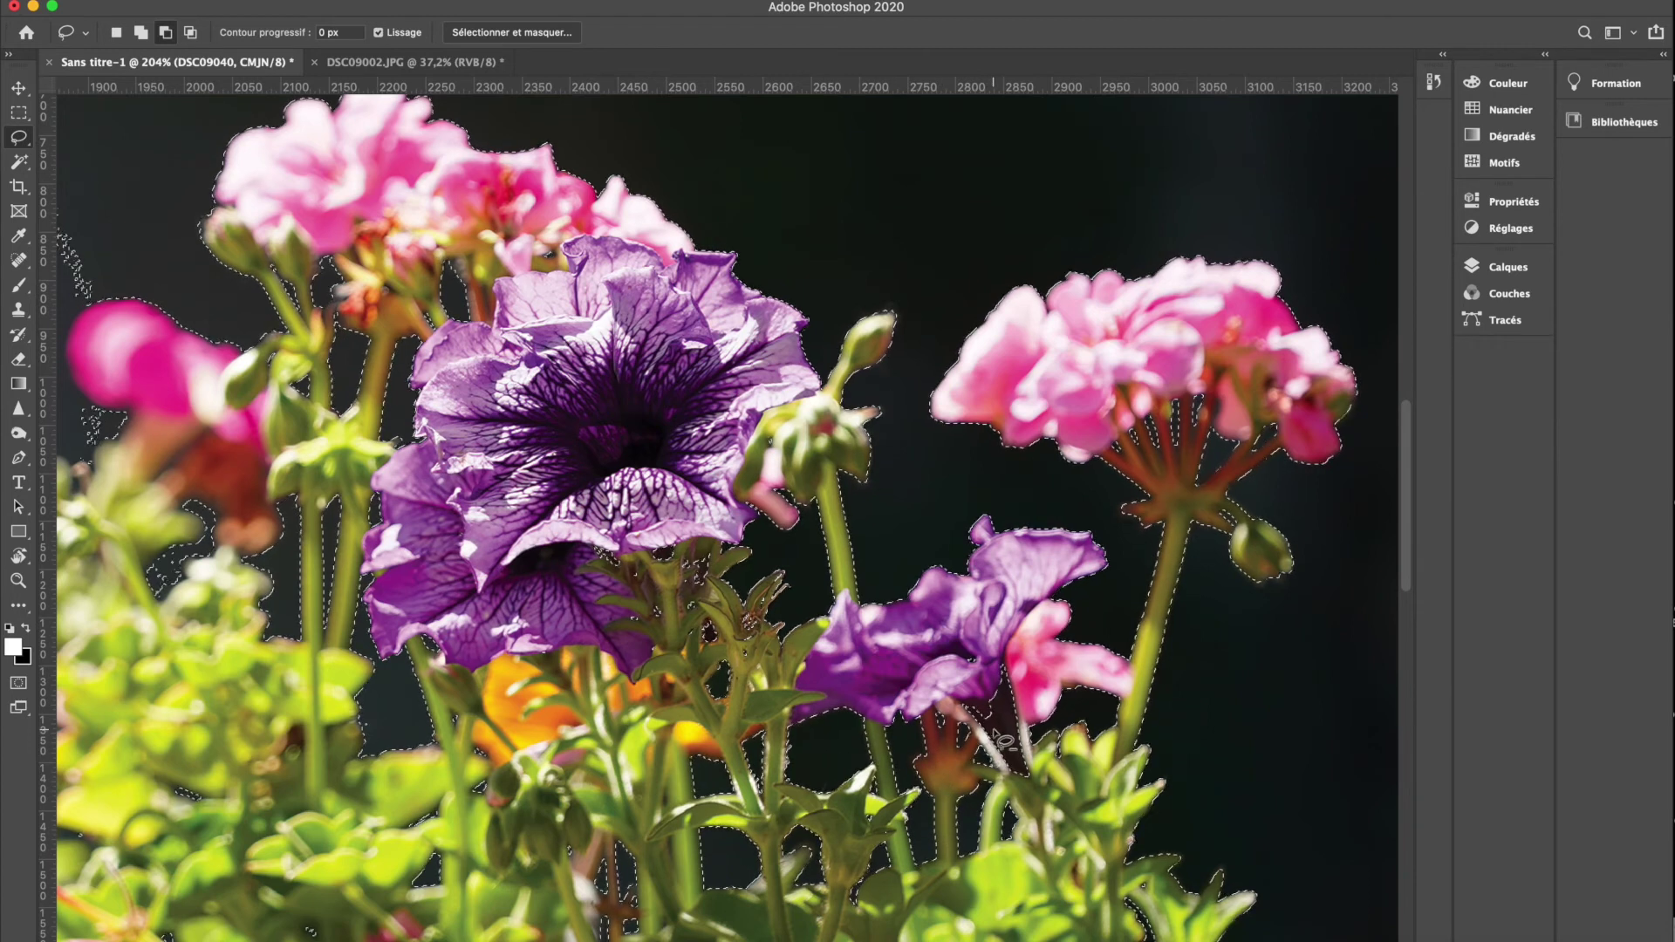
- Fill the selected background with white, undo the fill, and clear the selection
key("shift+F5")
key("Return")
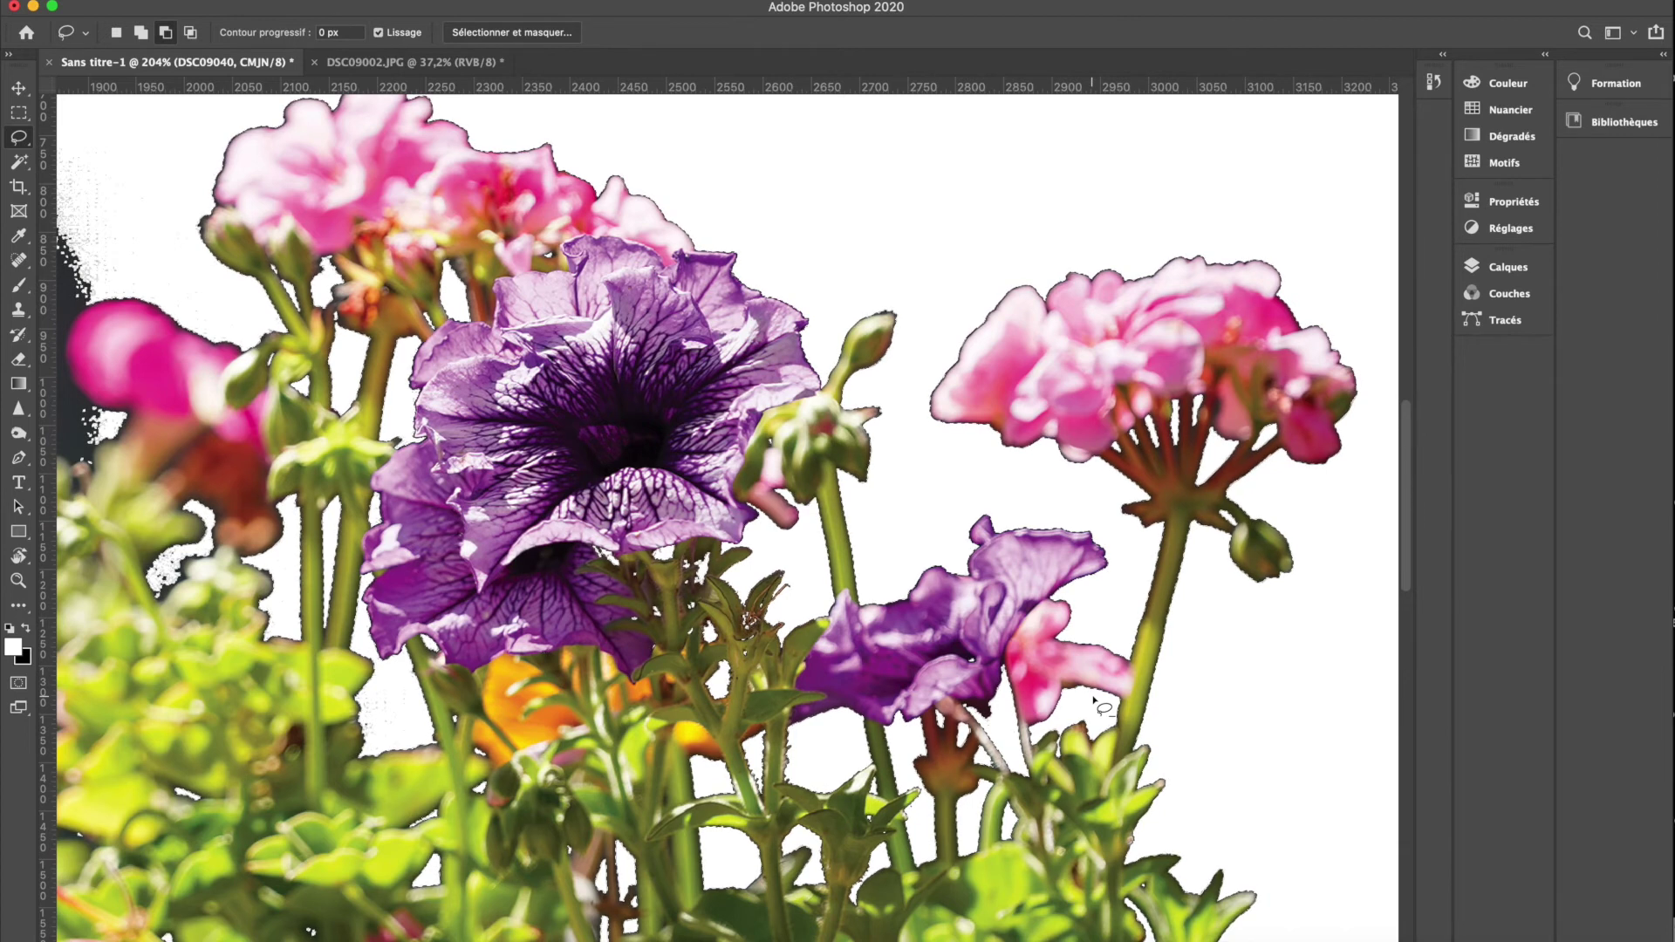
key("super+z")
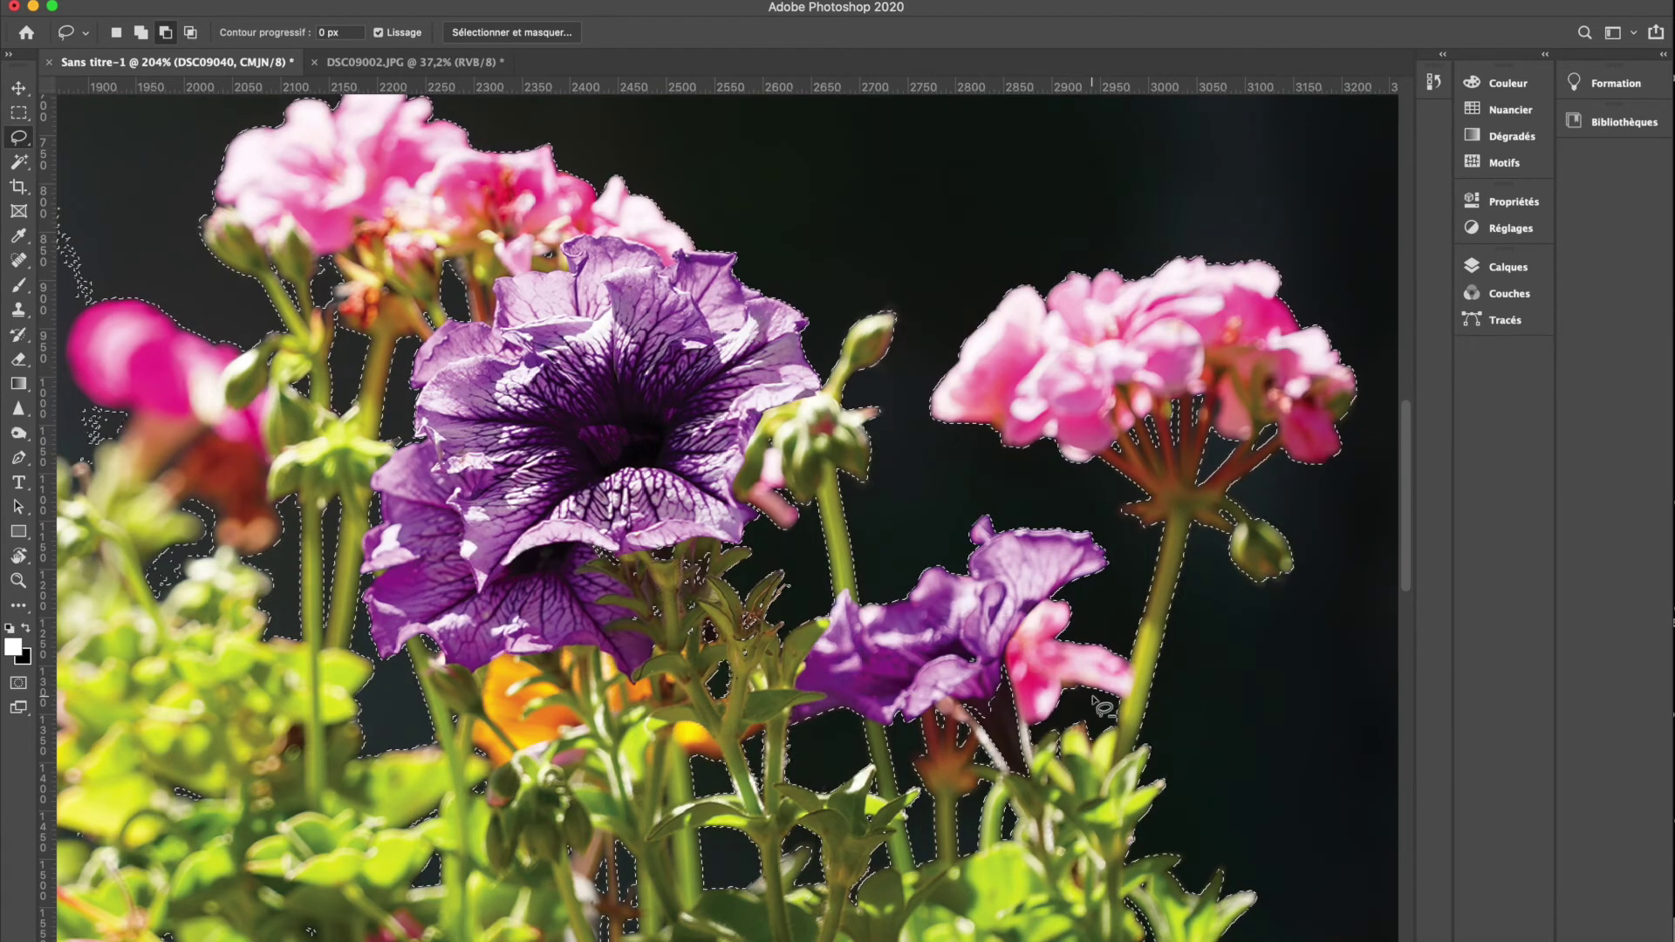
key("super+d")
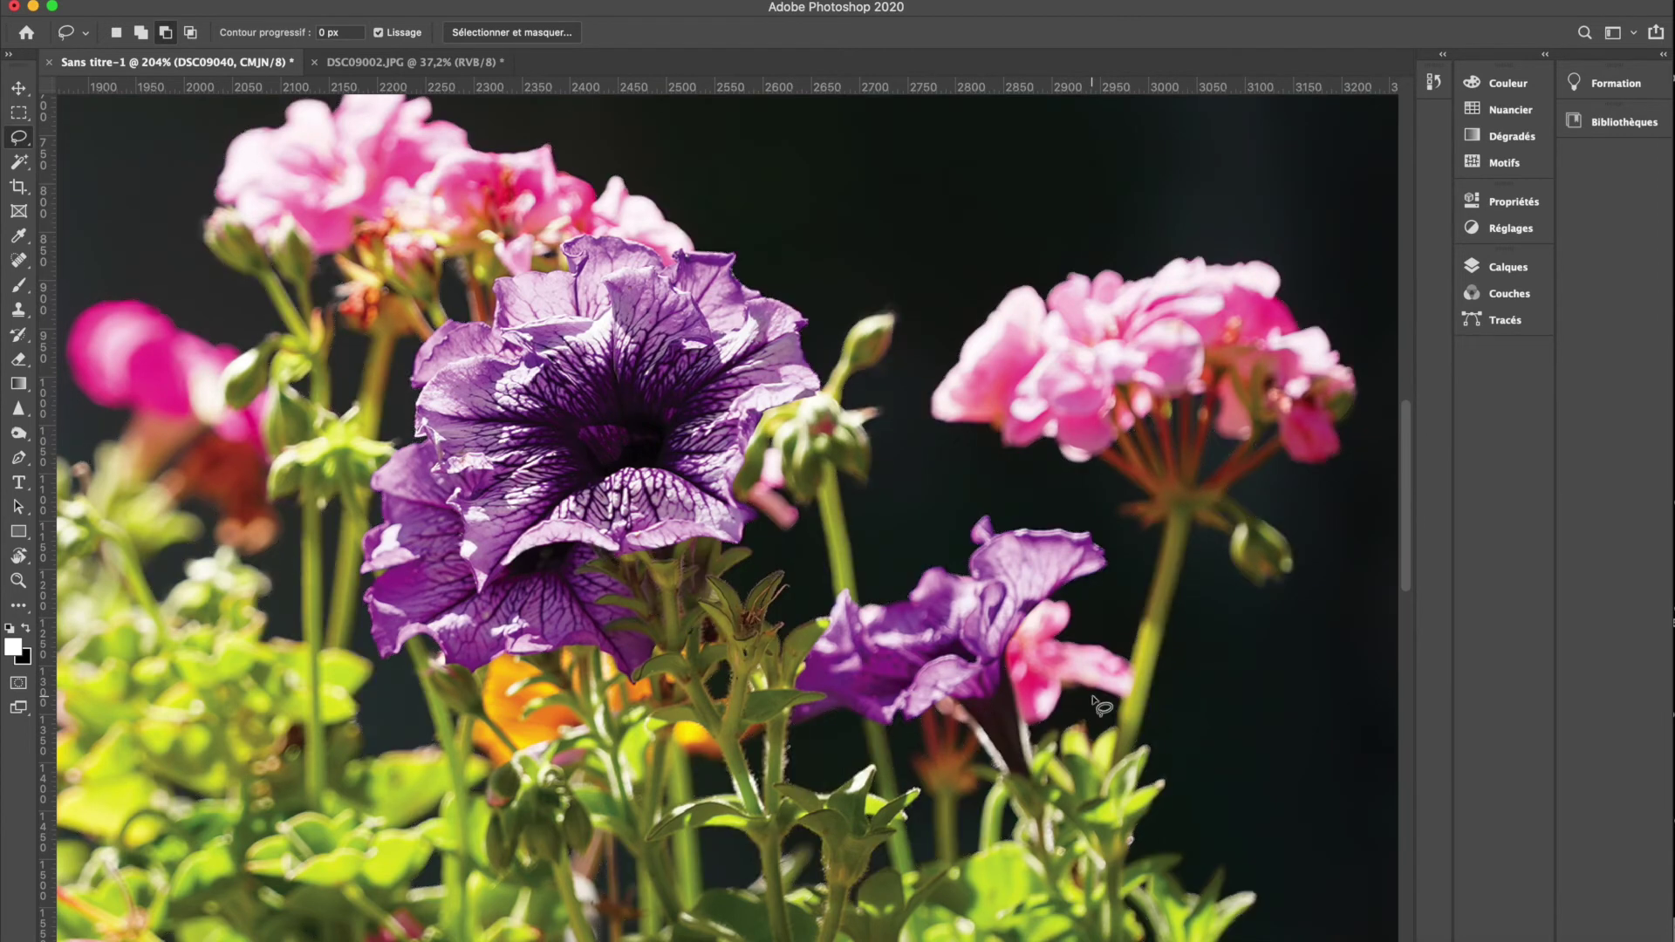
- Hide the DSC09040 and DSC09002 layers in the Sans titre-1 document
left_click(395, 63)
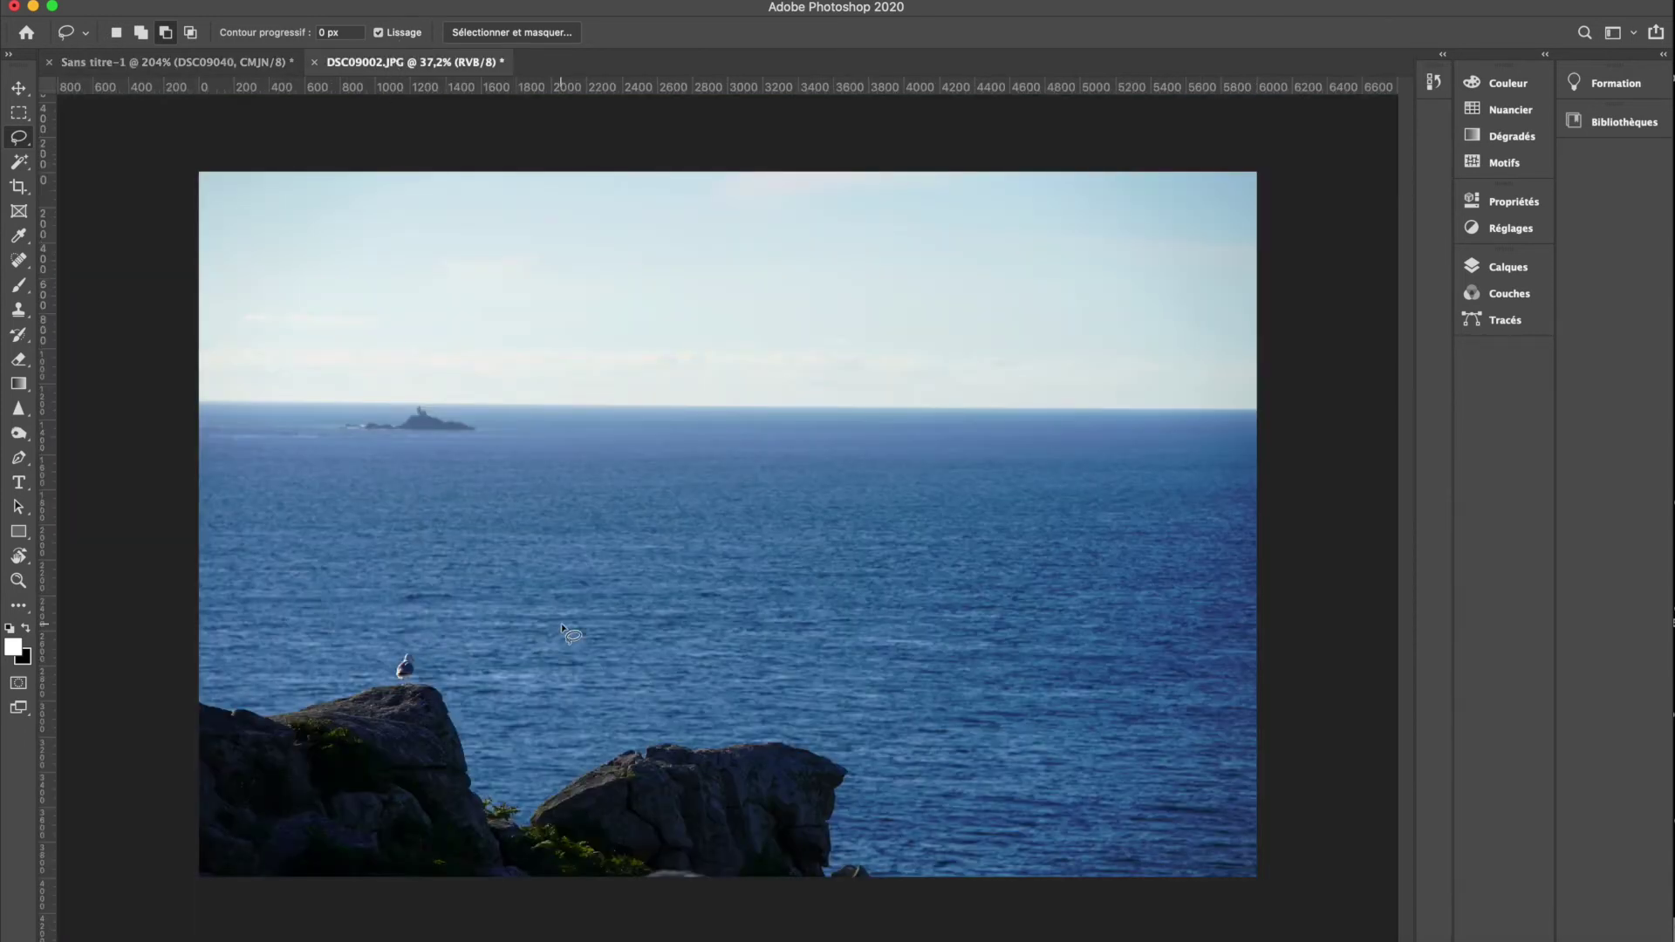
left_click(17, 164)
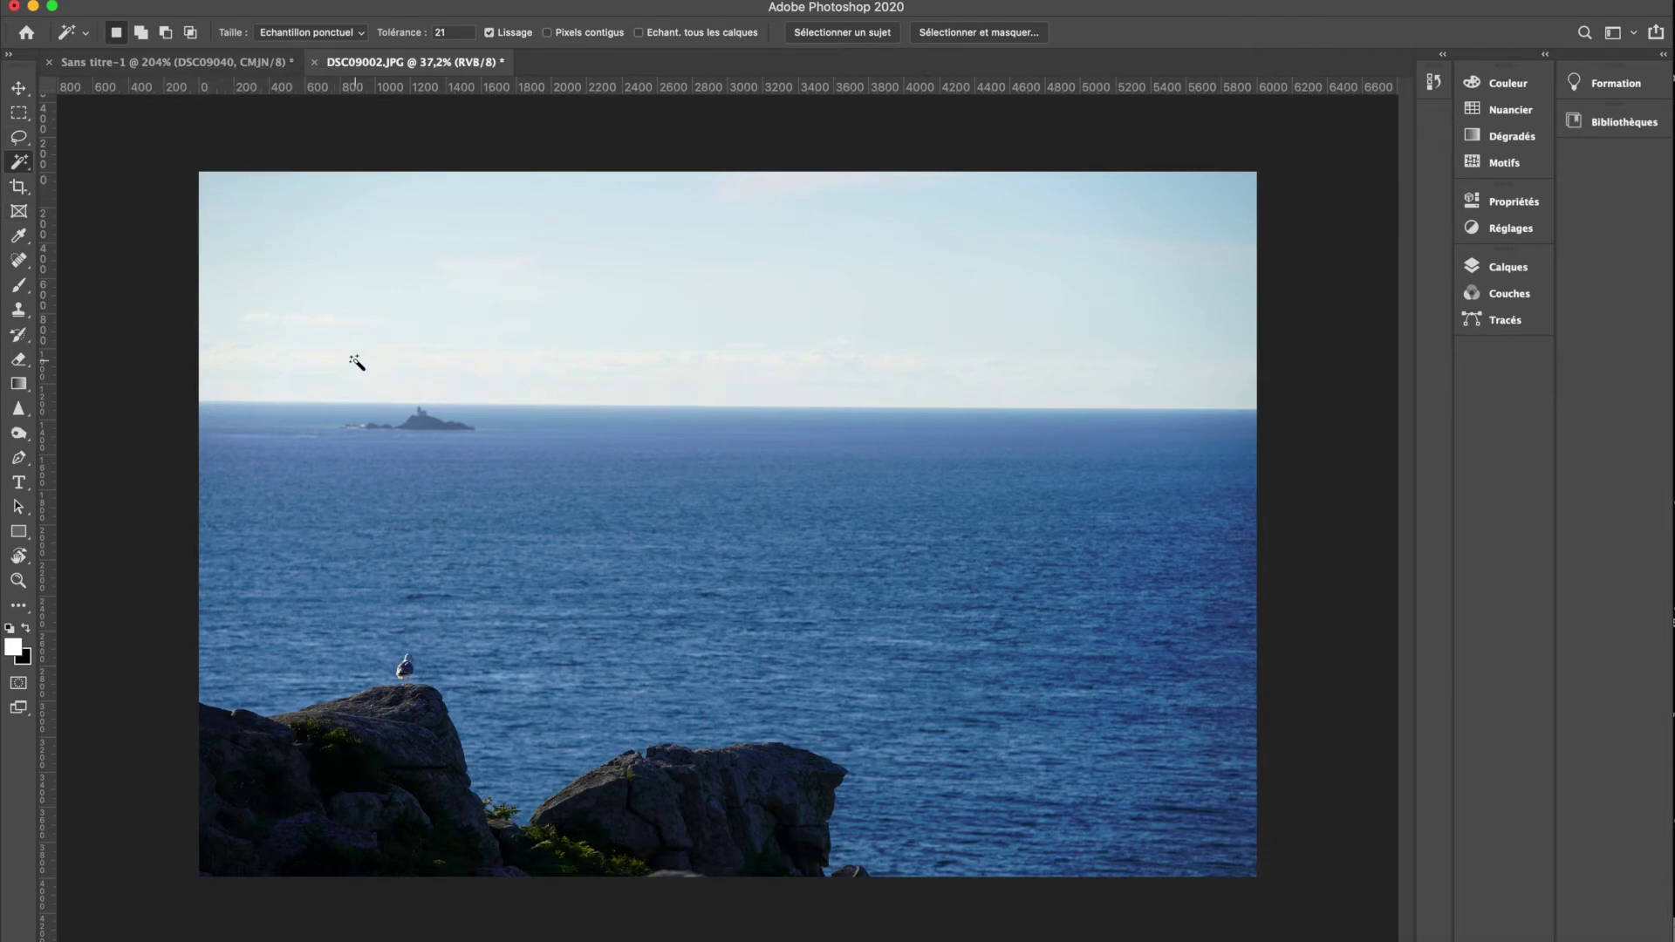
left_click(175, 62)
left_click(1508, 267)
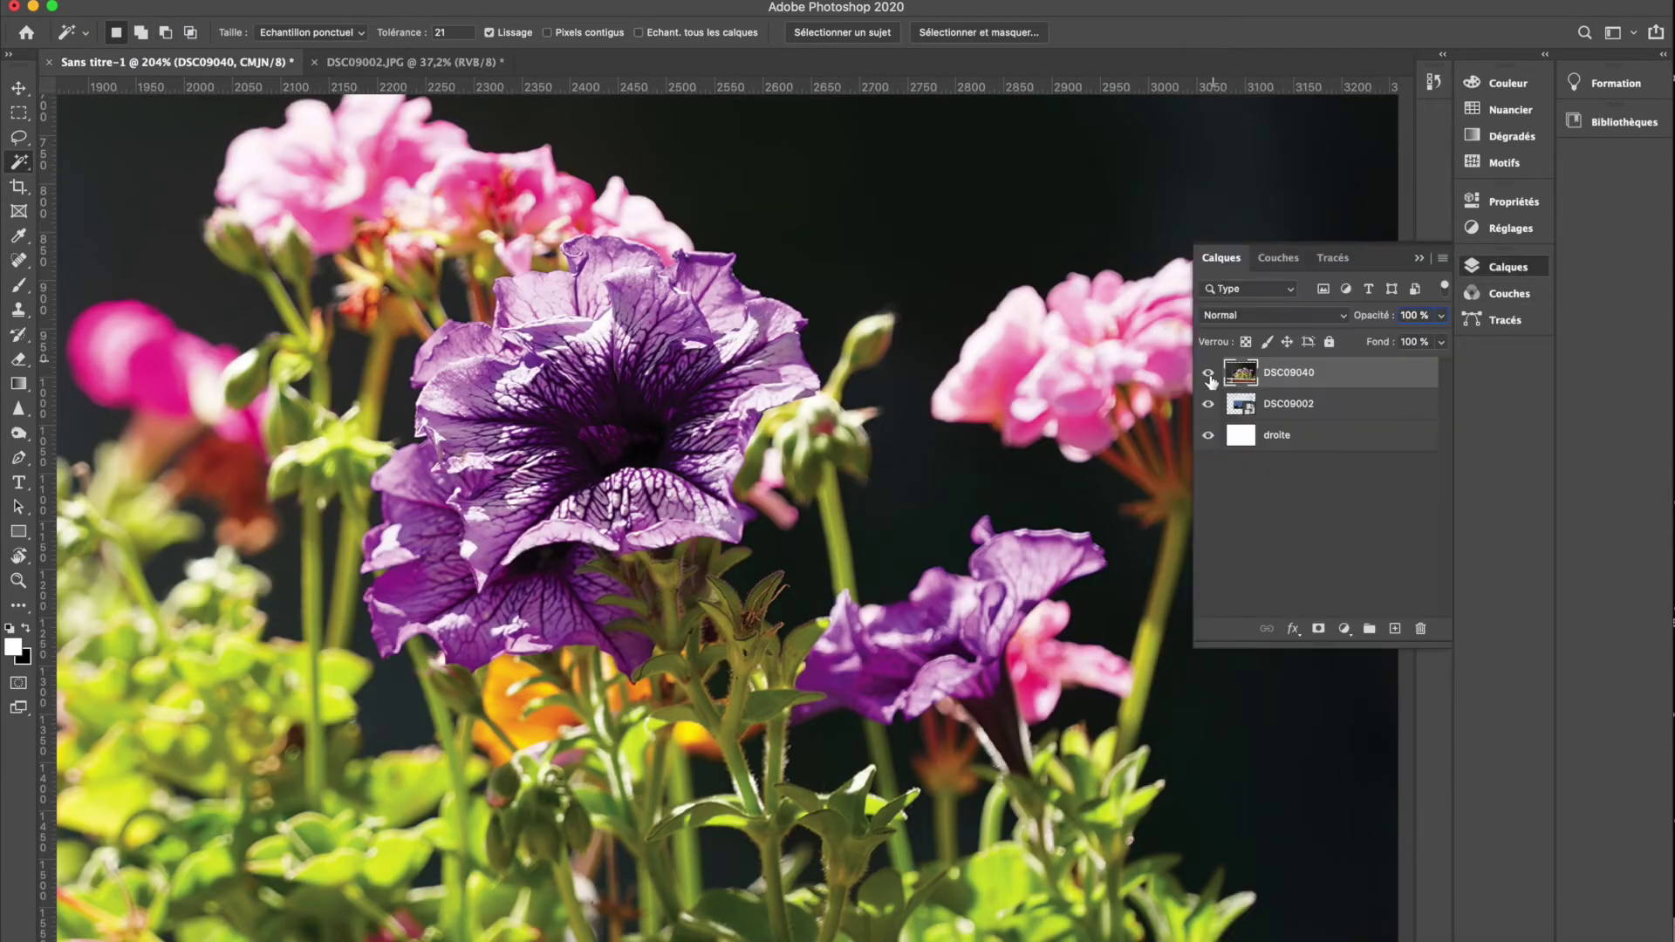
left_click(1208, 373)
left_click(1212, 404)
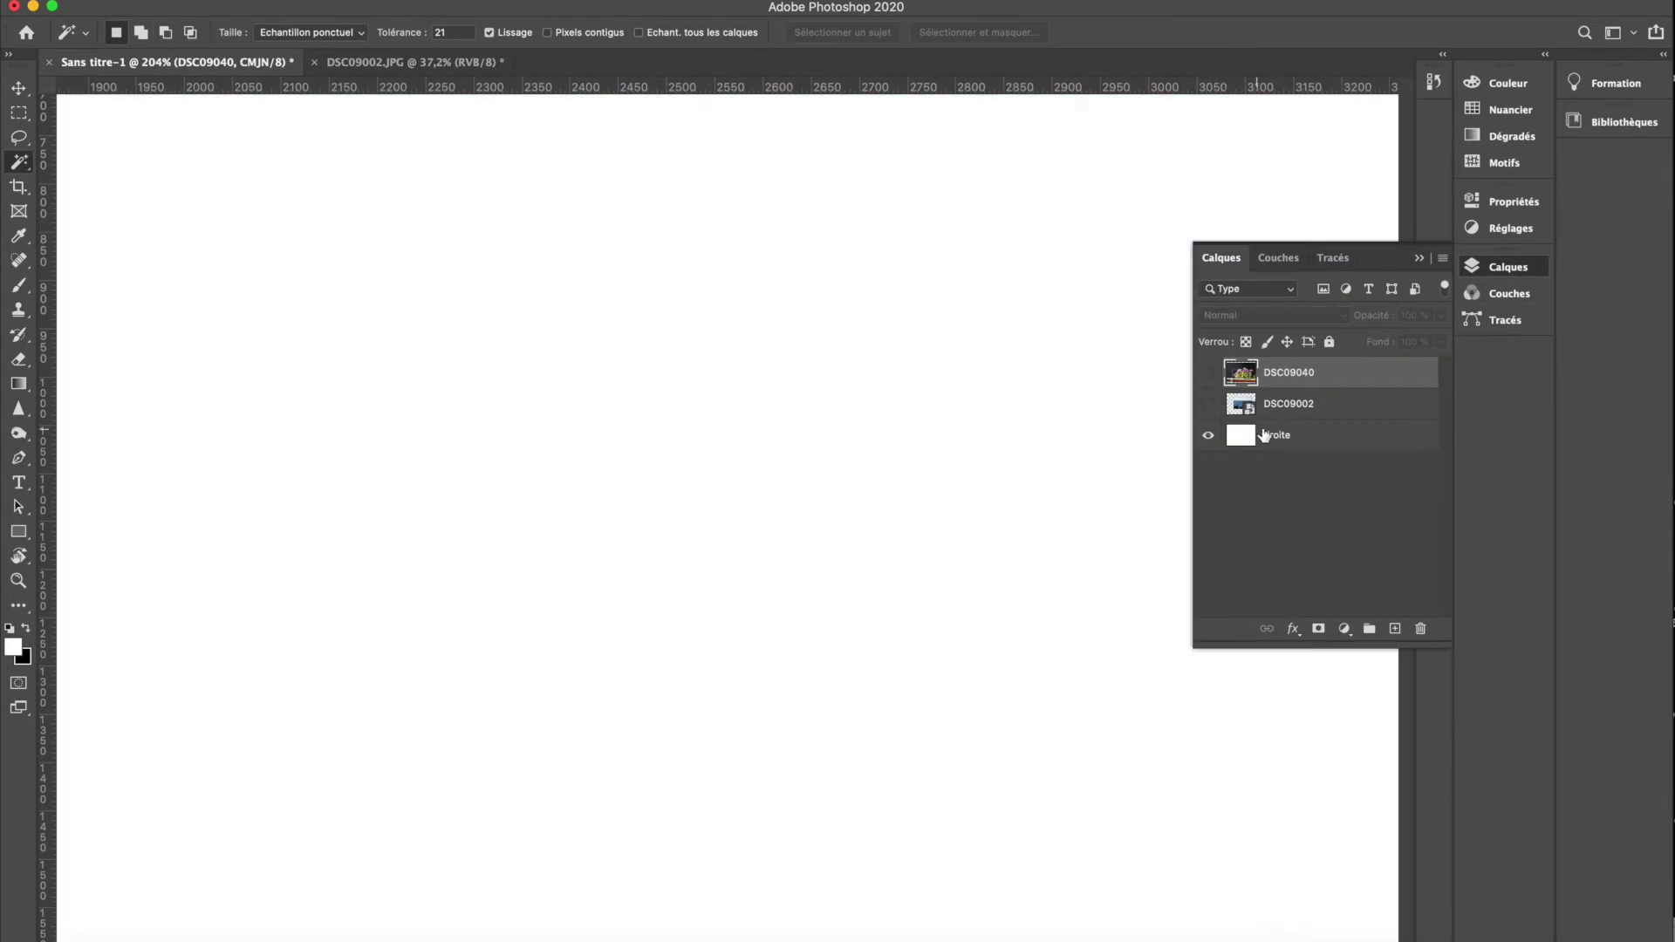
- Draw a rectangular selection of about 310 by 360 px on the droite layer and fill it with dark red #8d4343
left_click(1276, 434)
key("m")
left_click_drag(345, 329, 646, 674)
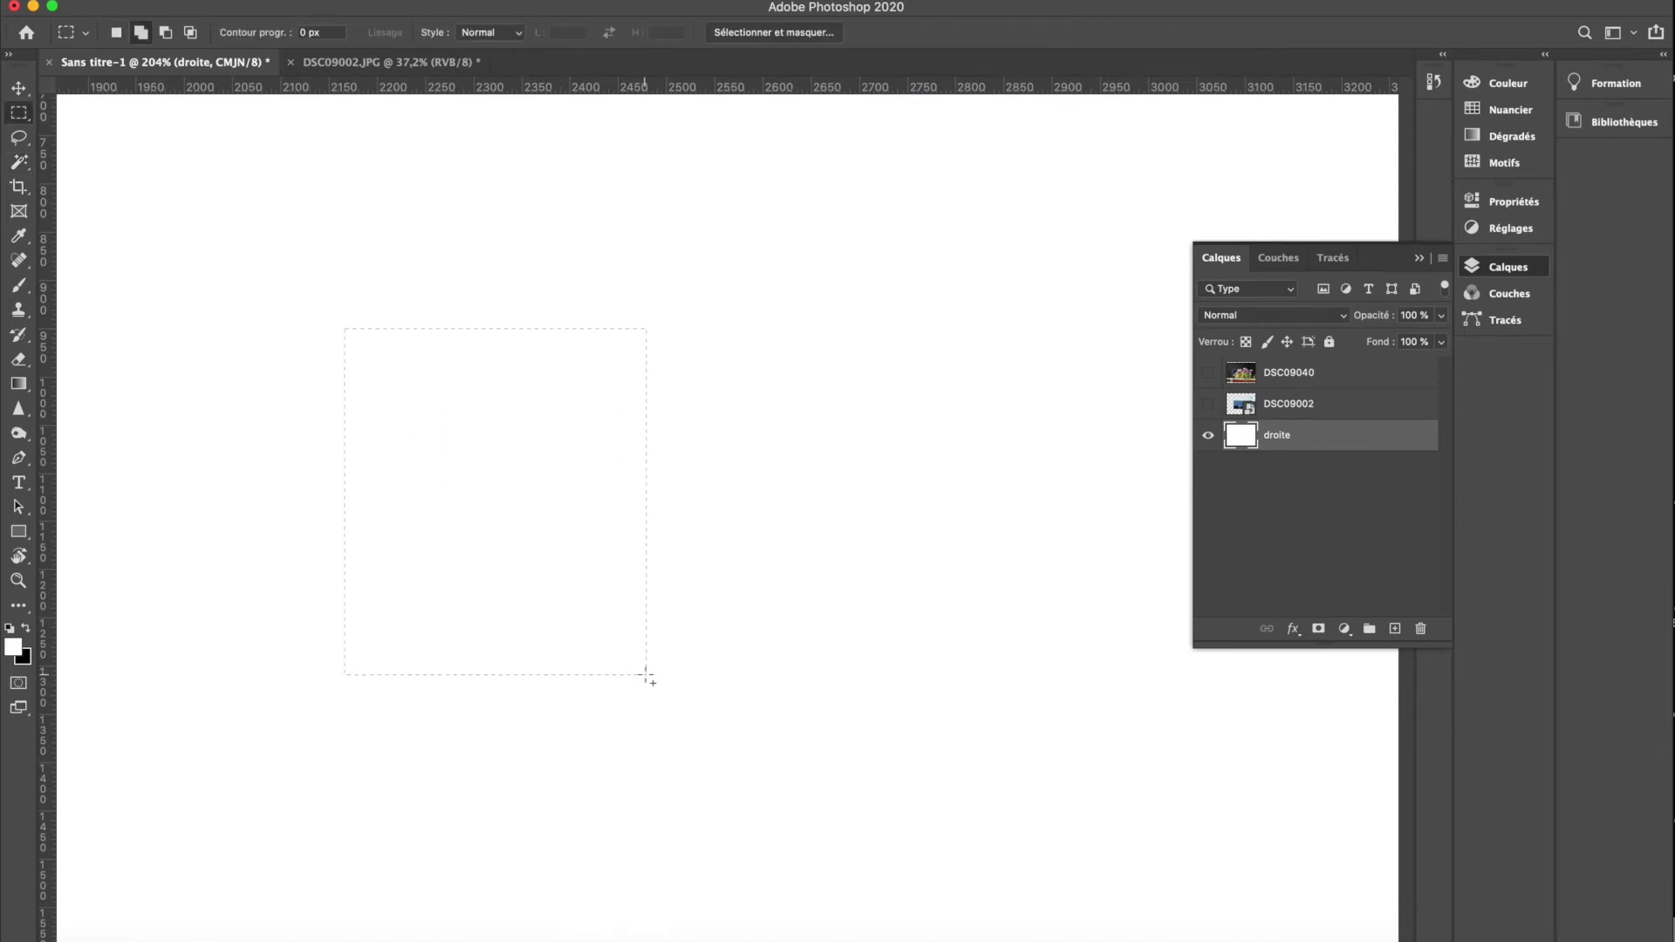
left_click(9, 653)
left_click(804, 394)
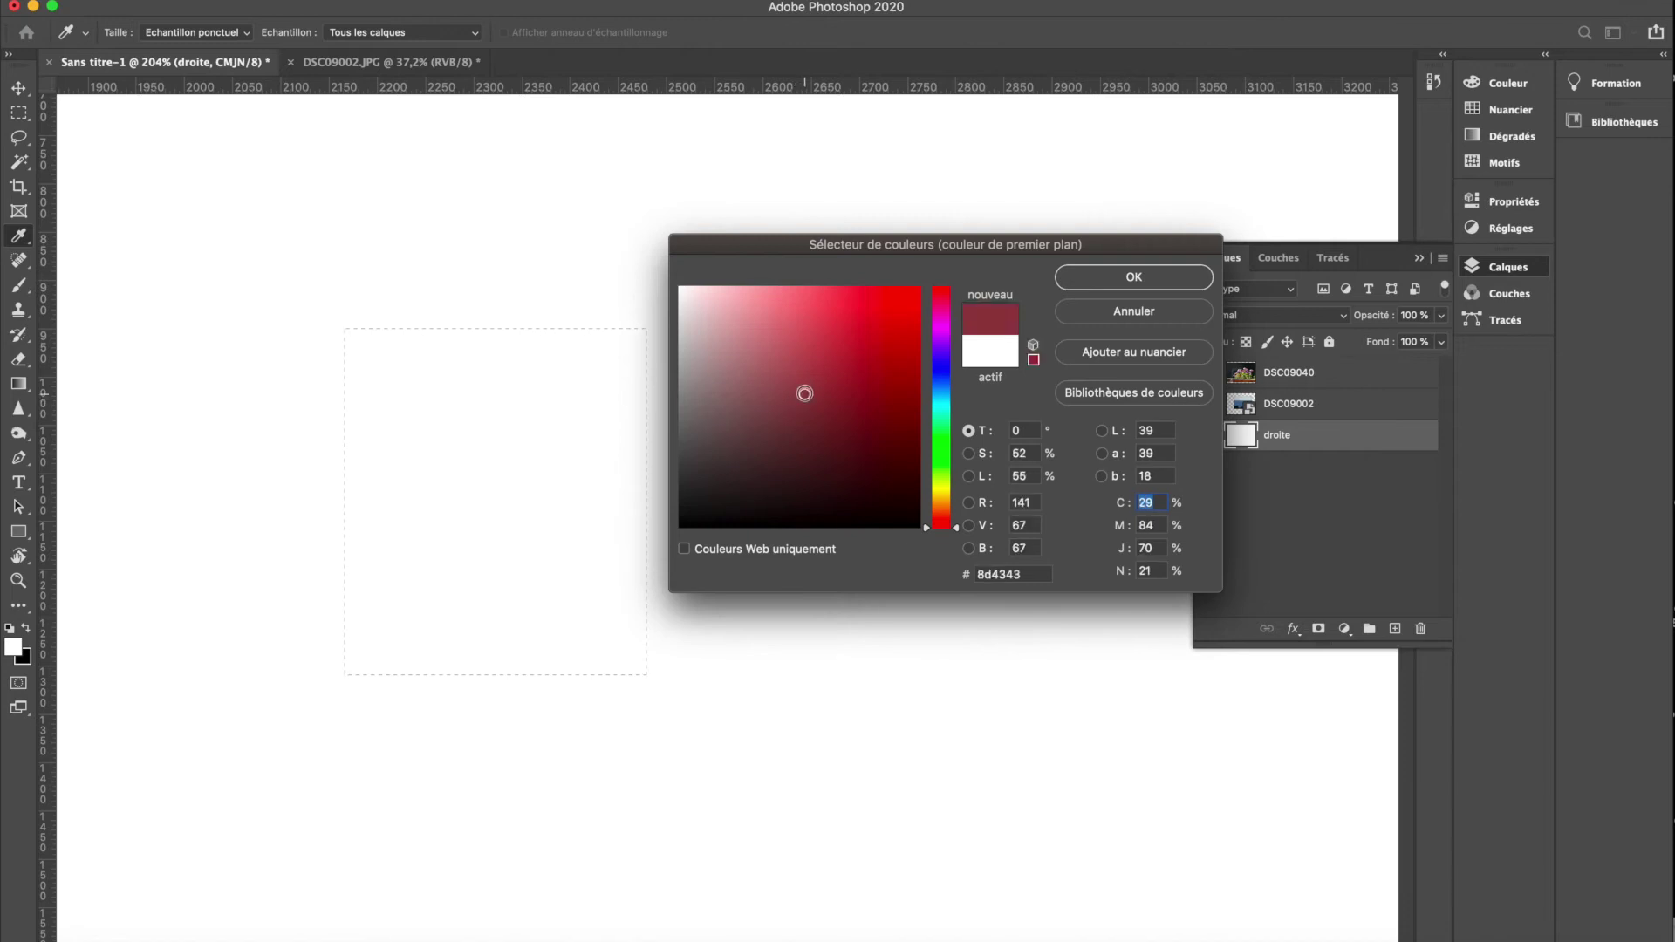
left_click(1102, 280)
key("shift+BackSpace")
key("Return")
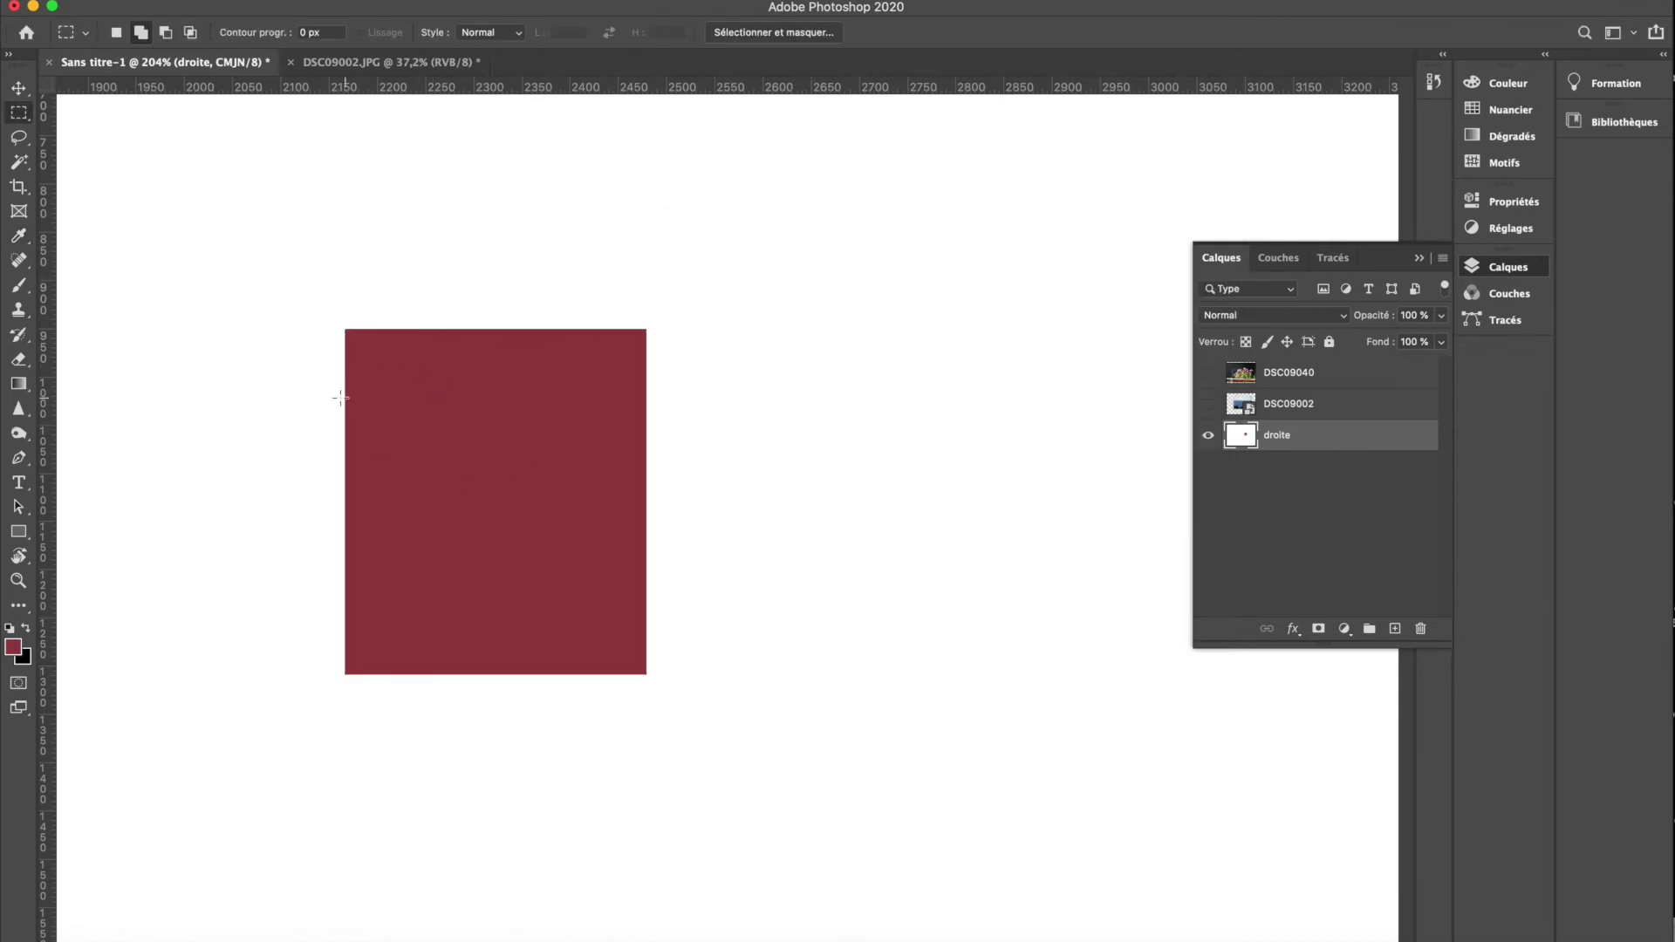
- Reselect the dark red rectangle and refill it with a brighter, more saturated red
left_click_drag(345, 329, 640, 674)
left_click(117, 33)
left_click(18, 161)
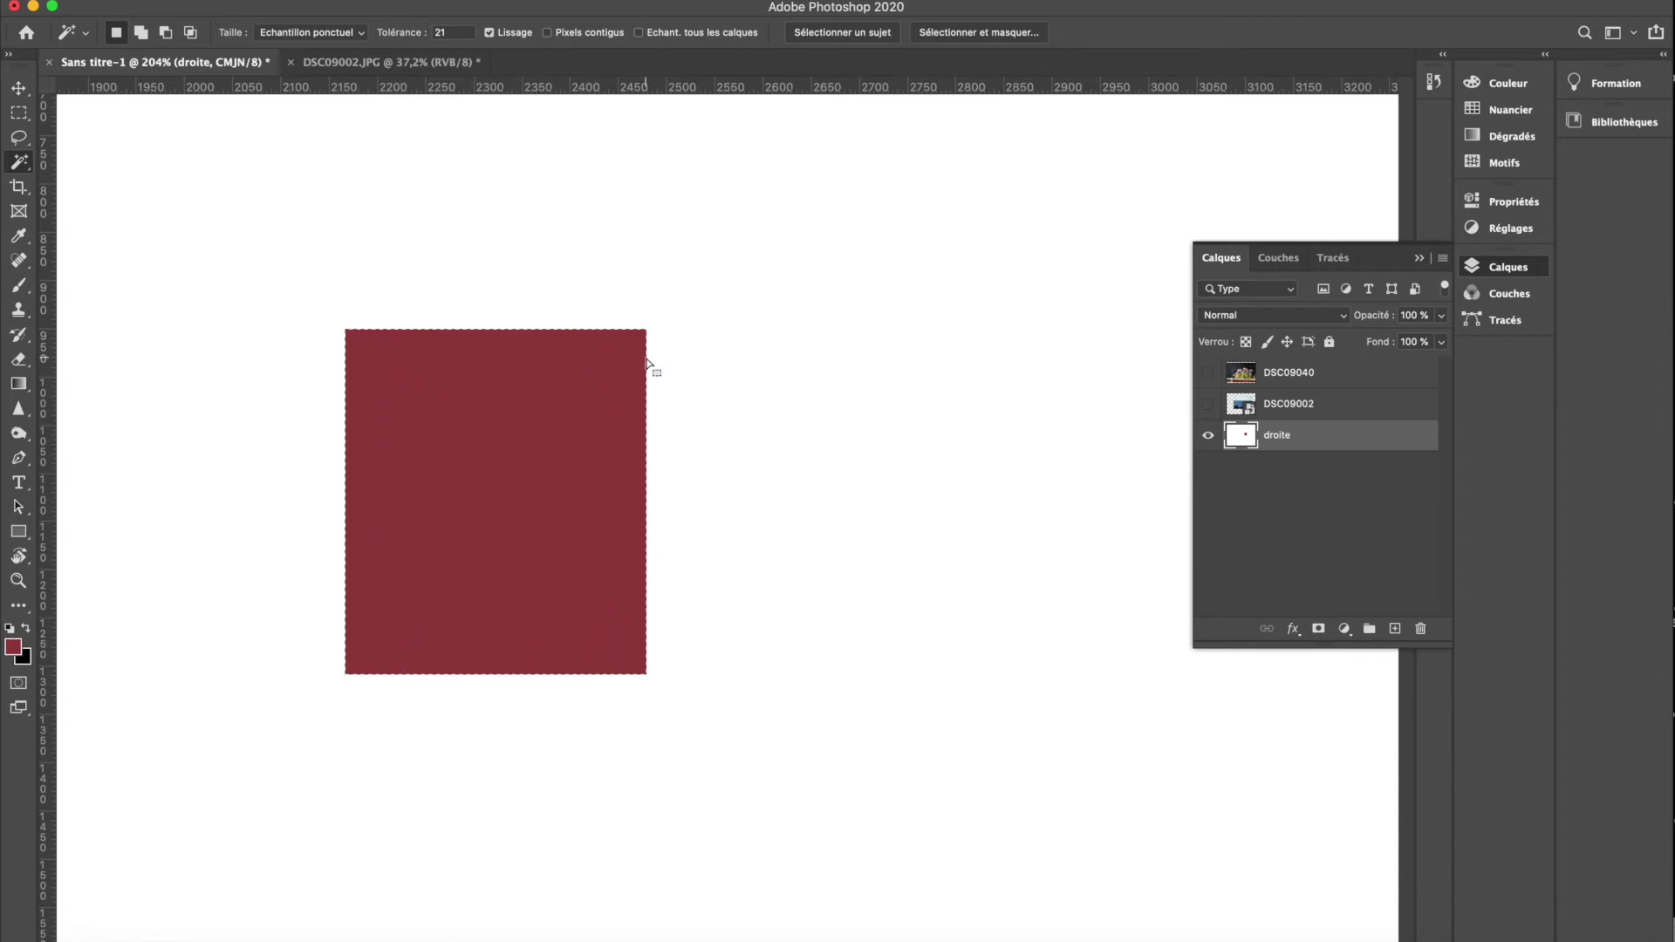
left_click(14, 646)
left_click(911, 310)
left_click(1134, 278)
key("shift+BackSpace")
key("Return")
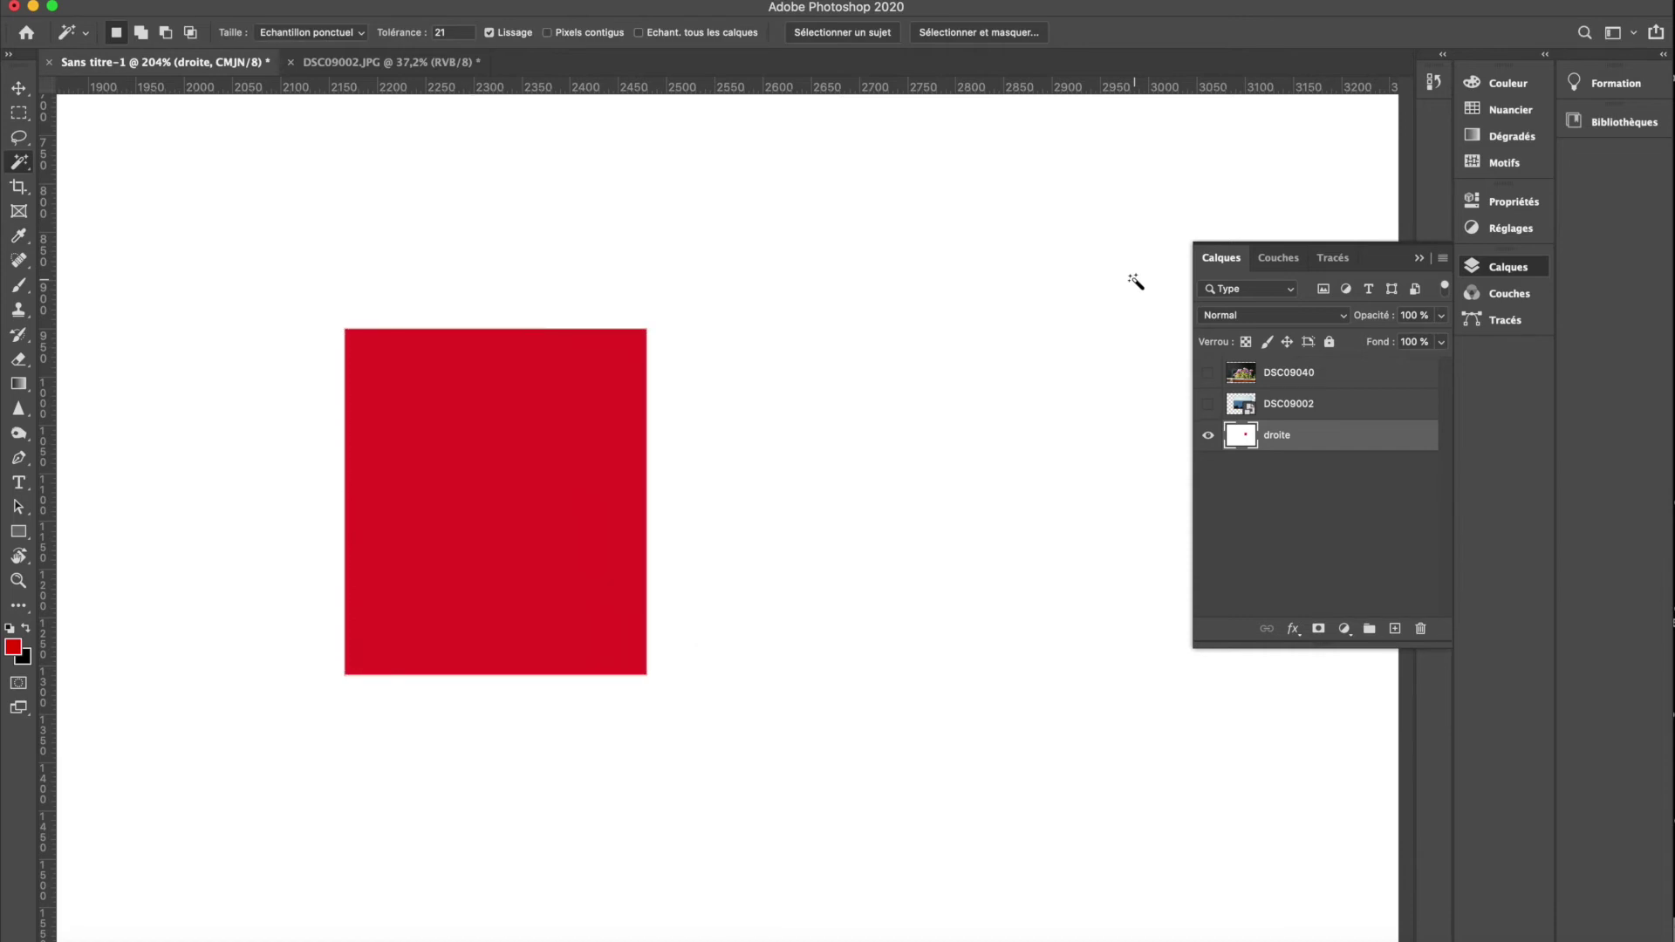
- Switch to the DSC09002.JPG seascape and set the Object Selection tool to new selection mode
left_click(406, 63)
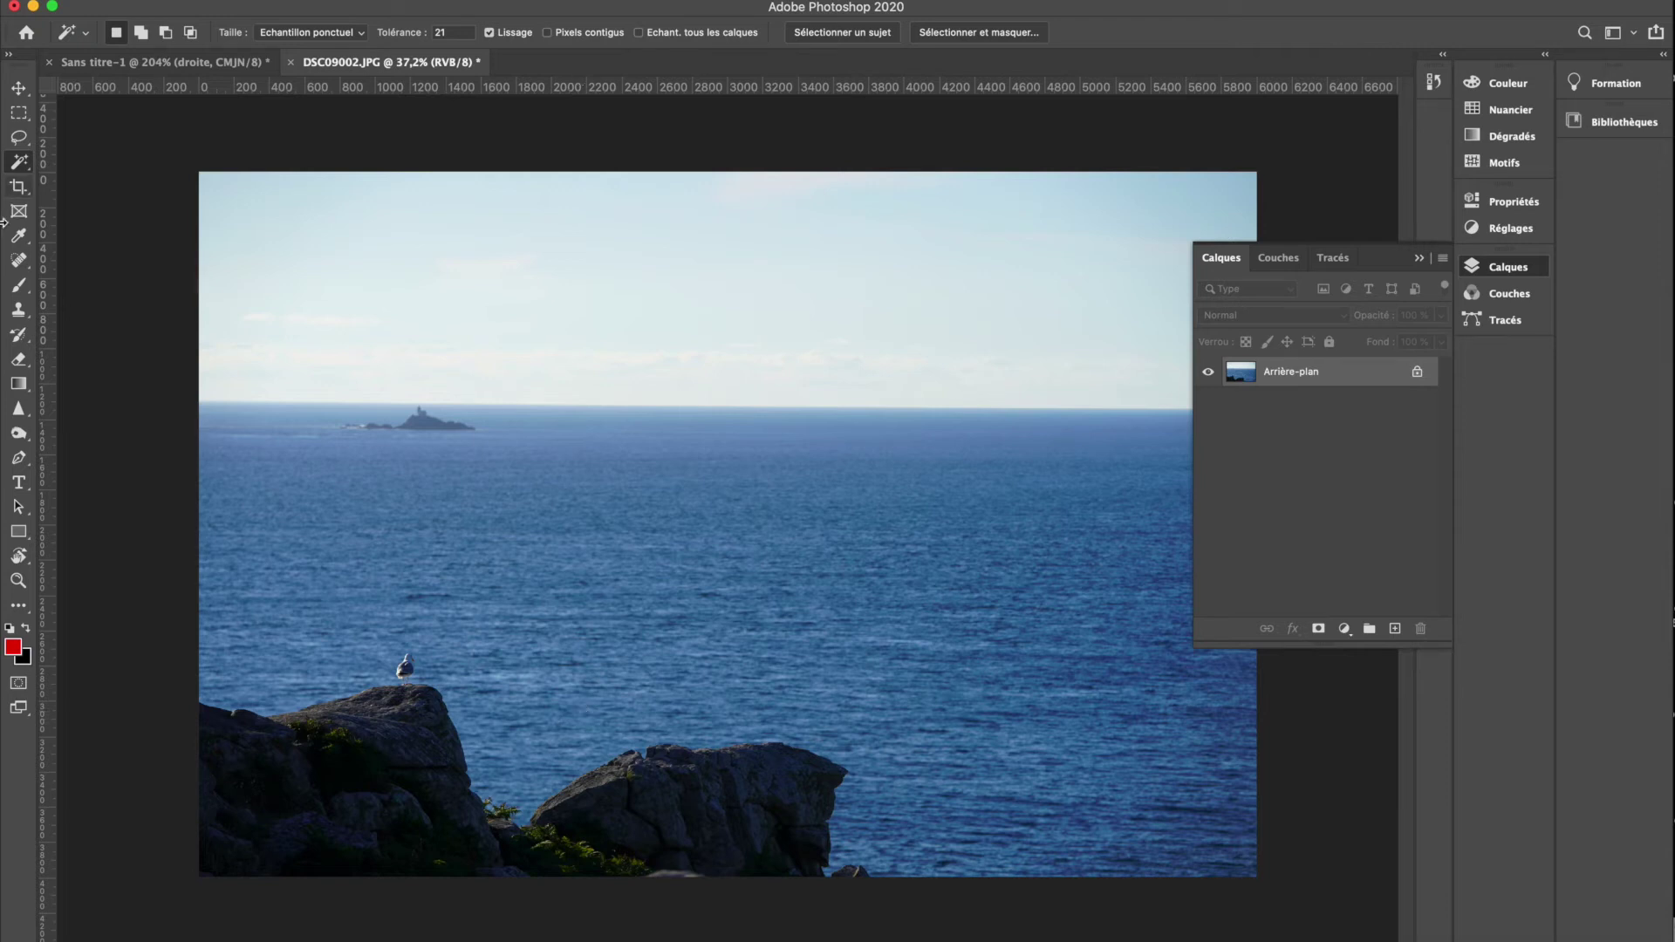
right_click(18, 161)
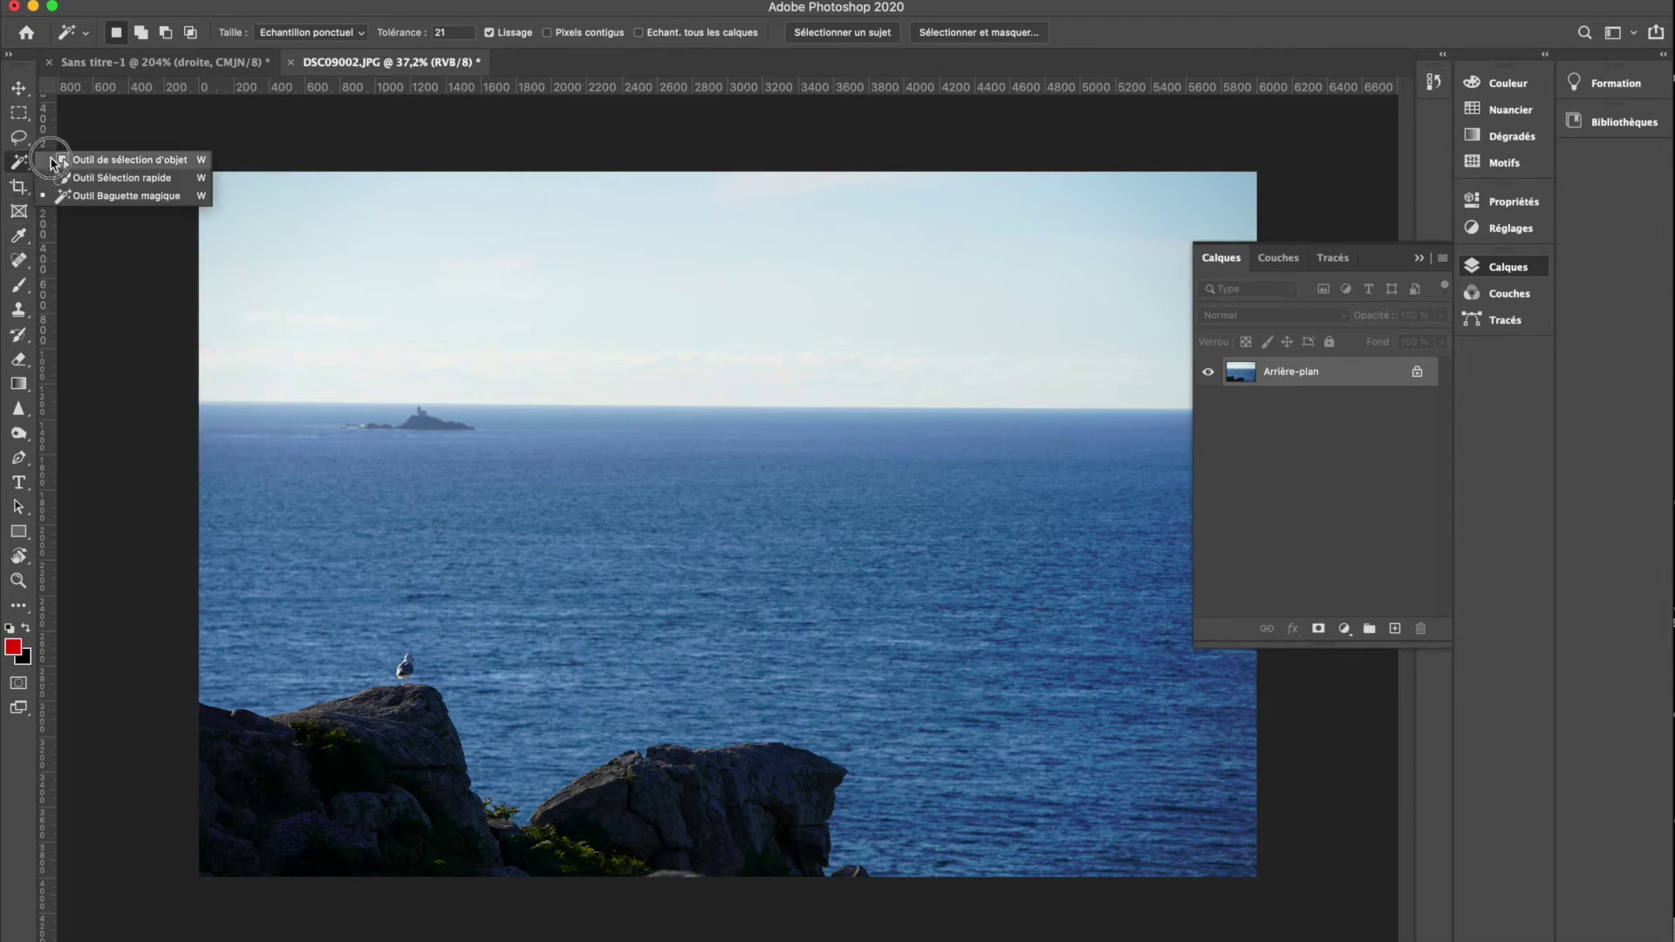
left_click(60, 162)
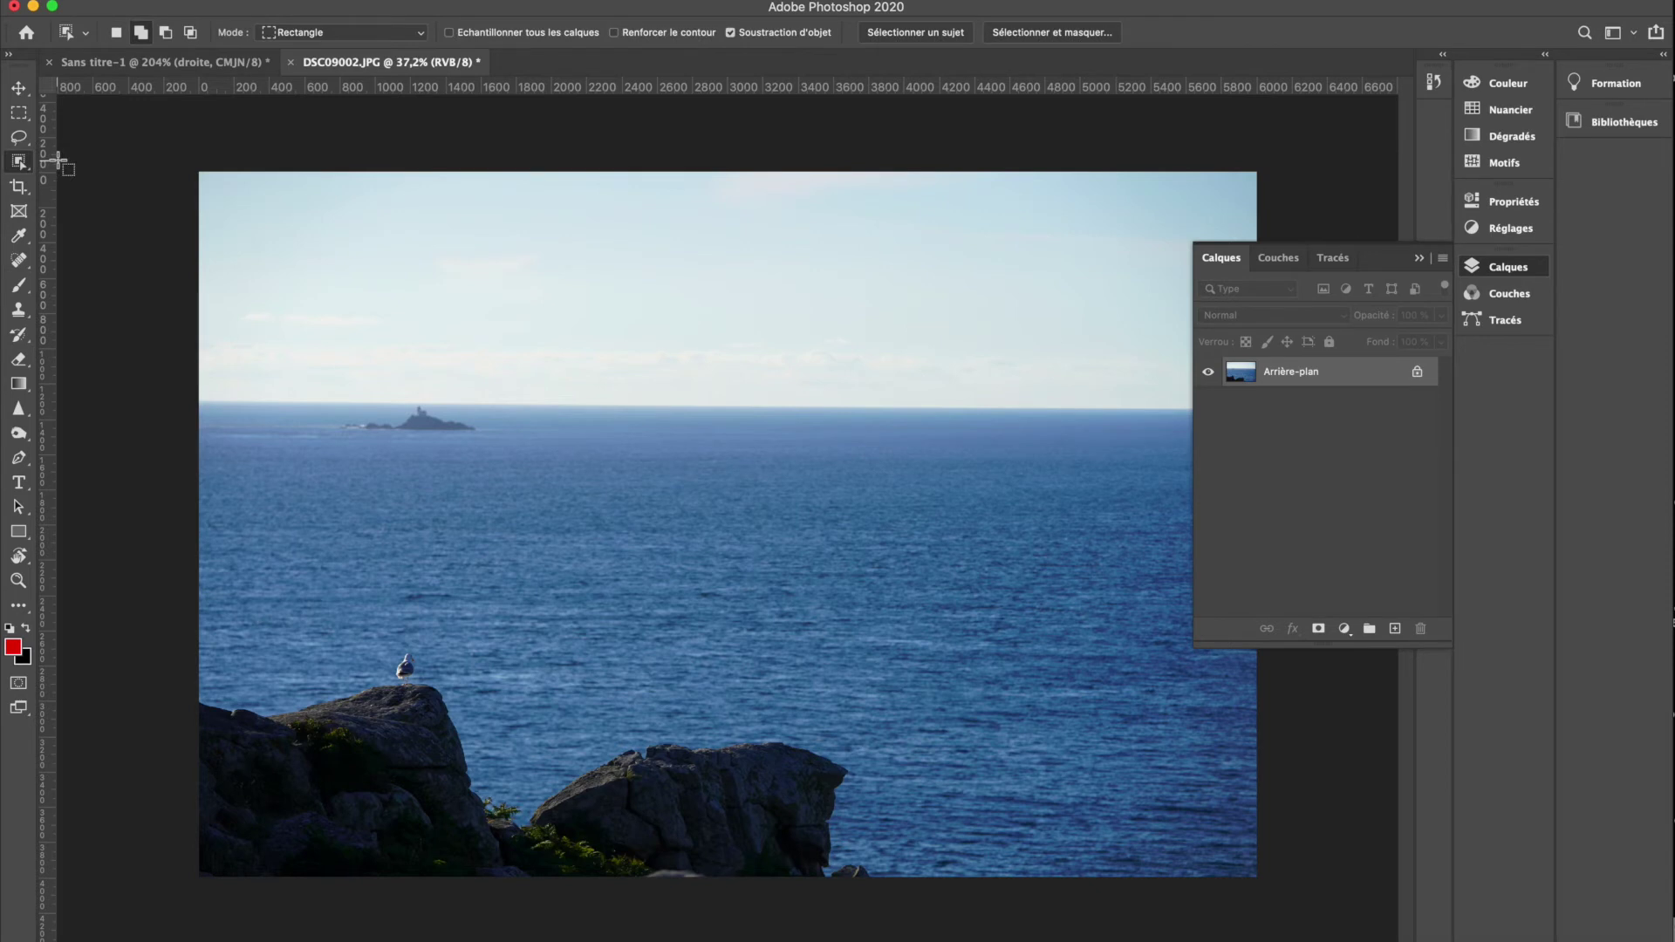
left_click(116, 32)
- Use rectangular Object Selection to select the distant island and then the bird on the rock
right_click(19, 161)
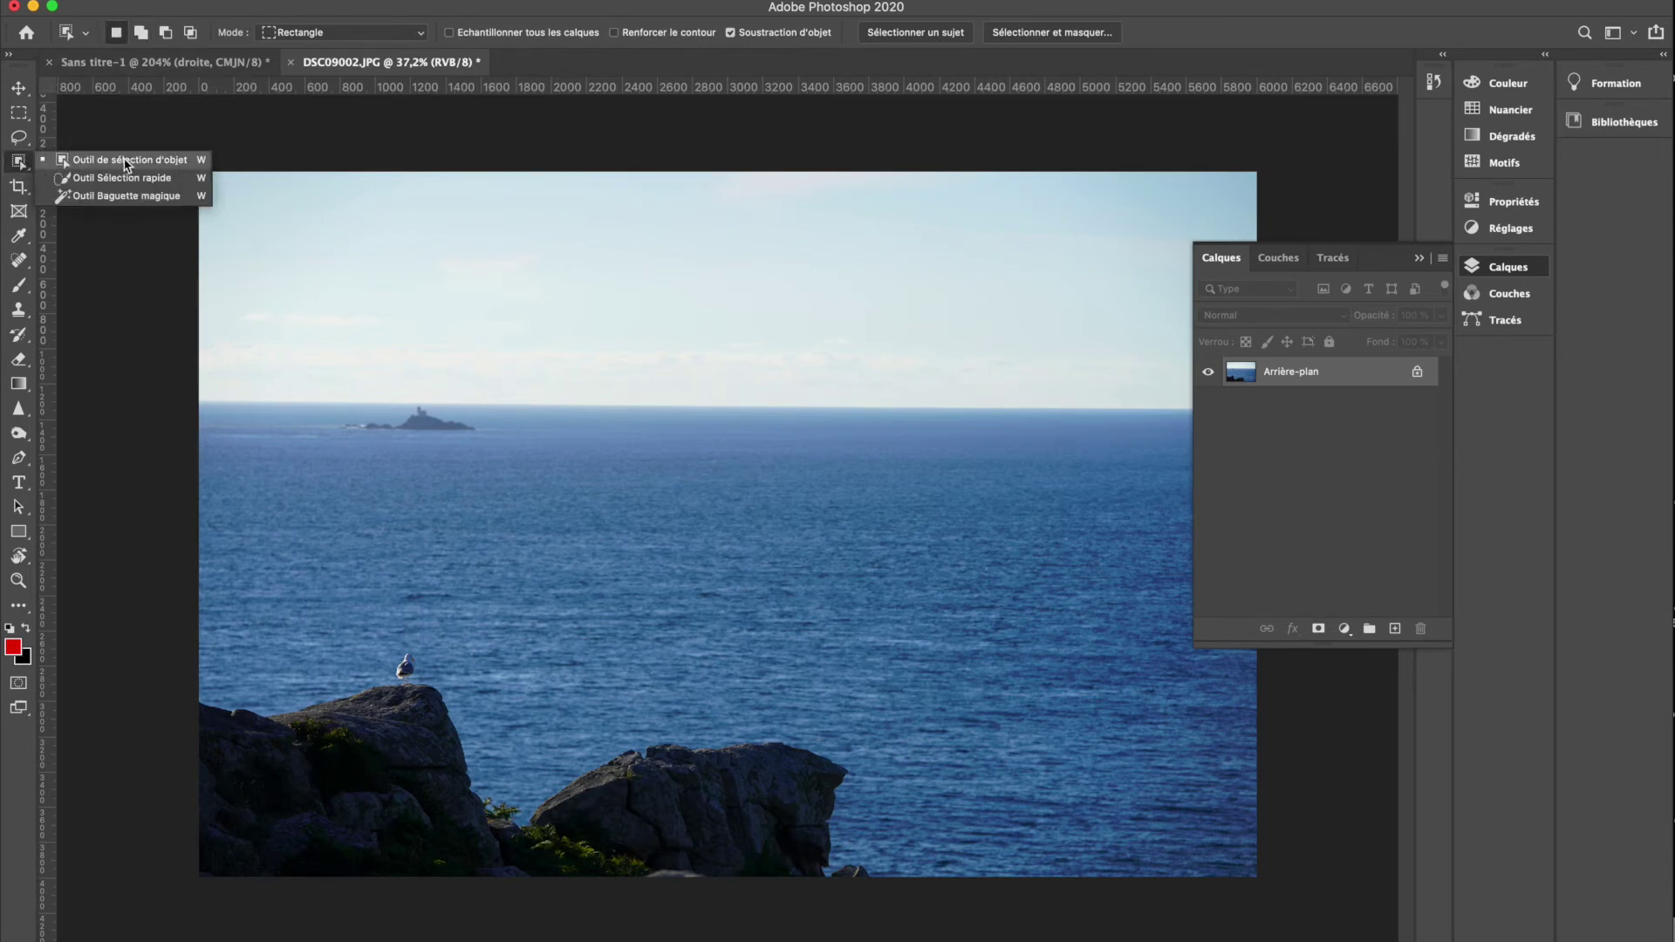
left_click(127, 161)
left_click_drag(319, 368, 489, 463)
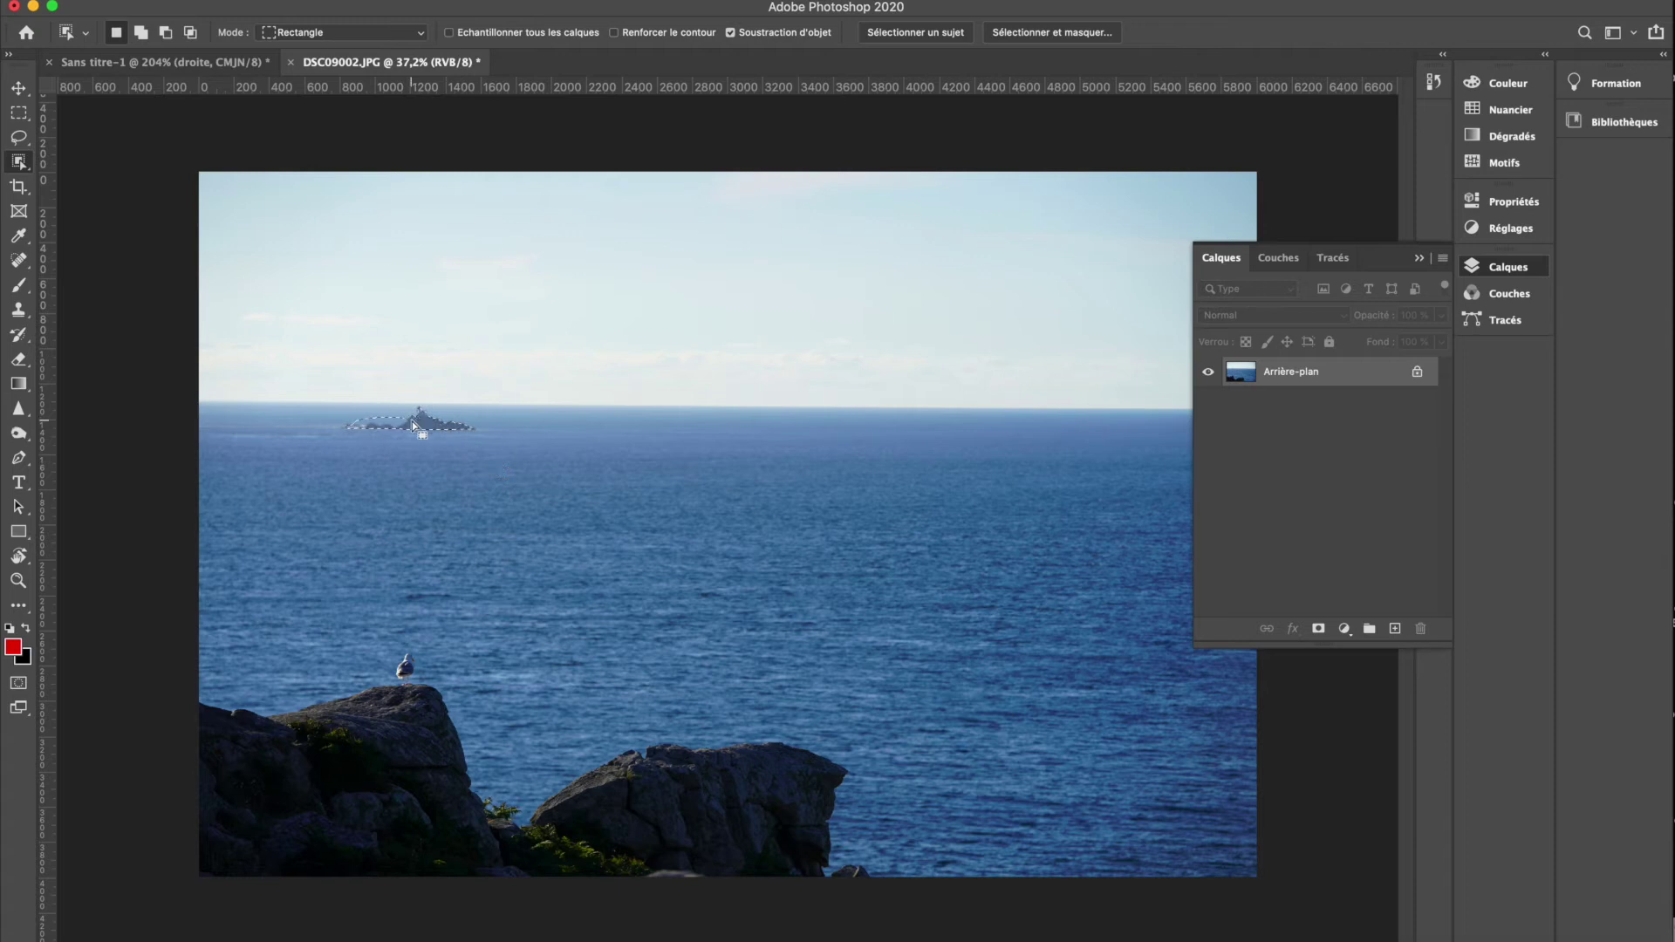
left_click_drag(379, 636, 438, 683)
- Return to the Sans titre-1 document and show the DSC09040 flower layer
left_click(157, 62)
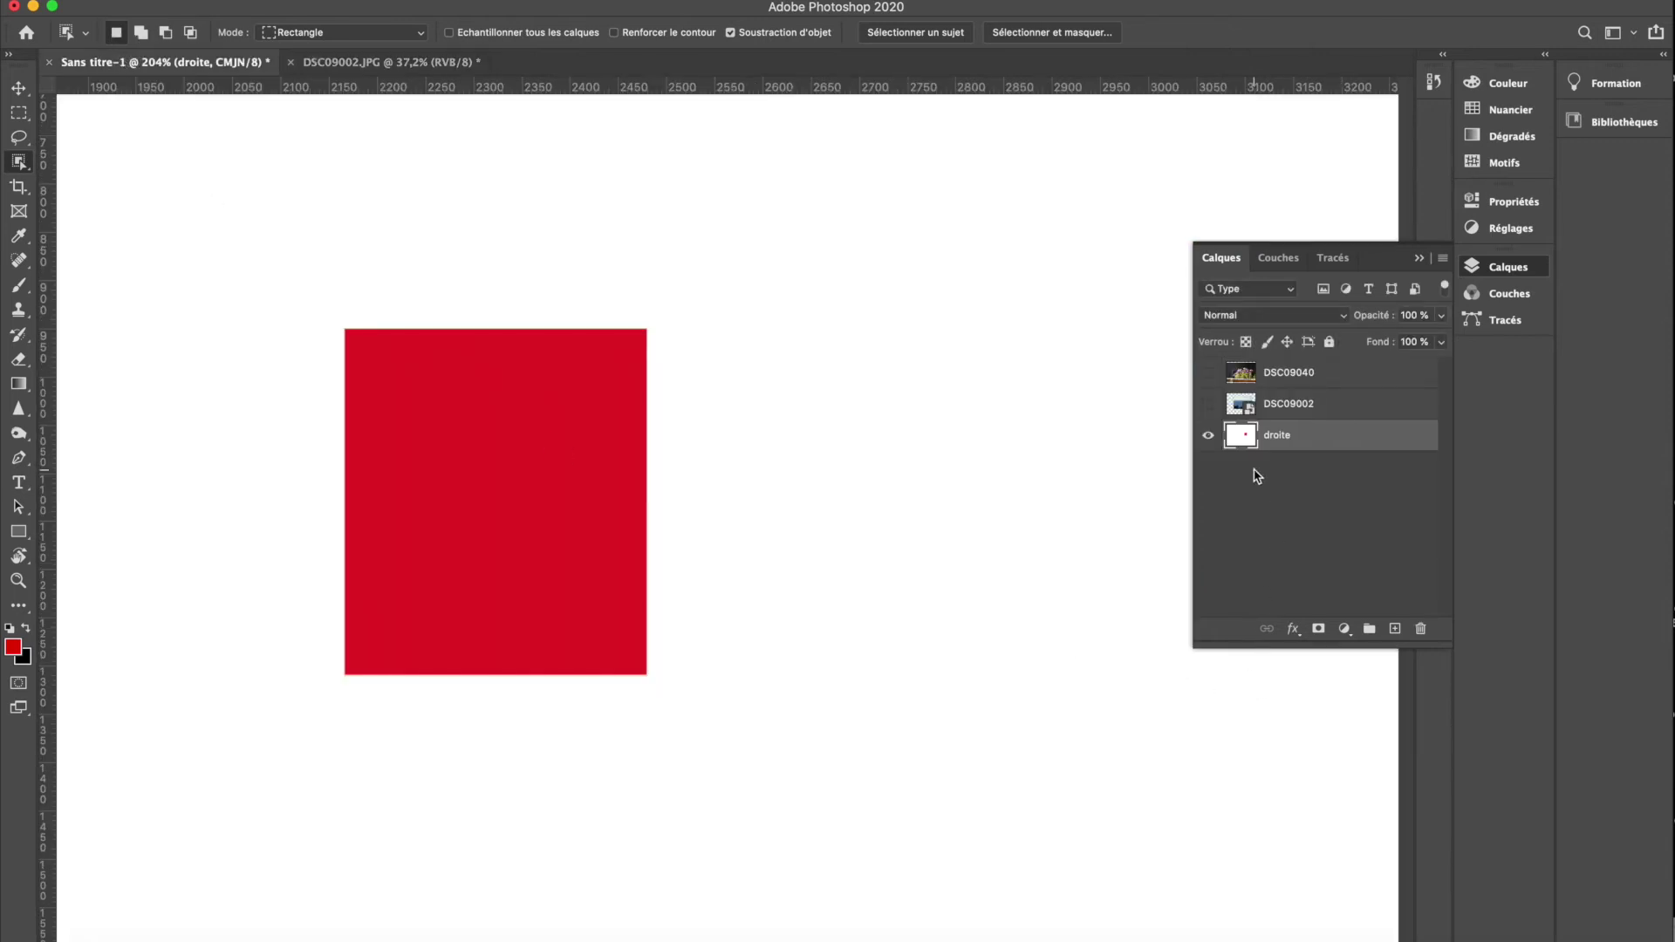
left_click(1208, 373)
scroll(633, 415, "right", 5)
scroll(632, 414, "up", 3)
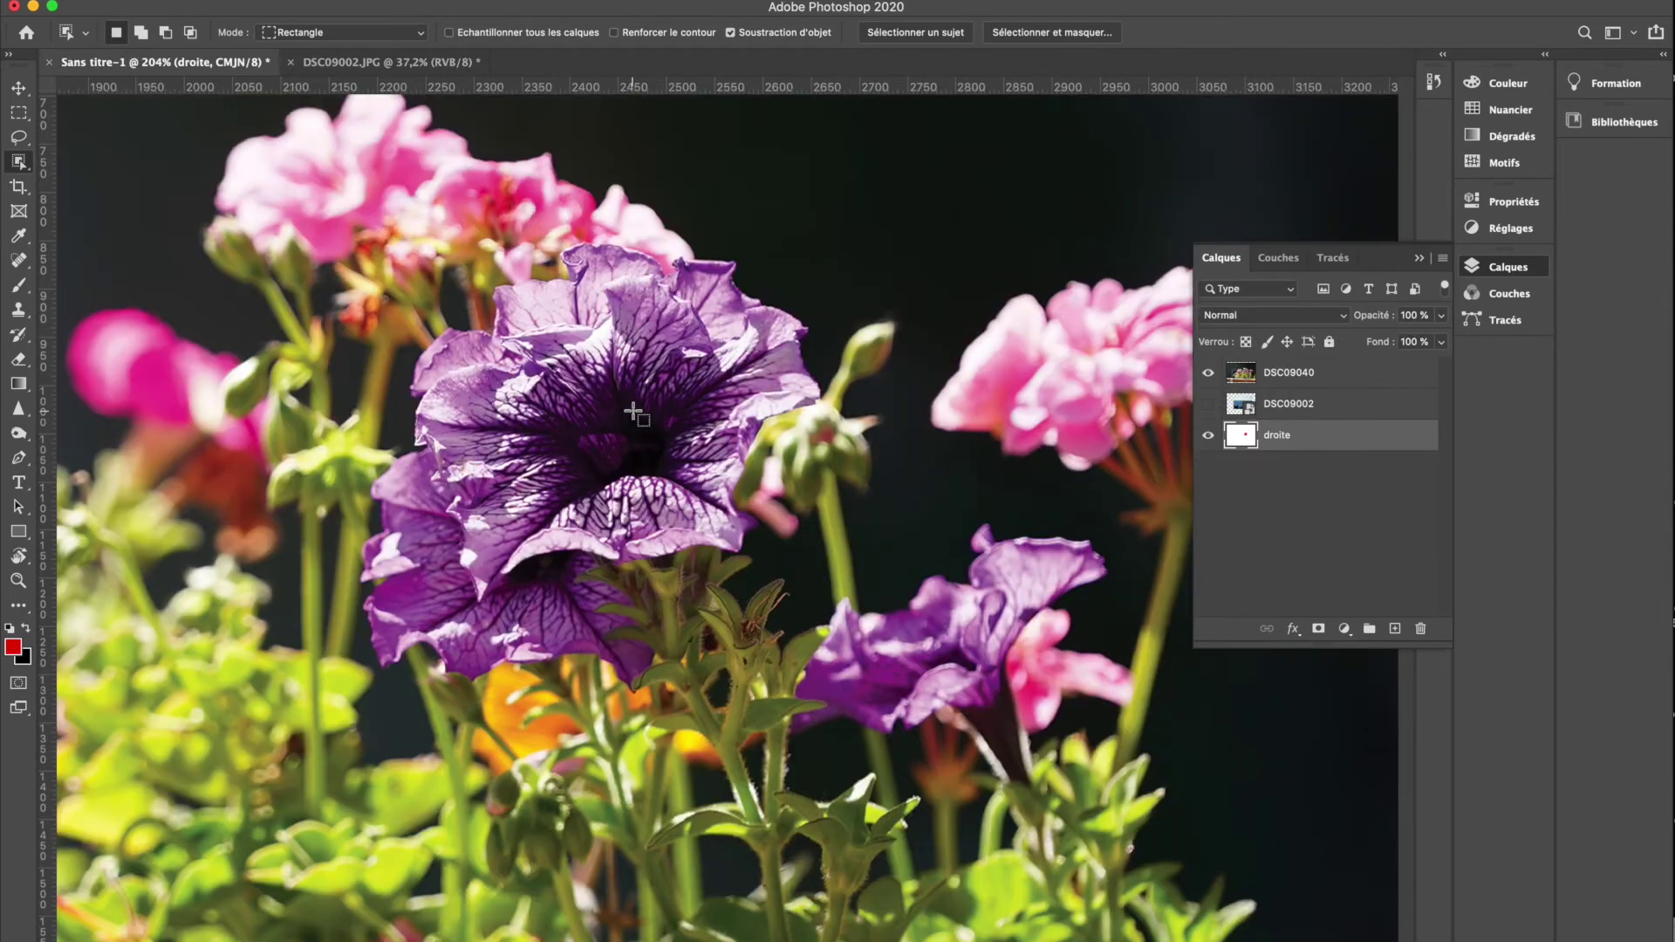
- Try to select the pink geranium with Object Selection while the droite layer is active, and clear the selection
scroll(632, 414, "down", 3)
scroll(633, 414, "right", 4)
left_click_drag(475, 246, 1013, 604)
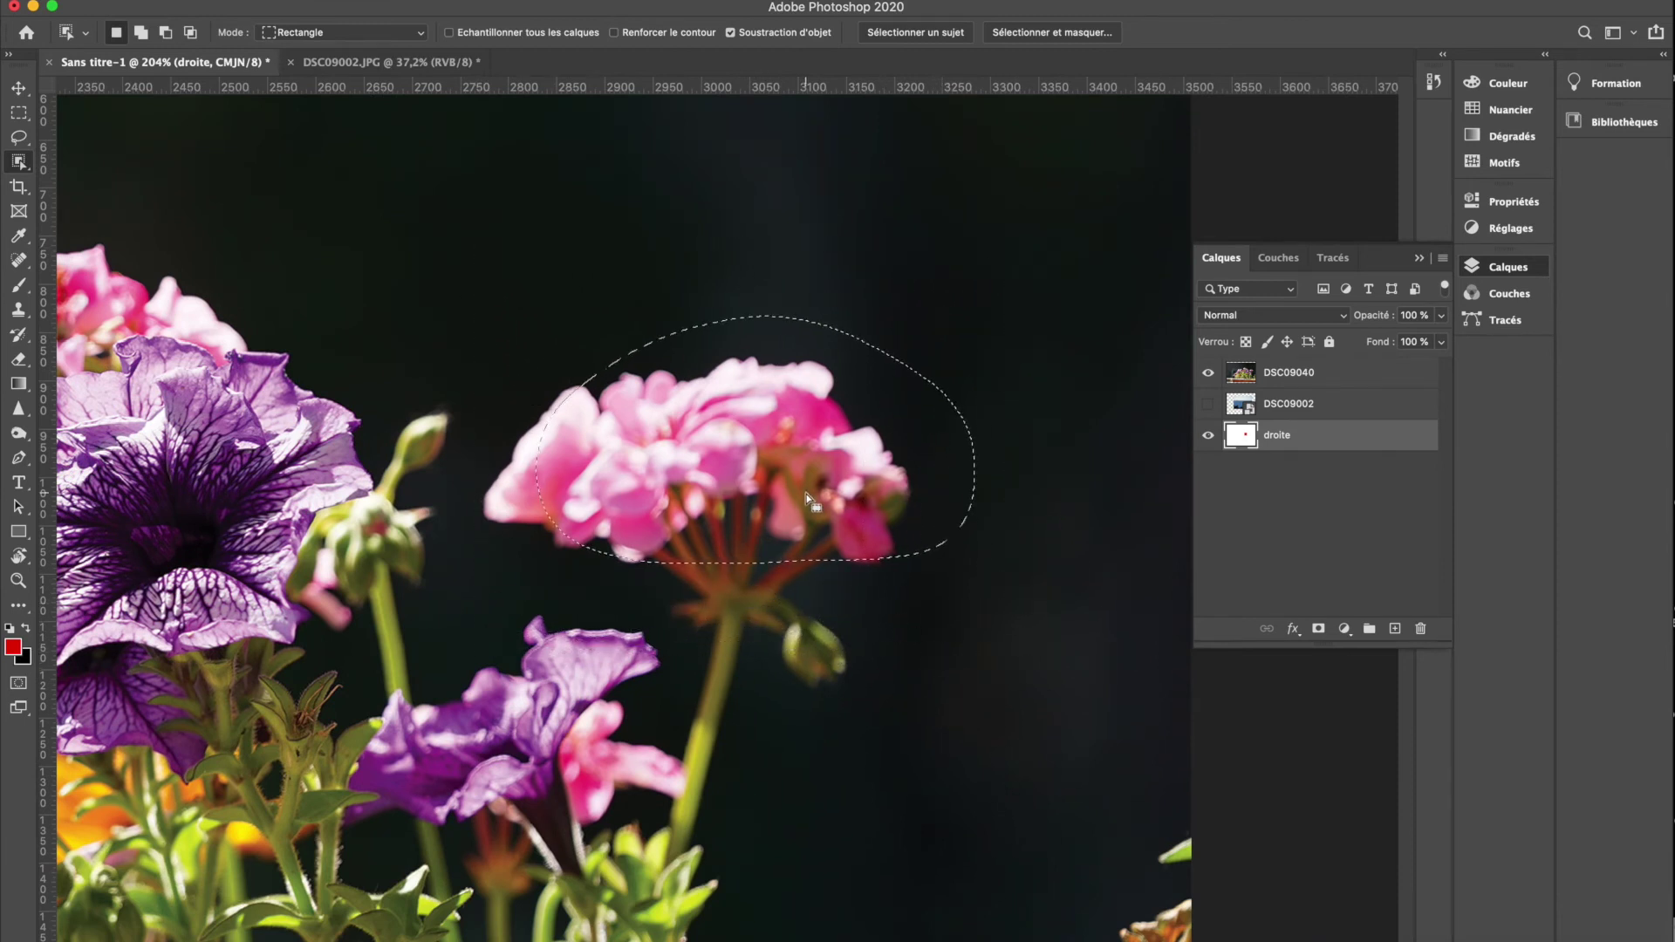
left_click(1347, 375)
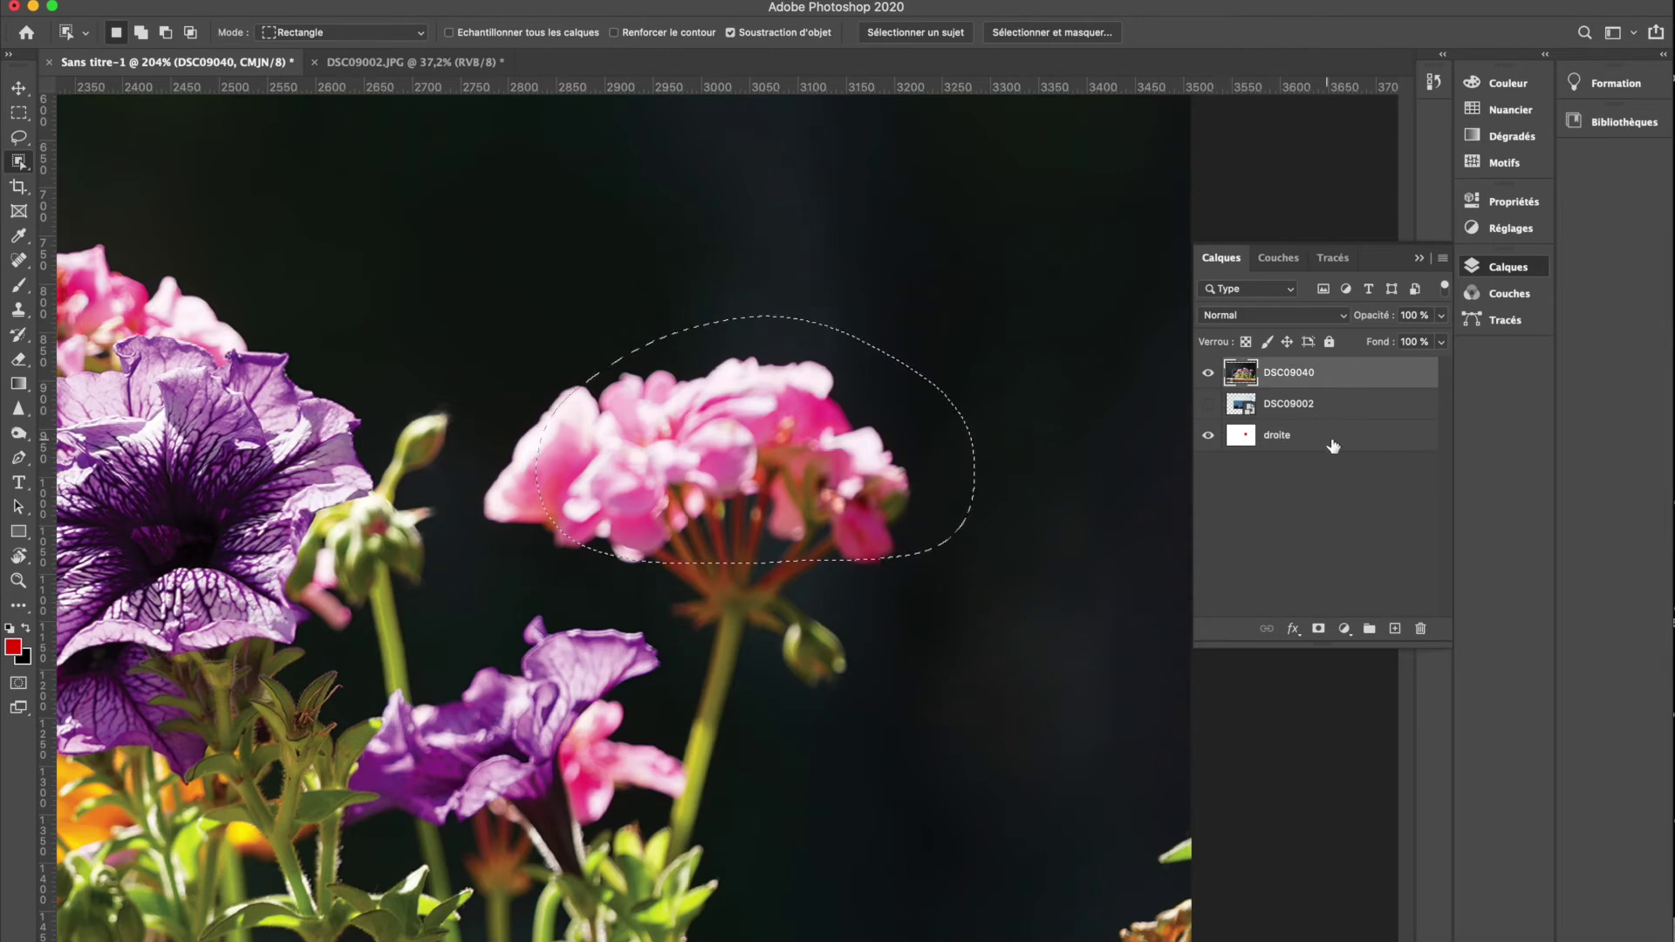
left_click(798, 388)
- Hide DSC09040, activate the droite layer, and try Object Selection on the empty white area beside the red rectangle
left_click(1308, 435)
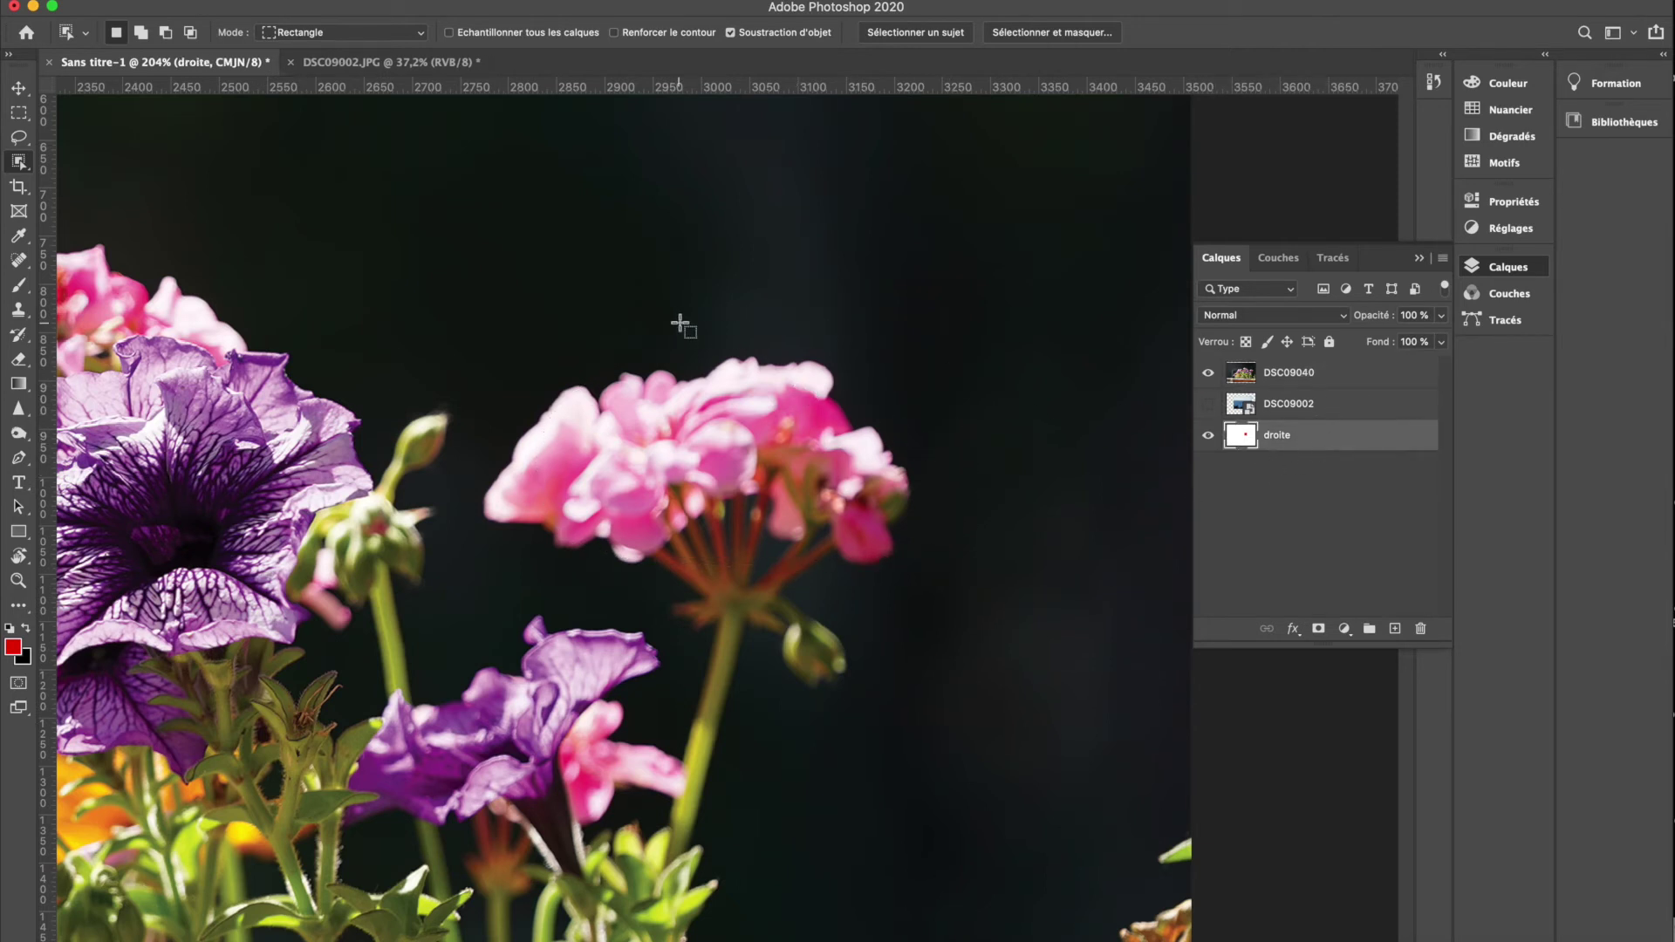
left_click(1208, 373)
left_click_drag(562, 351, 913, 611)
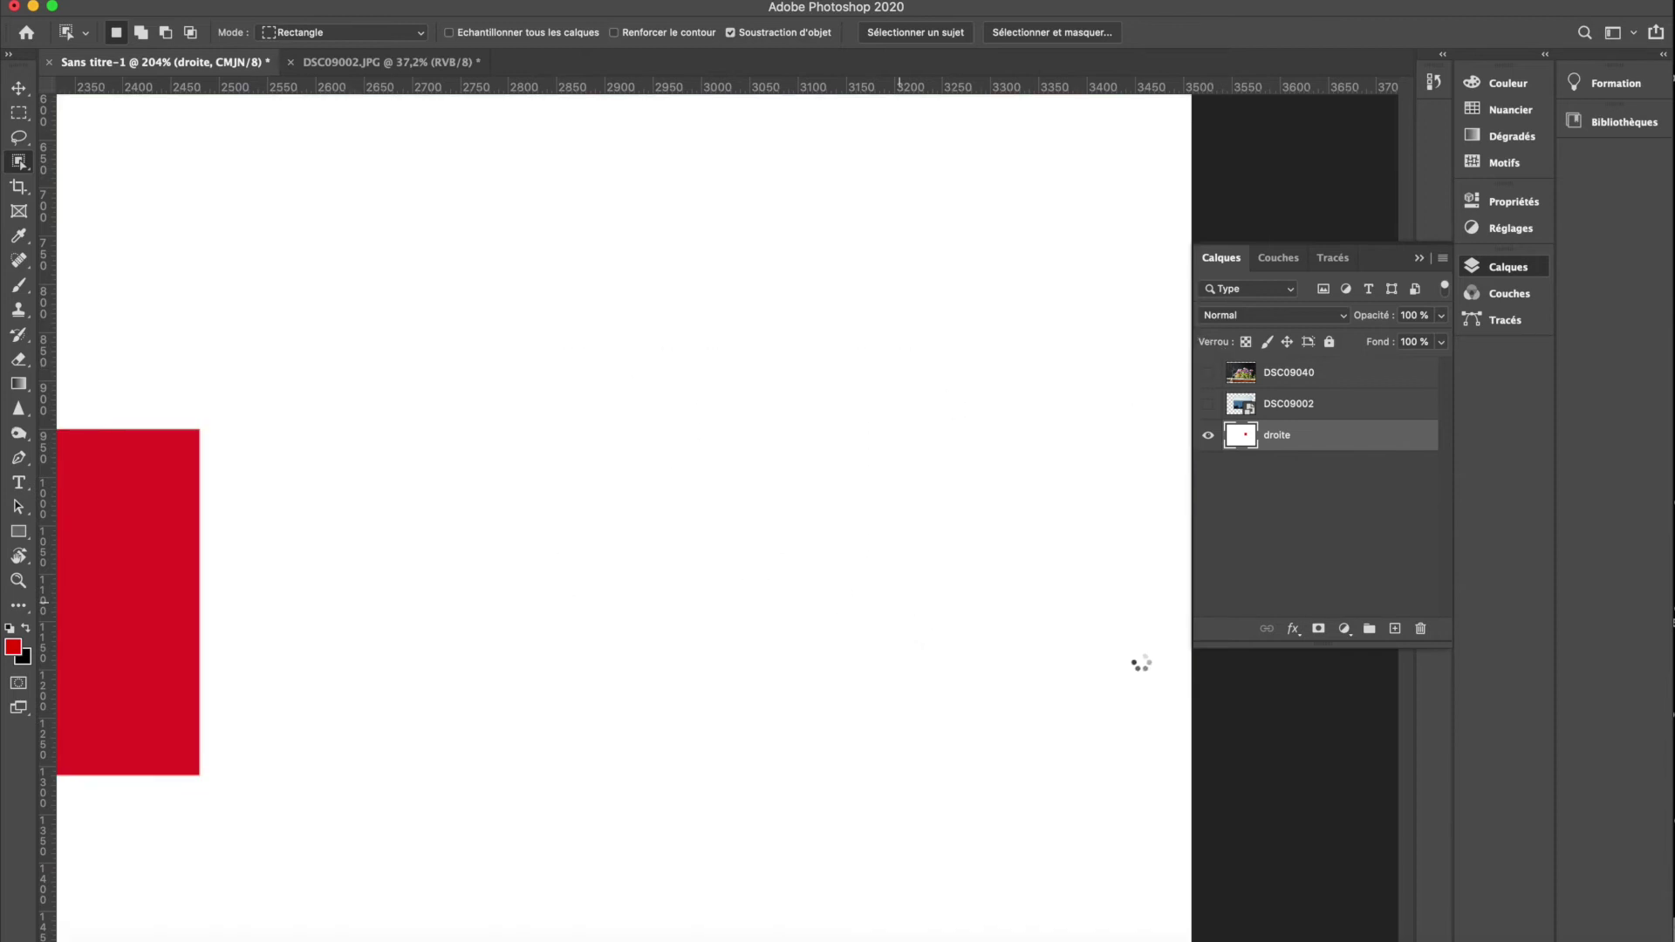
left_click(651, 486)
- Show the DSC09040 layer, hide the droite layer, and make DSC09040 the active layer
left_click(1208, 372)
left_click(1208, 435)
left_click(1322, 381)
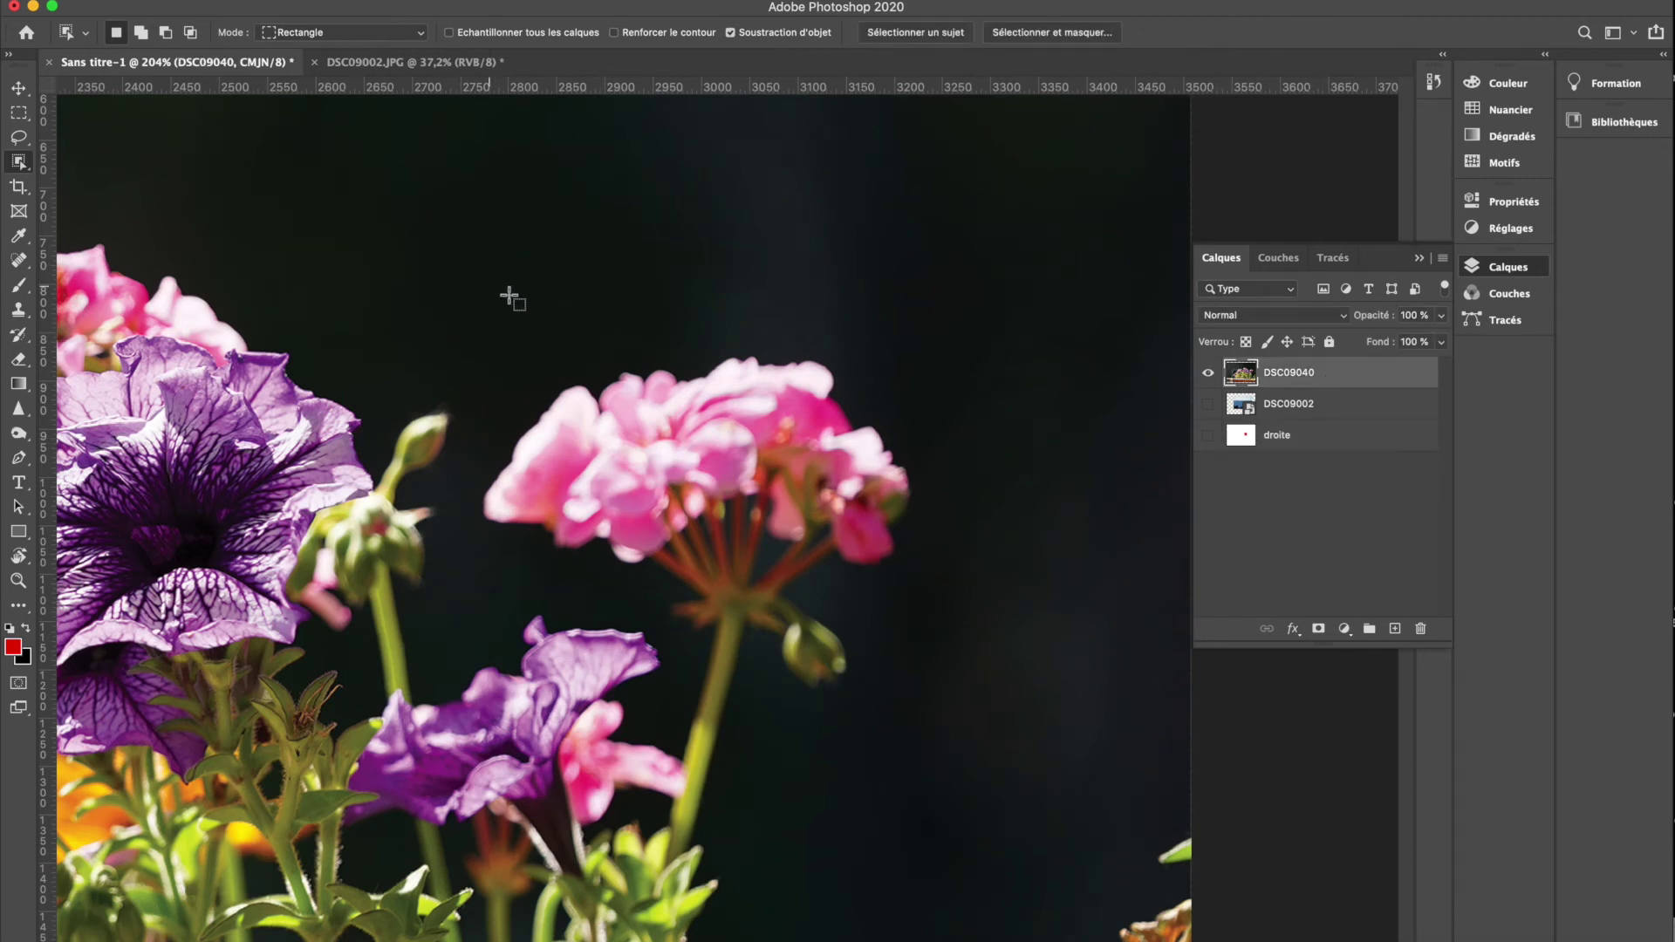
- Select the pink geranium on the DSC09040 layer with rectangular Object Selection and delete it
left_click(1363, 440)
left_click(1349, 377)
left_click_drag(474, 276, 958, 623)
key("Delete")
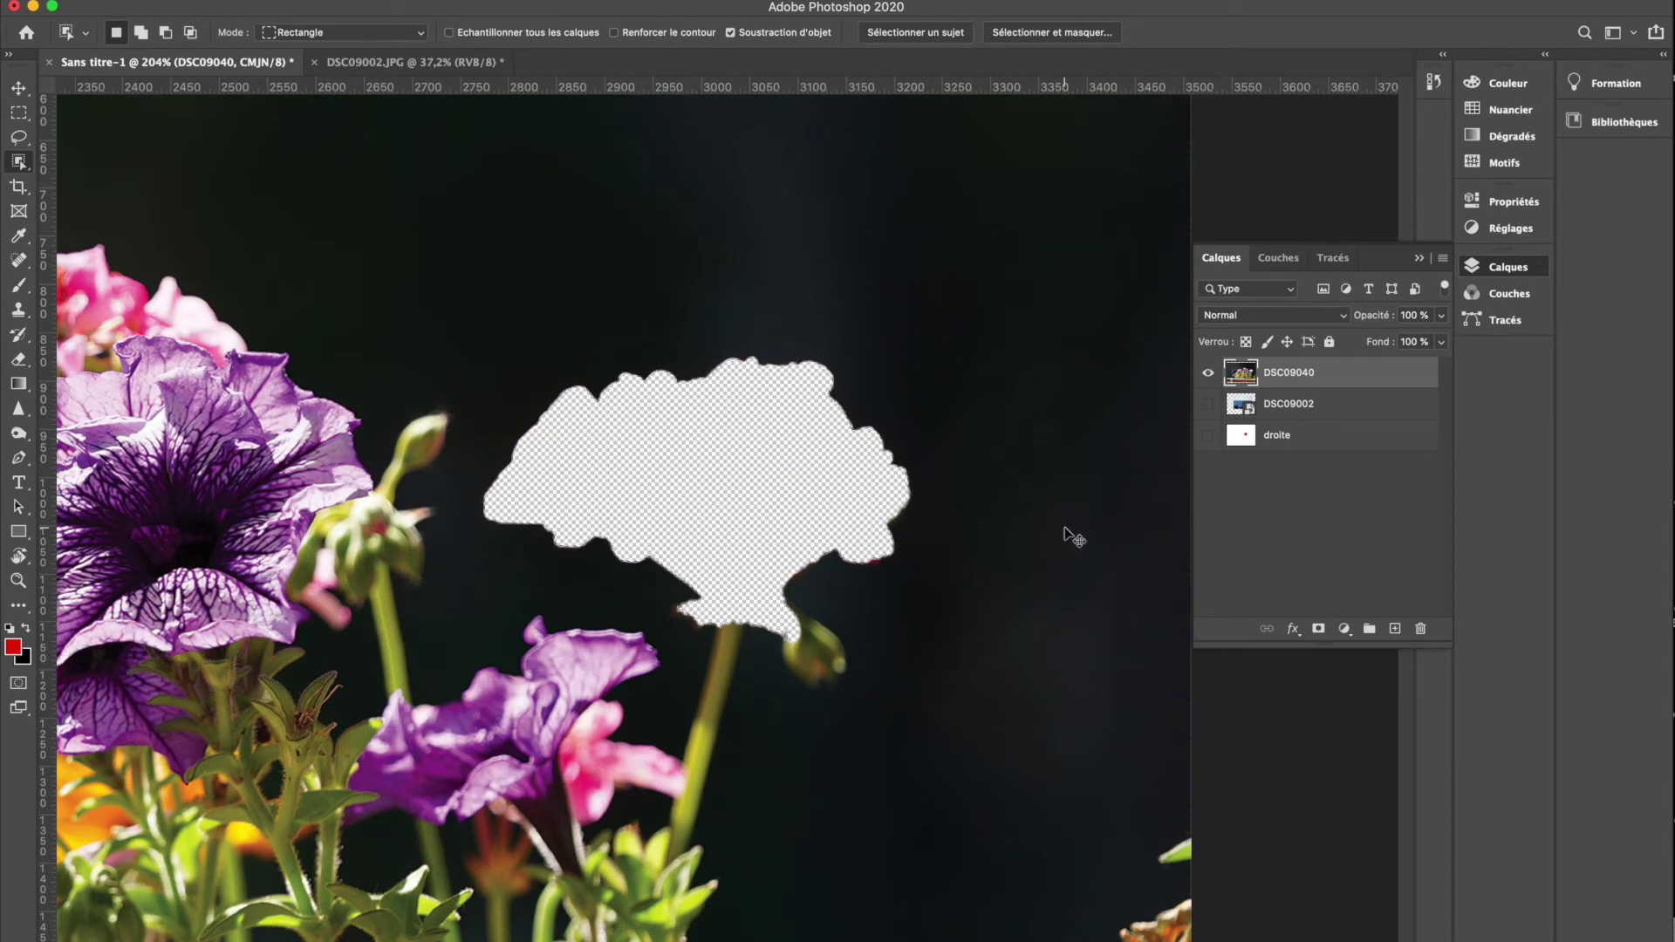
- Undo the geranium deletion, clear the selection, and switch to the DSC09002.JPG seascape
key("super+z")
left_click(1064, 528)
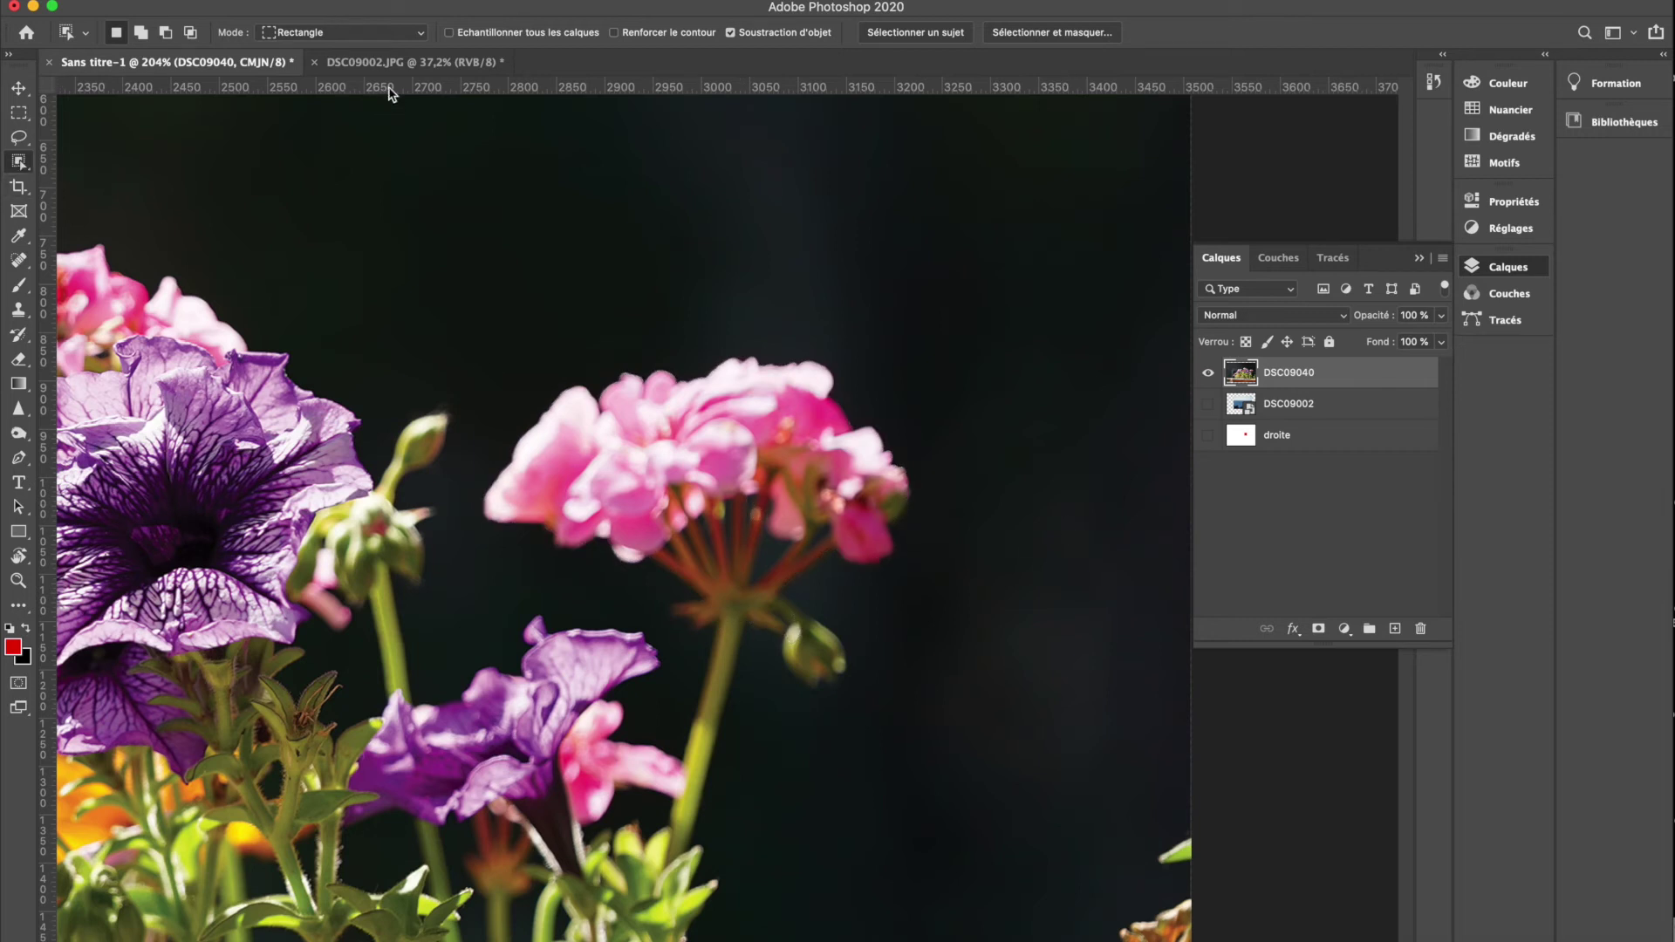
left_click(410, 62)
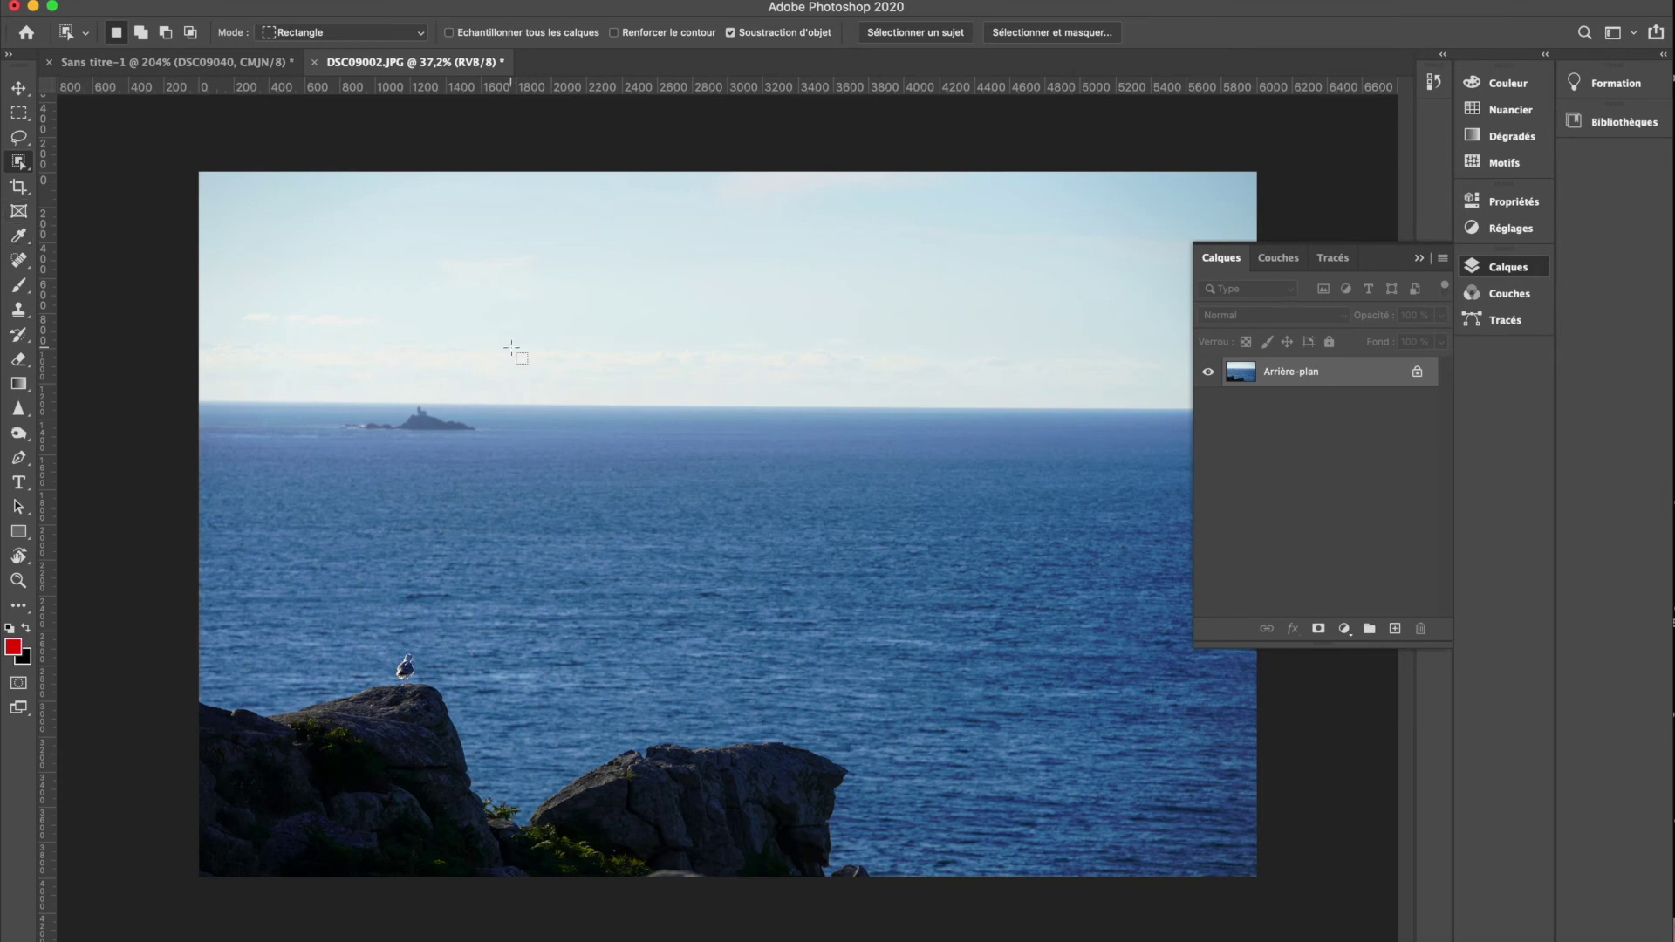
- Fit the seascape to the window and try cropping it around the seagull on the rock
key("super+0")
key("v")
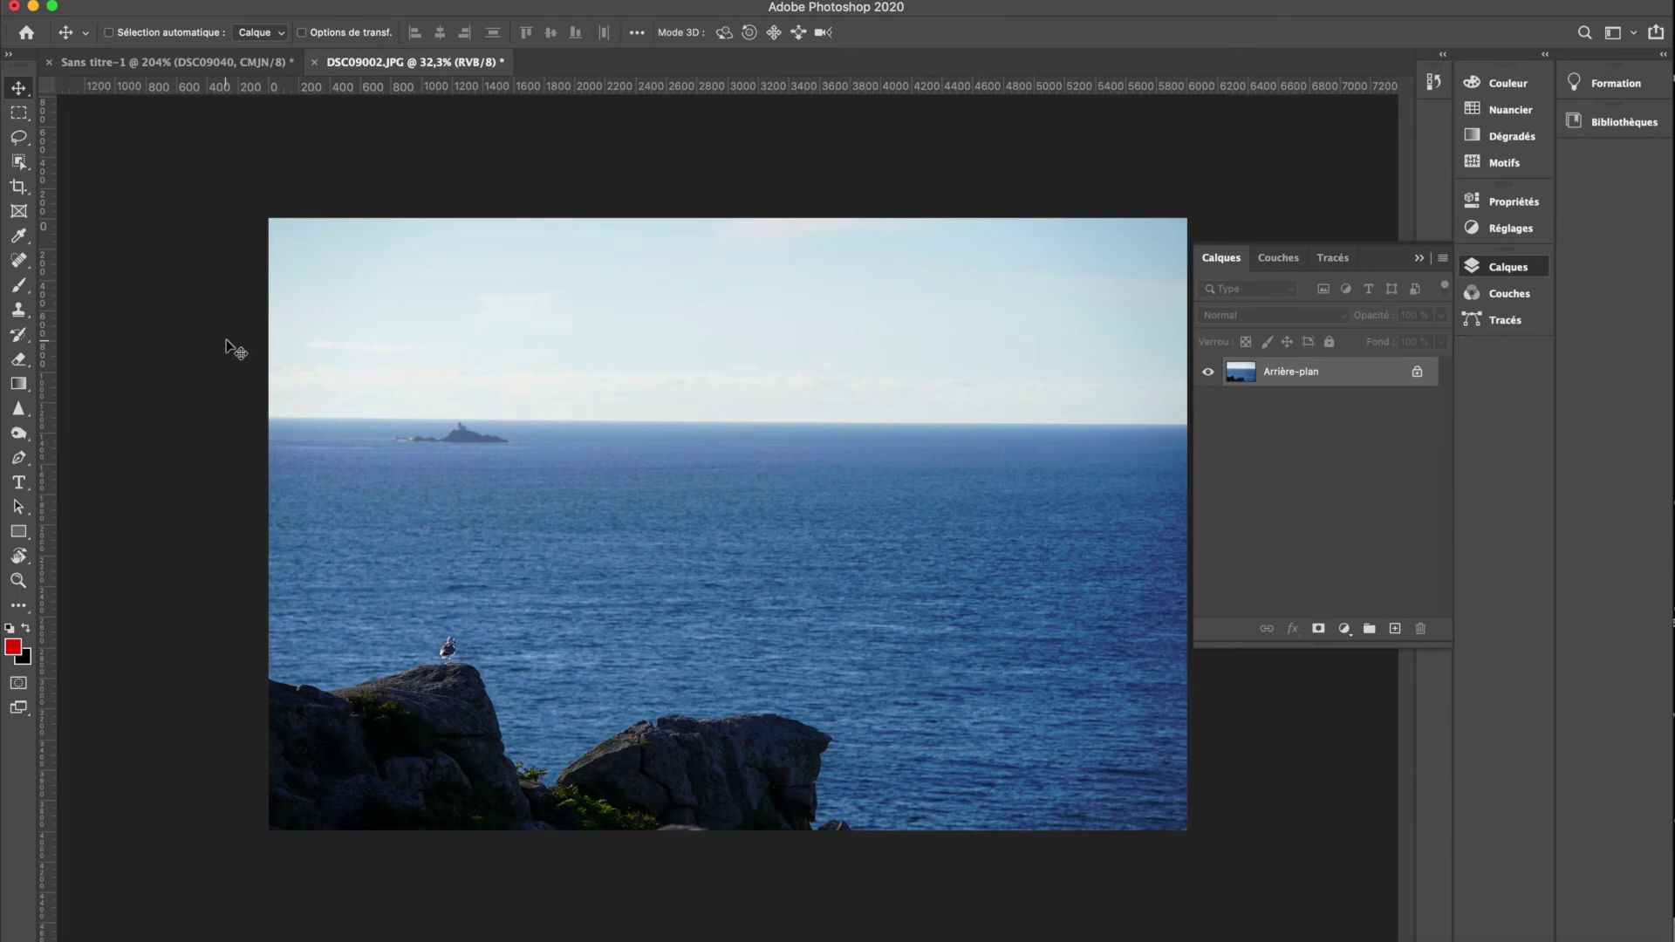
key("c")
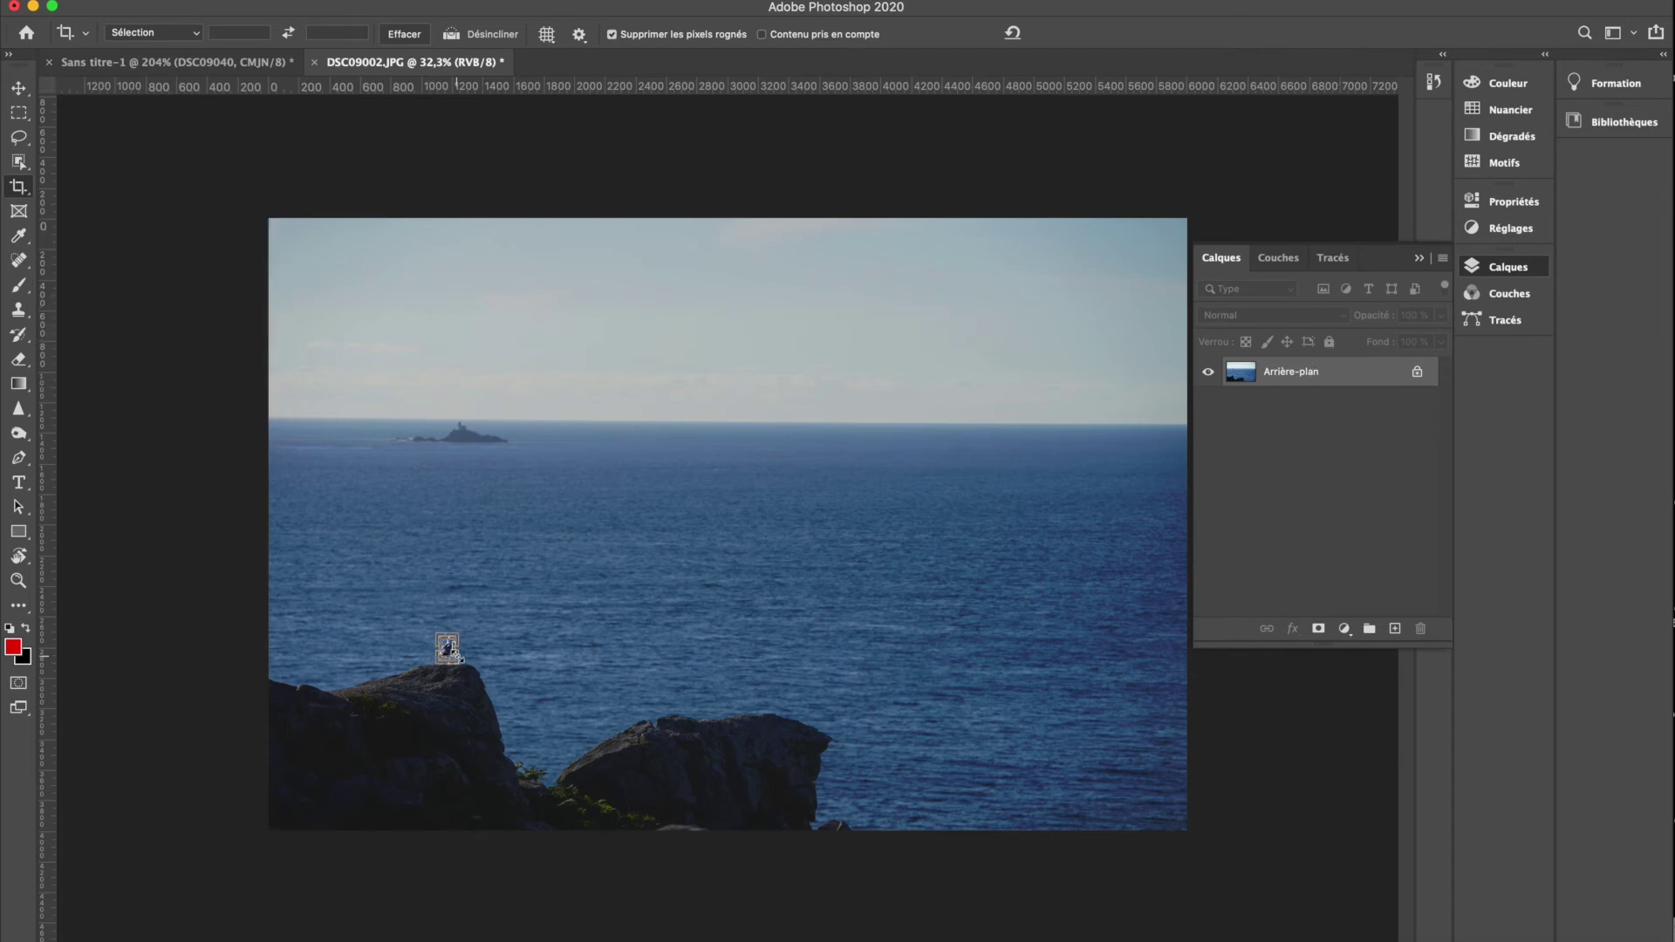
left_click(449, 647)
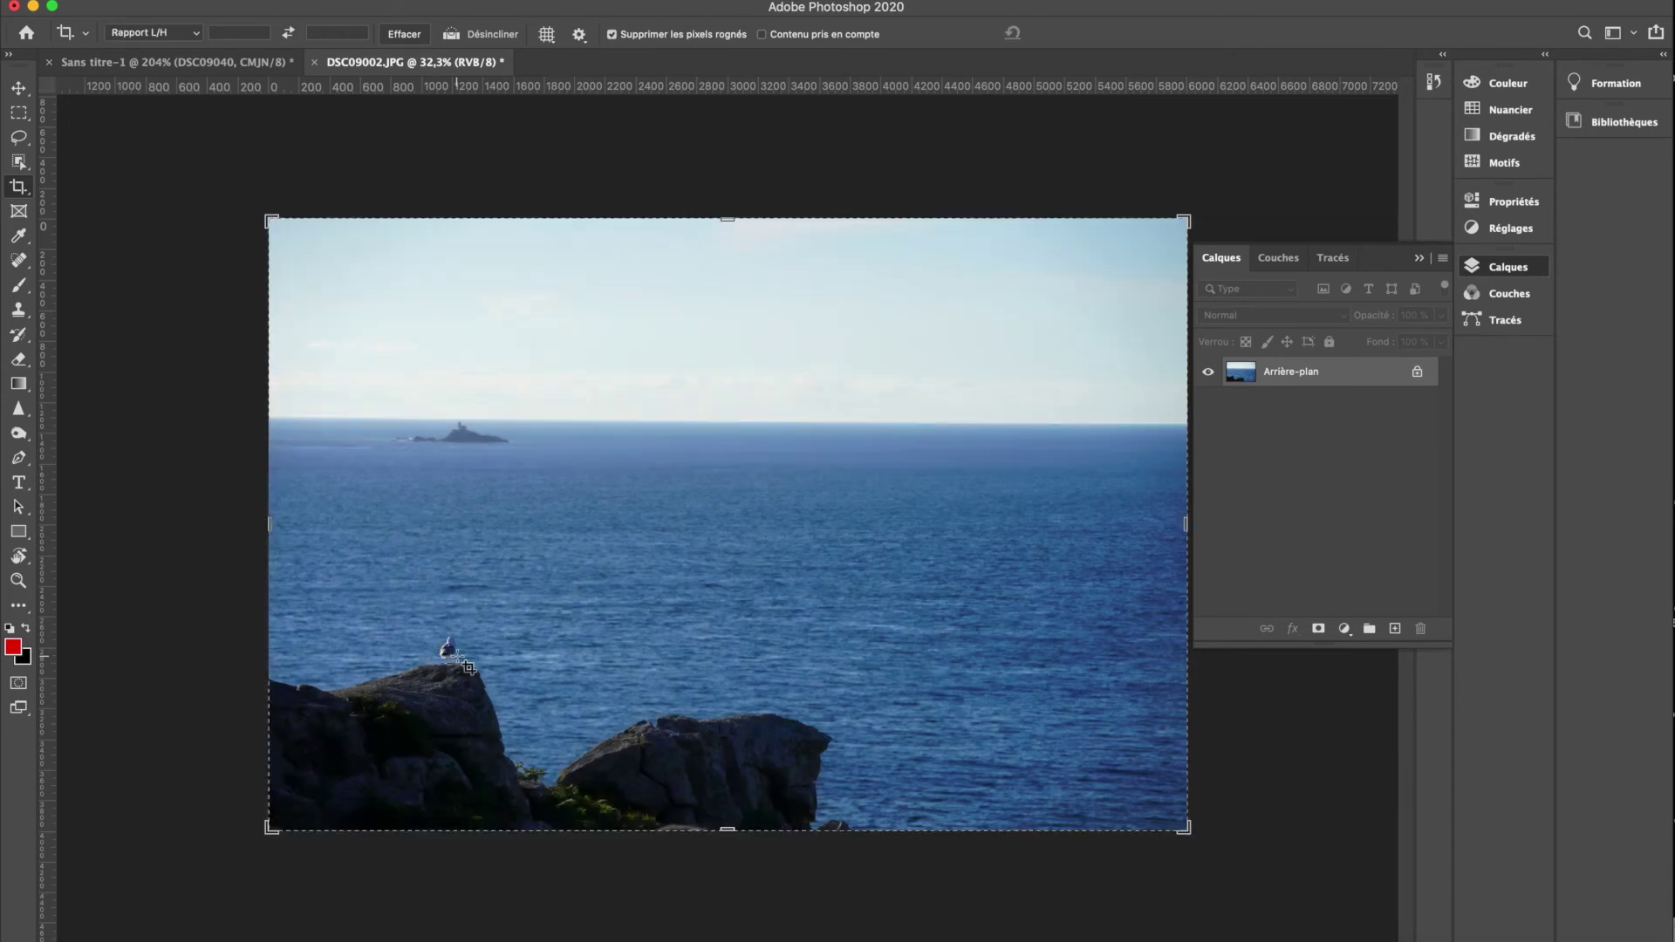
key("Return")
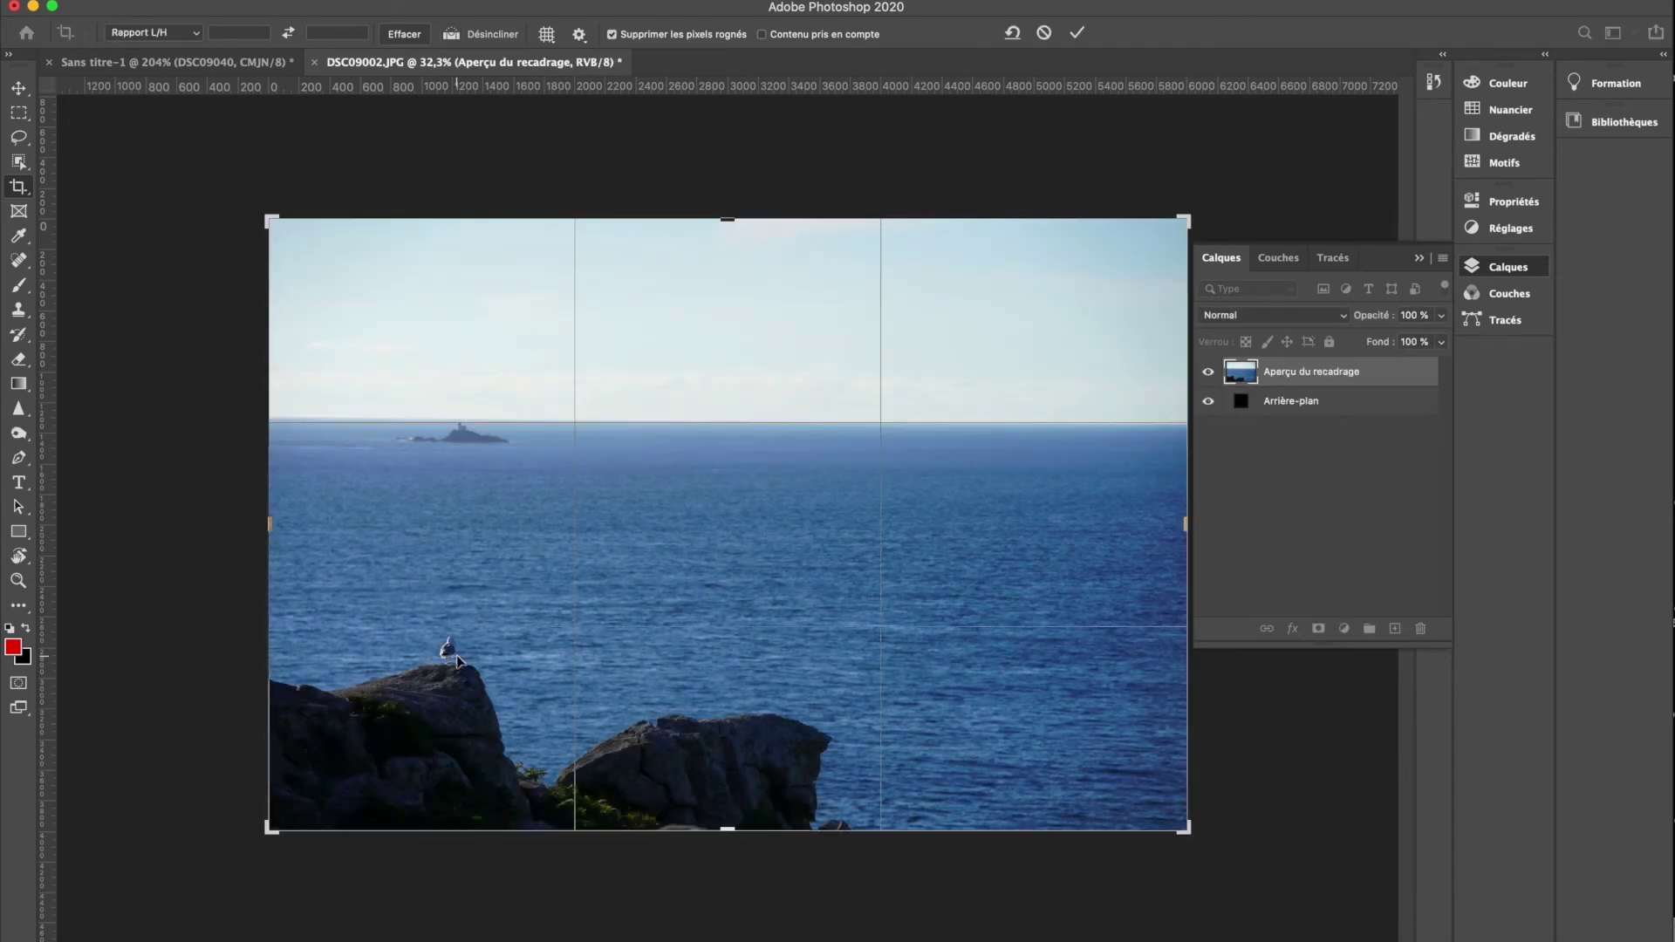
key("v")
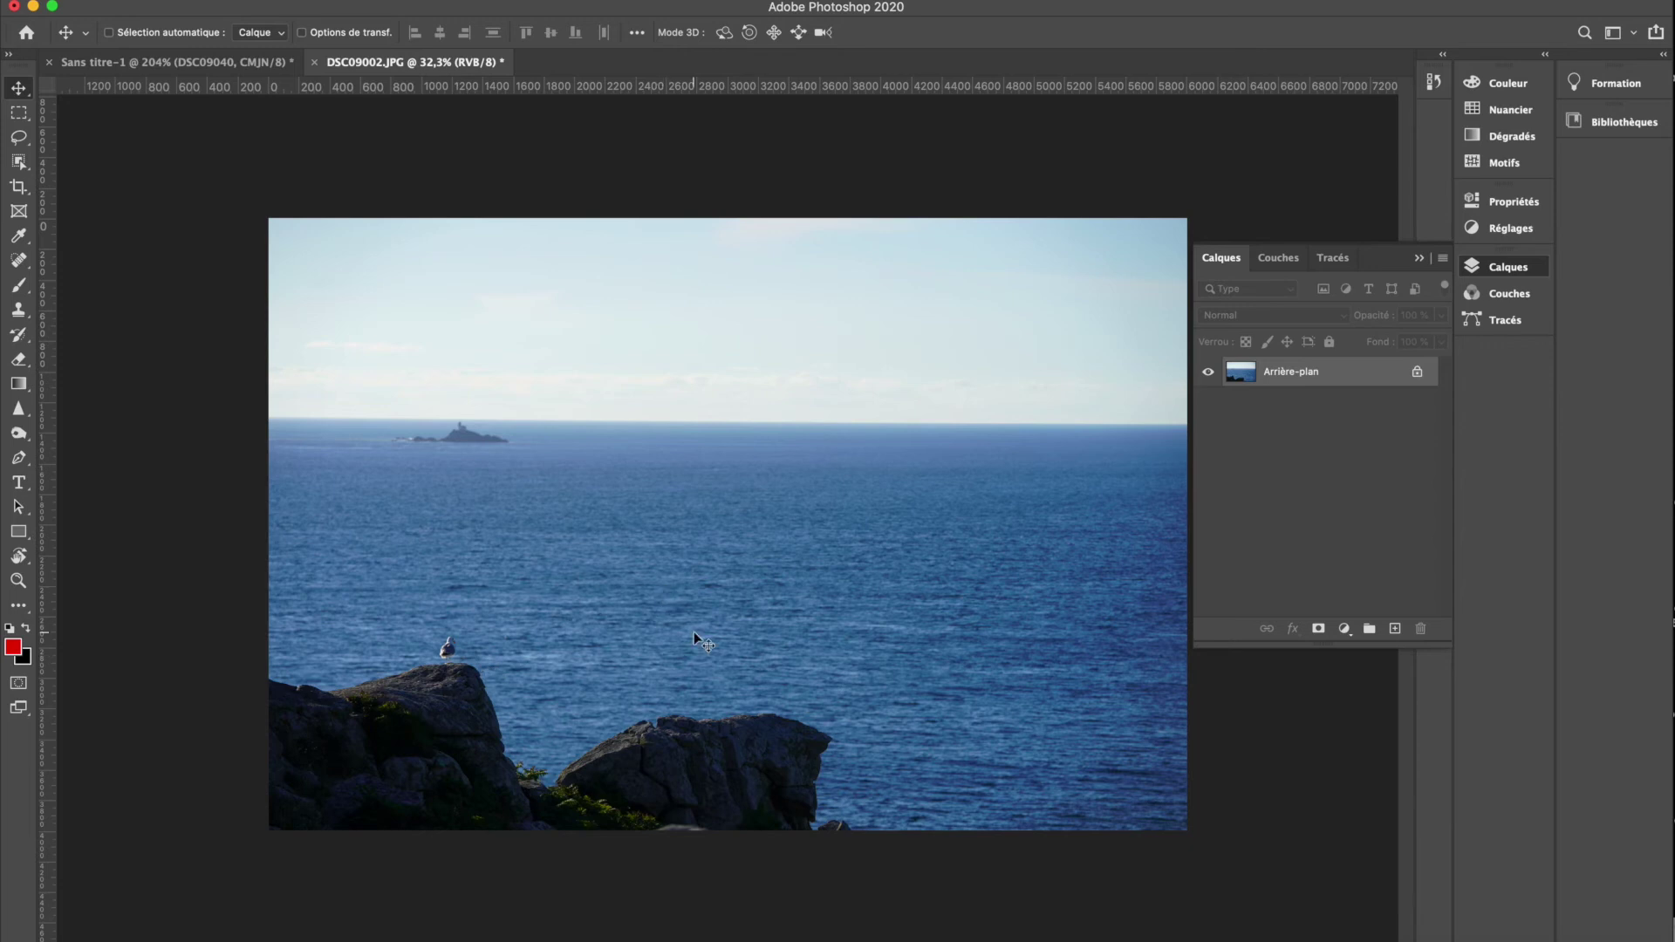
- Crop the seascape inward from its lower-left corner, keeping only open sky and sea
key("c")
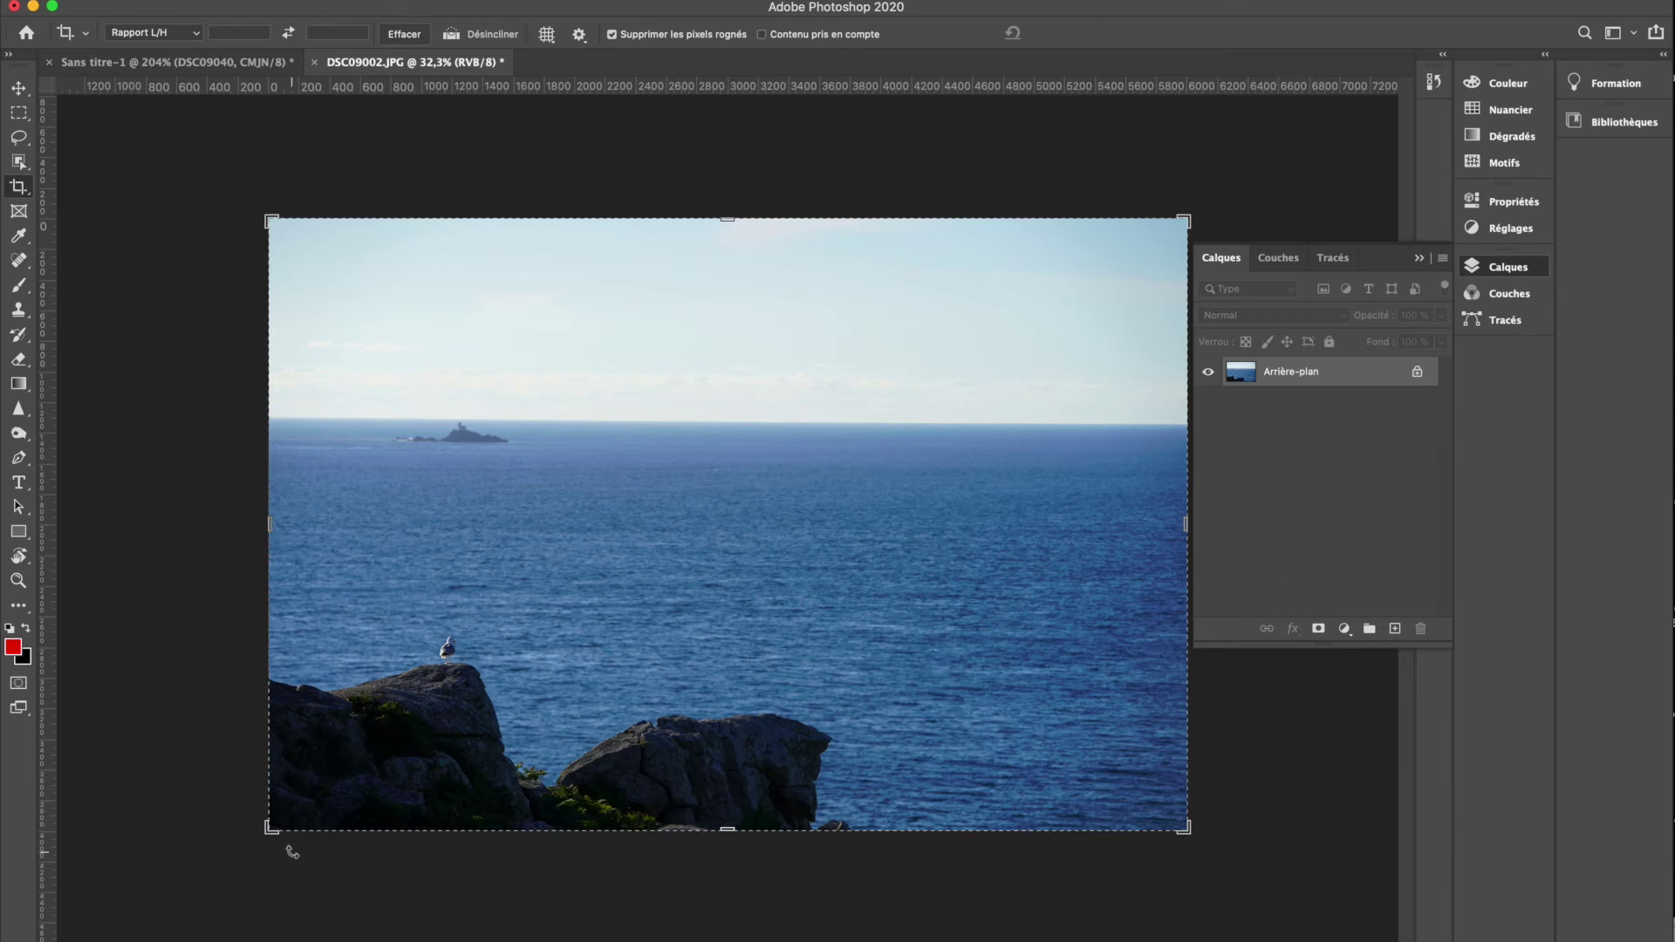
left_click_drag(270, 827, 504, 695)
key("Return")
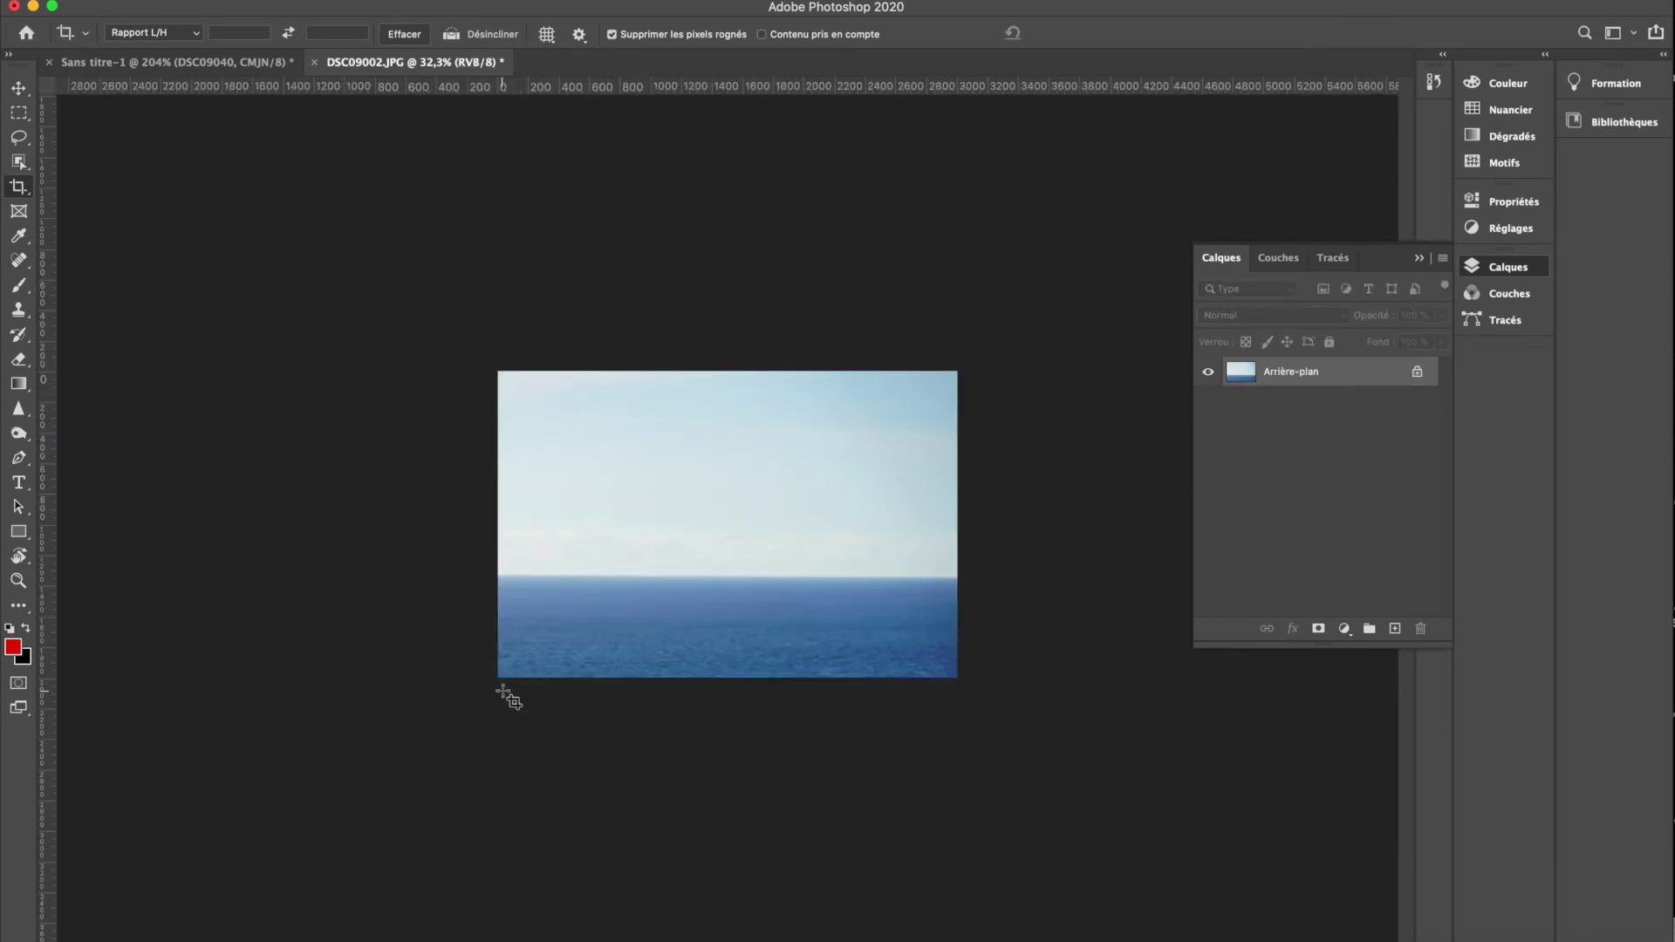
key("v")
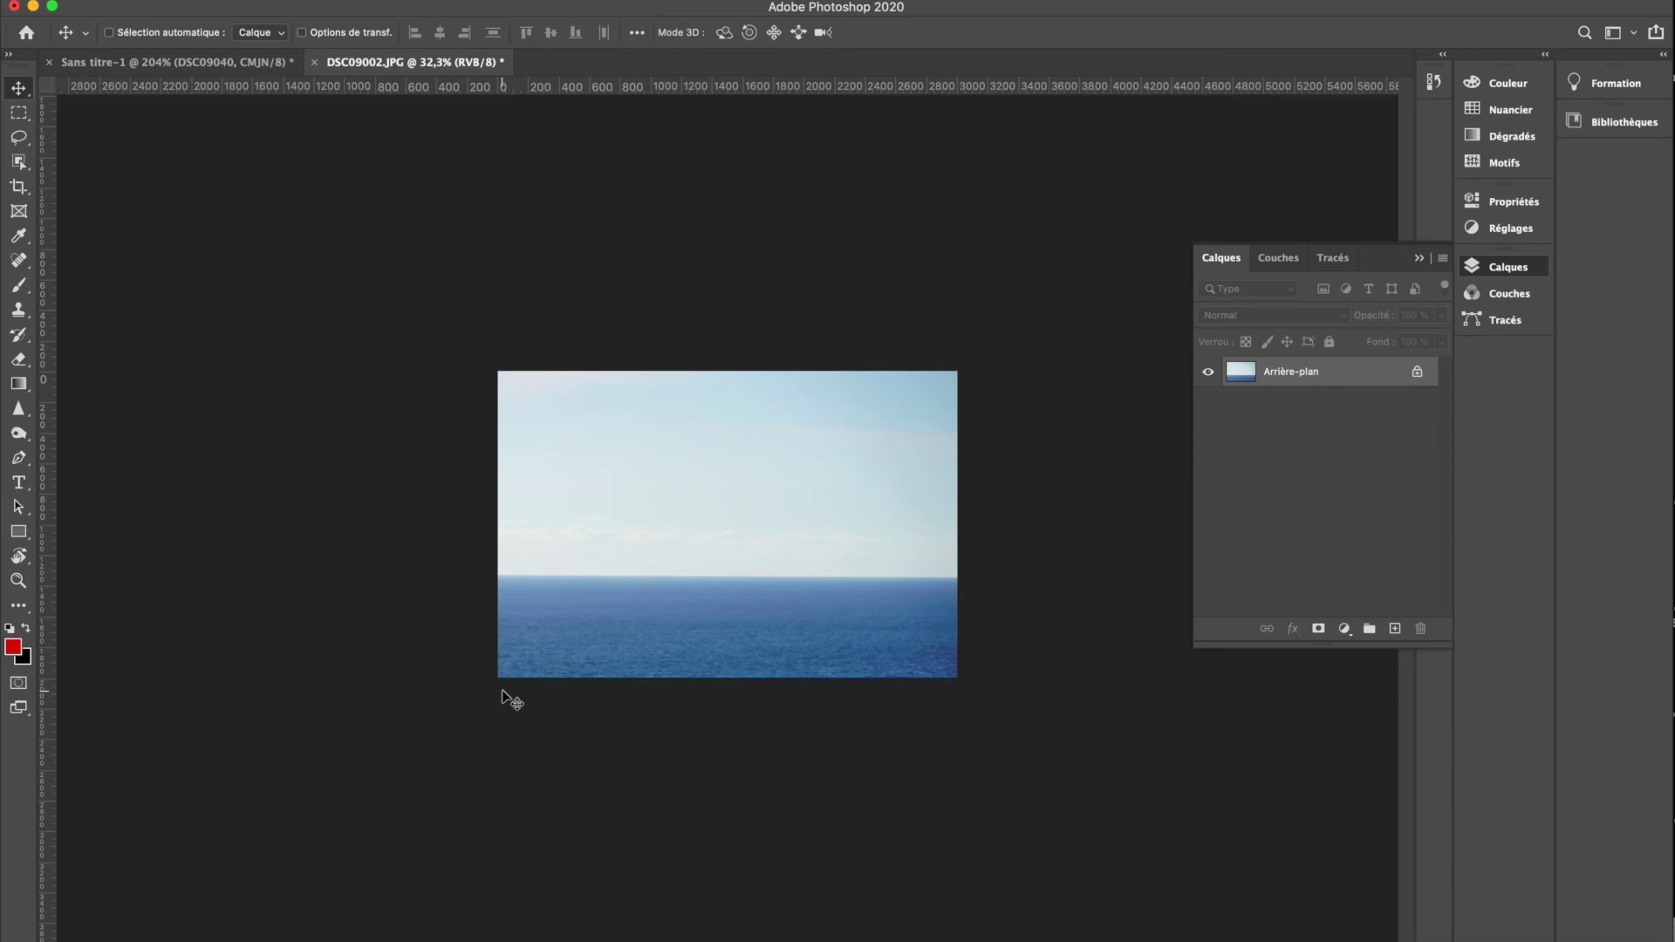
- Extend the cropped canvas beyond its lower-left corner to about 4355 × 3091 px, and undo the crops
key("c")
left_click_drag(500, 680, 398, 761)
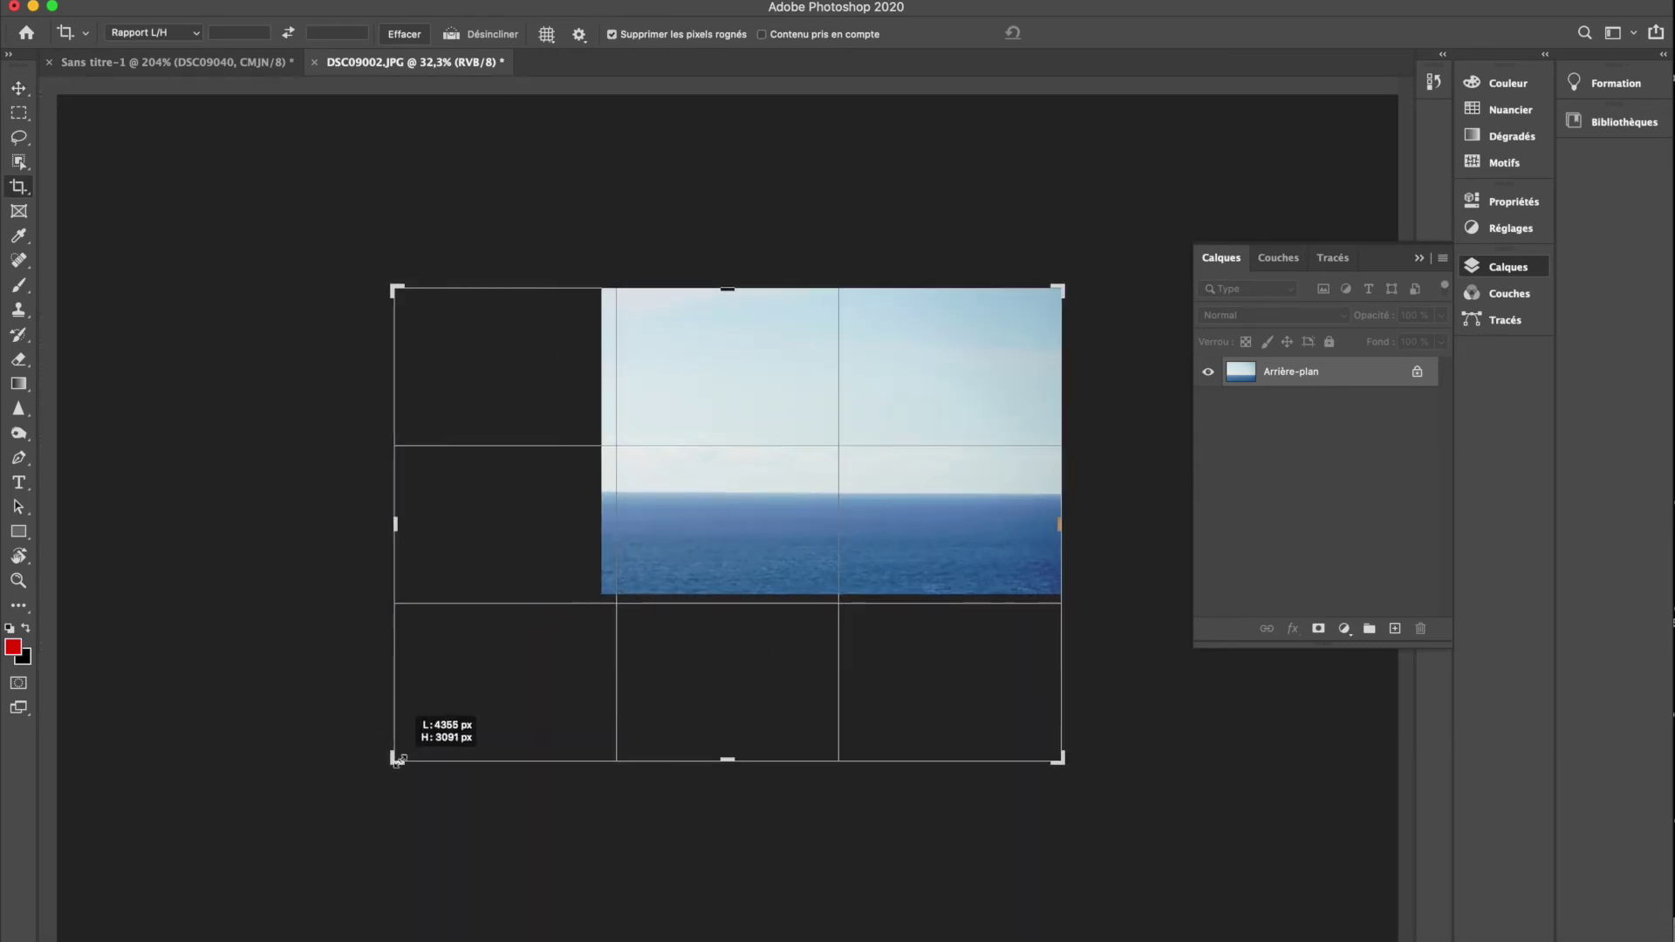
key("Return")
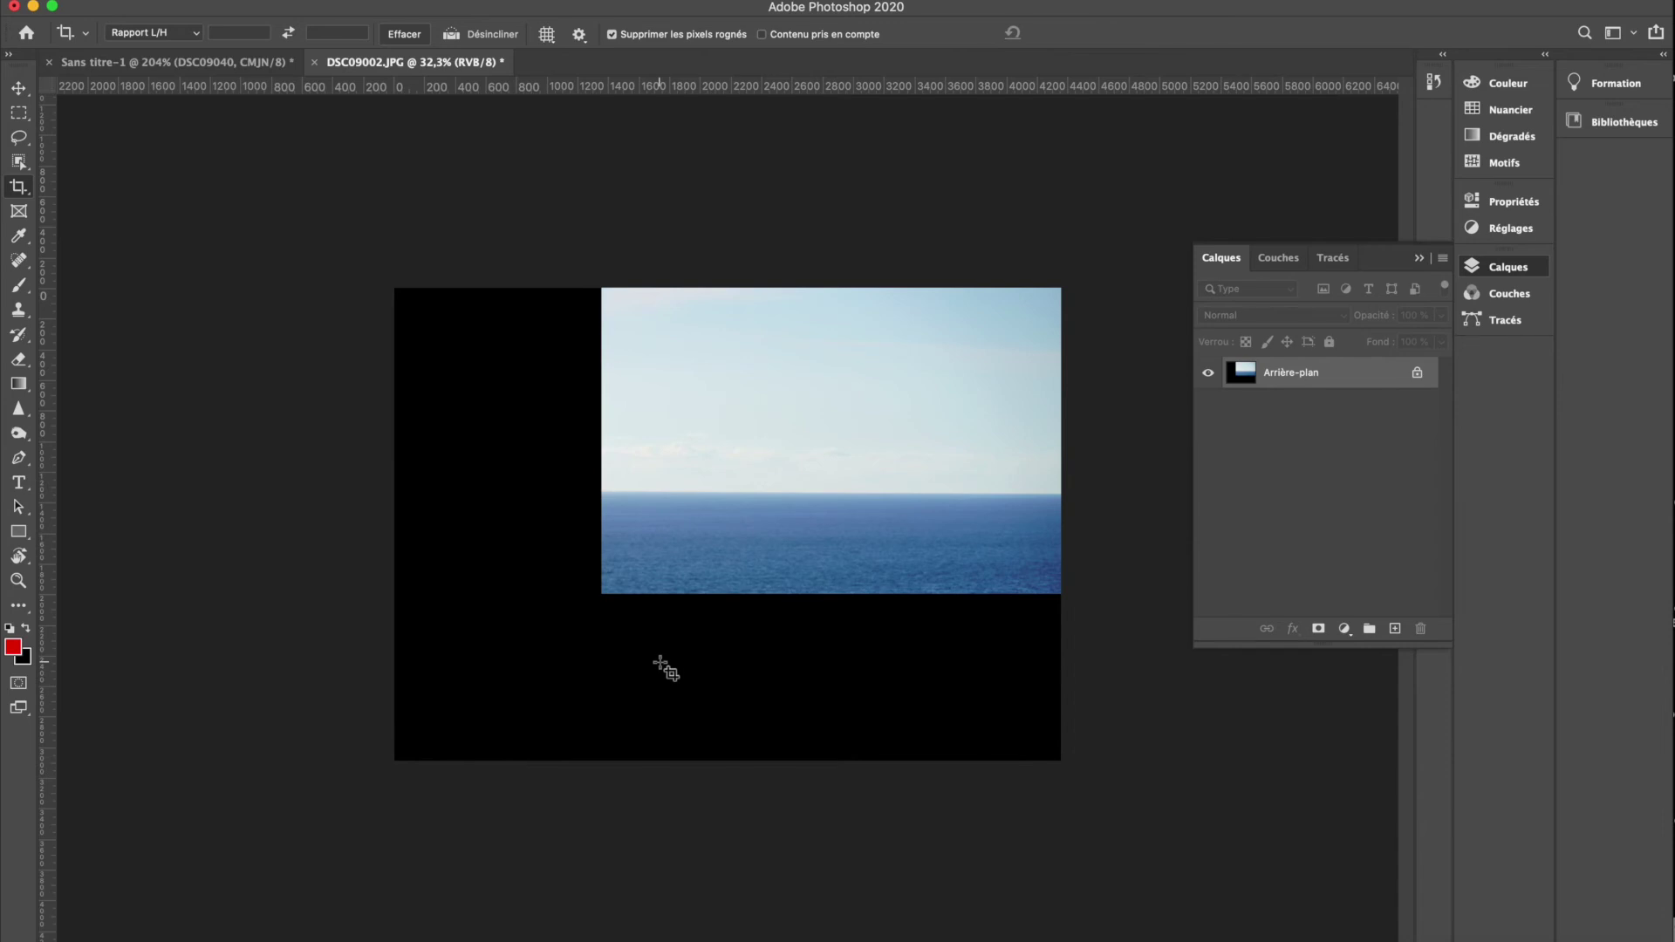
key("super+z")
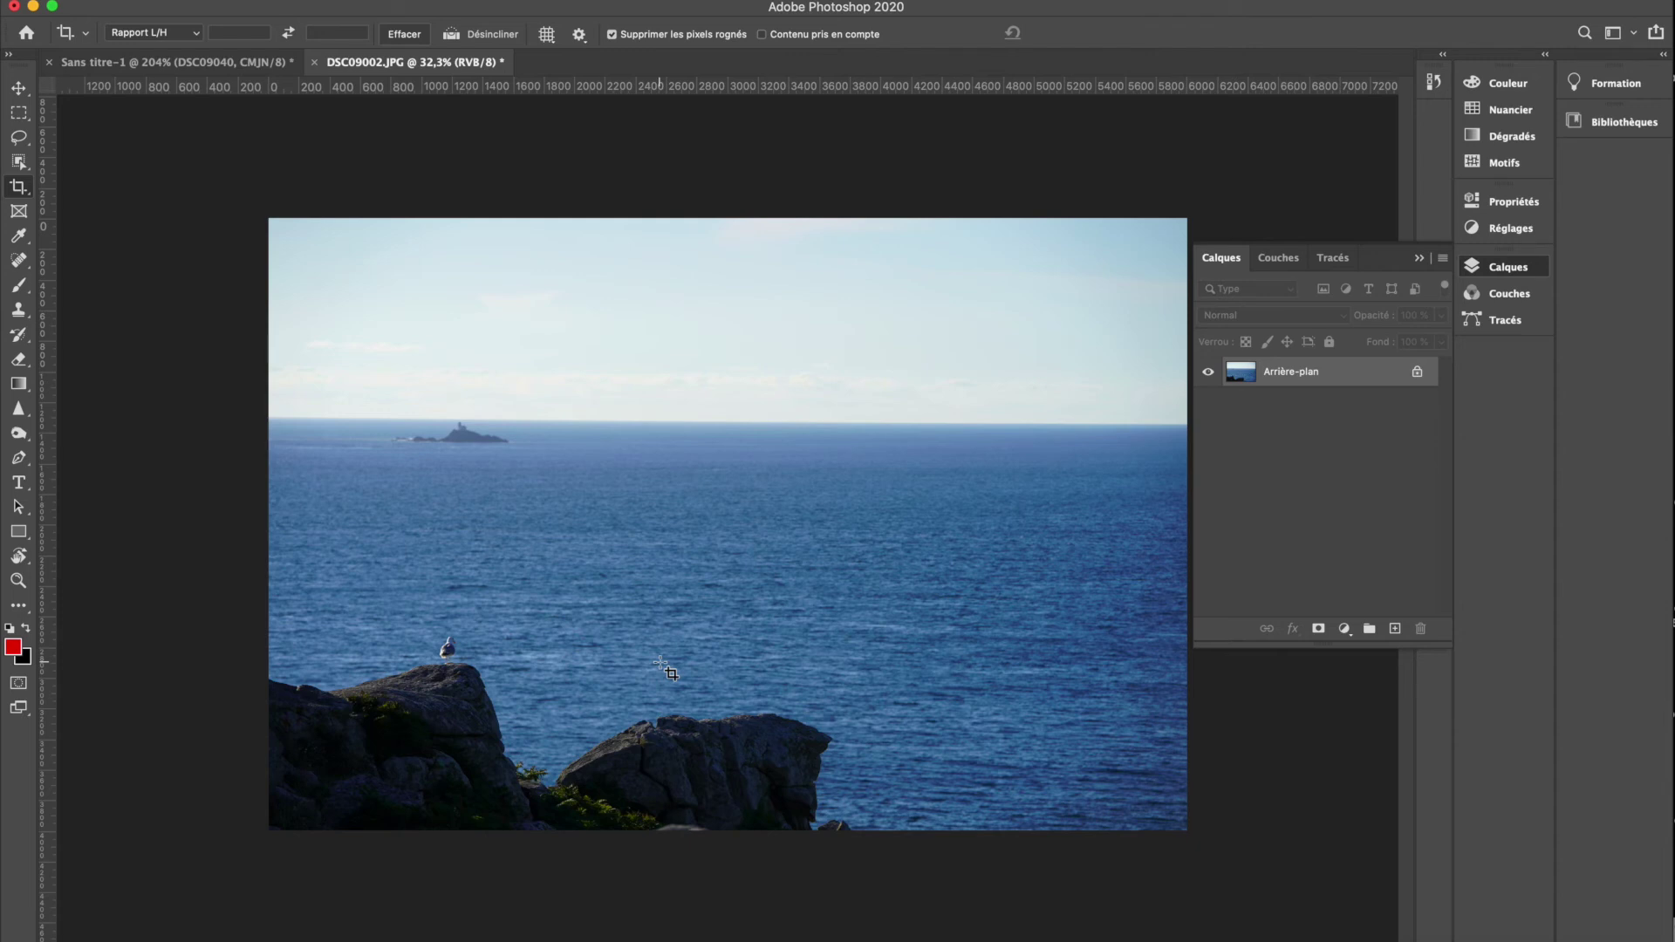
- Rotate the seascape counterclockwise within the crop frame and apply the tilted crop
key("v")
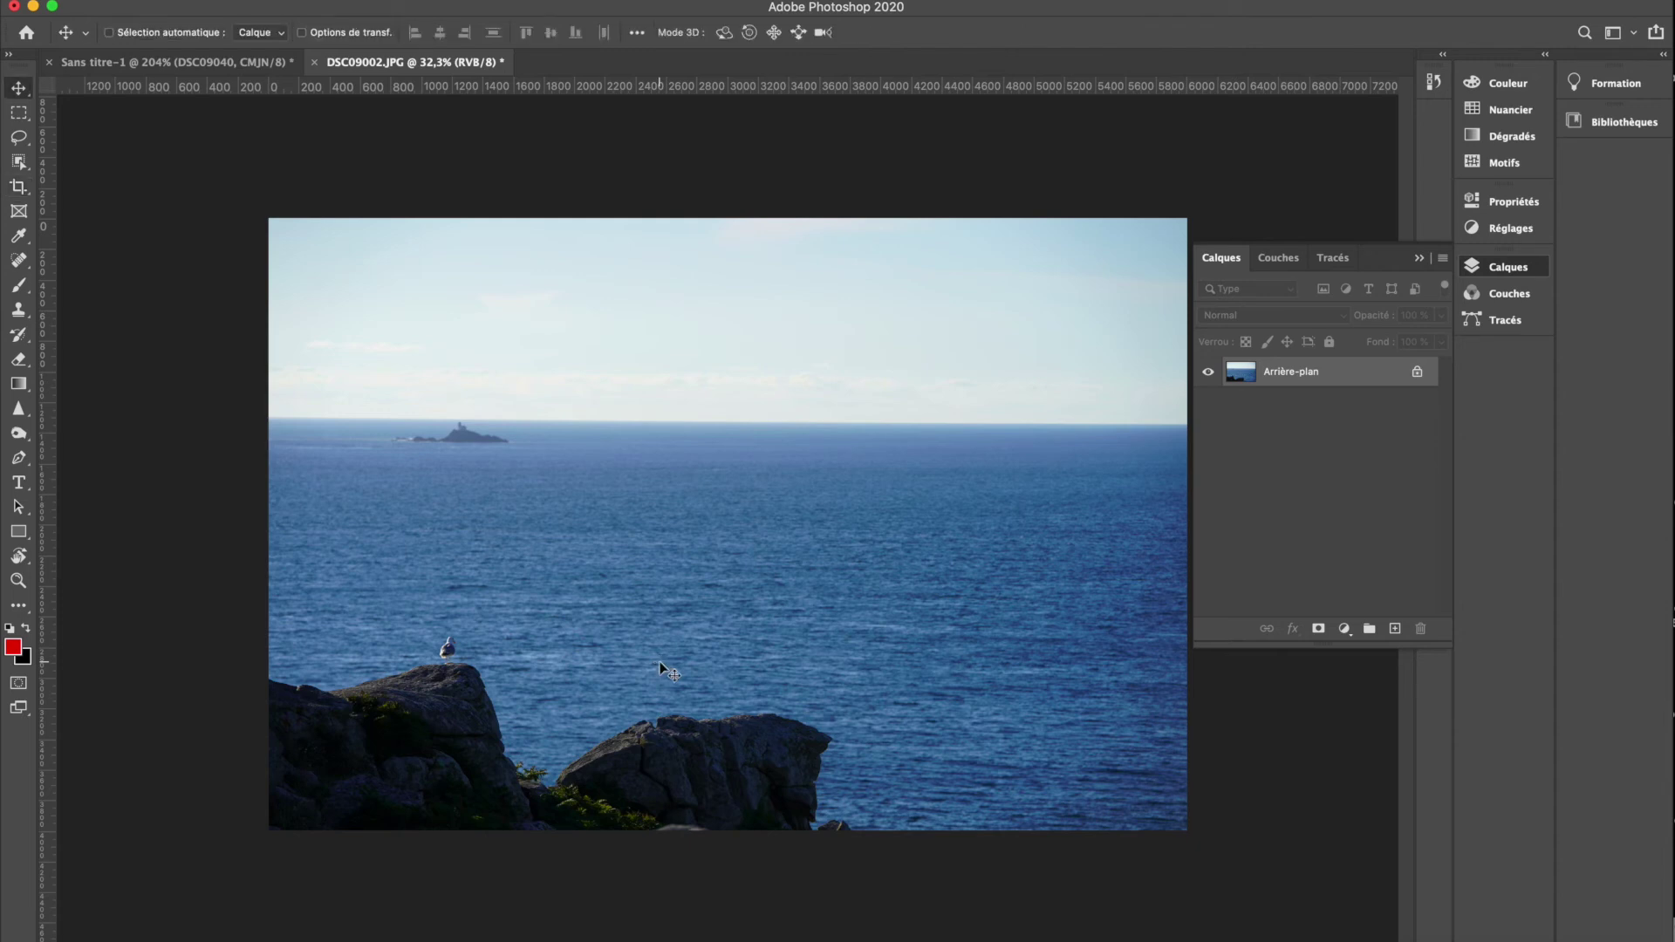
key("c")
left_click(268, 831)
mouse_move(267, 830)
left_mouse_down()
mouse_move(358, 743)
mouse_move(363, 635)
mouse_move(360, 678)
mouse_move(210, 846)
mouse_move(262, 797)
mouse_move(284, 822)
mouse_move(267, 832)
left_mouse_up()
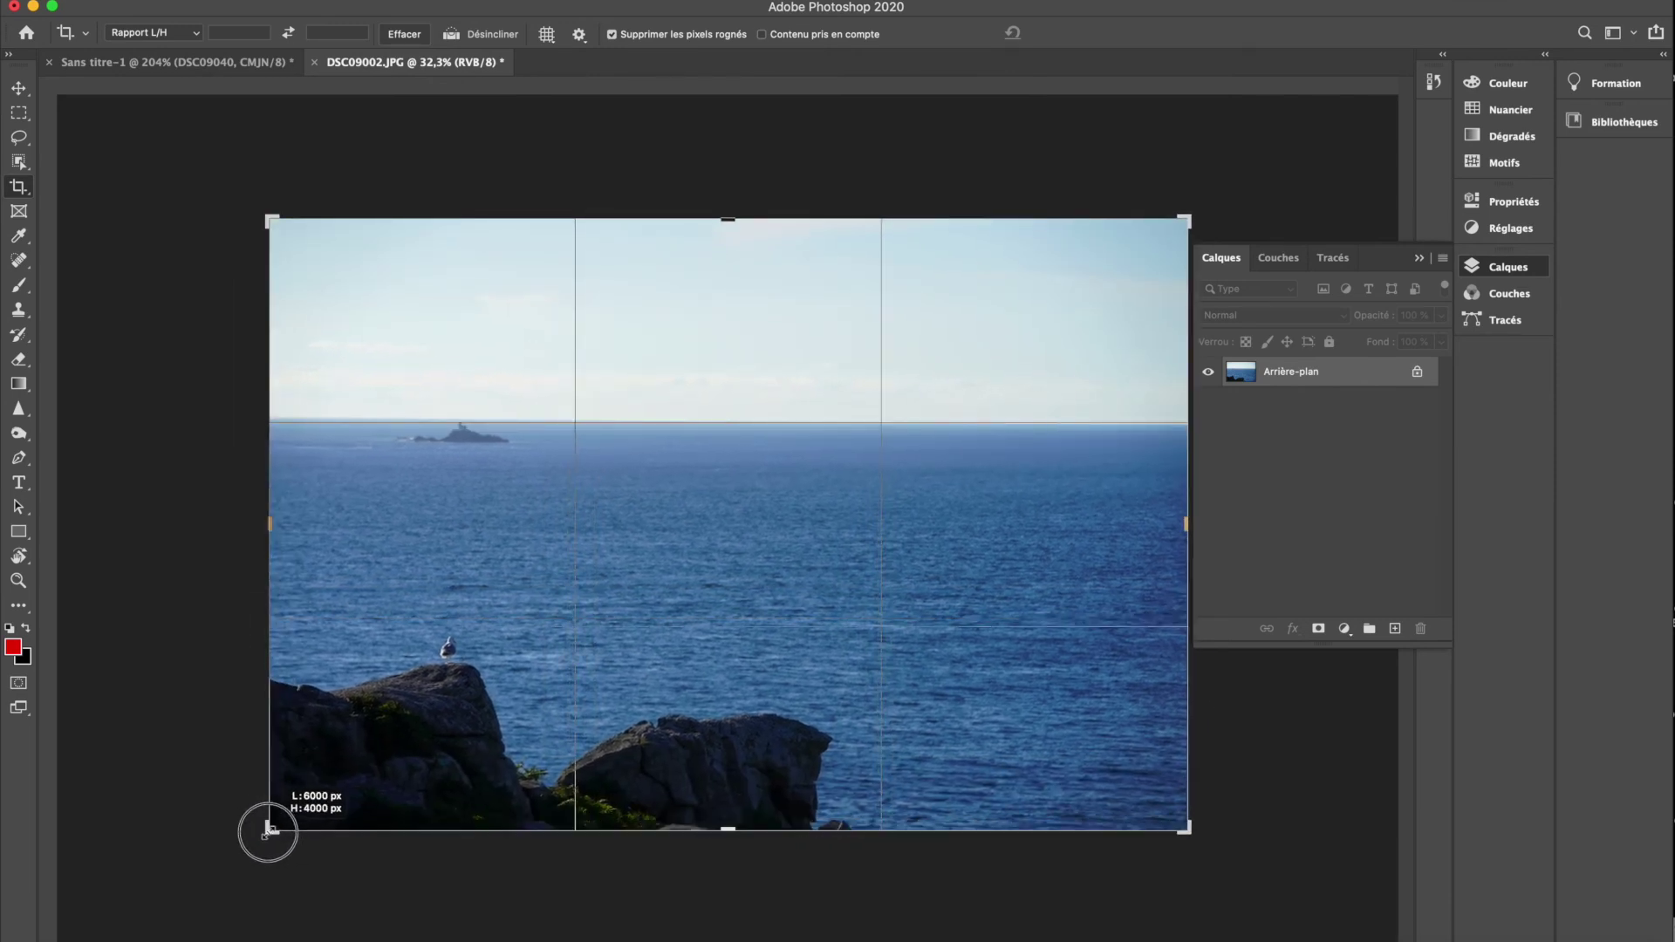
left_click_drag(268, 832, 265, 834)
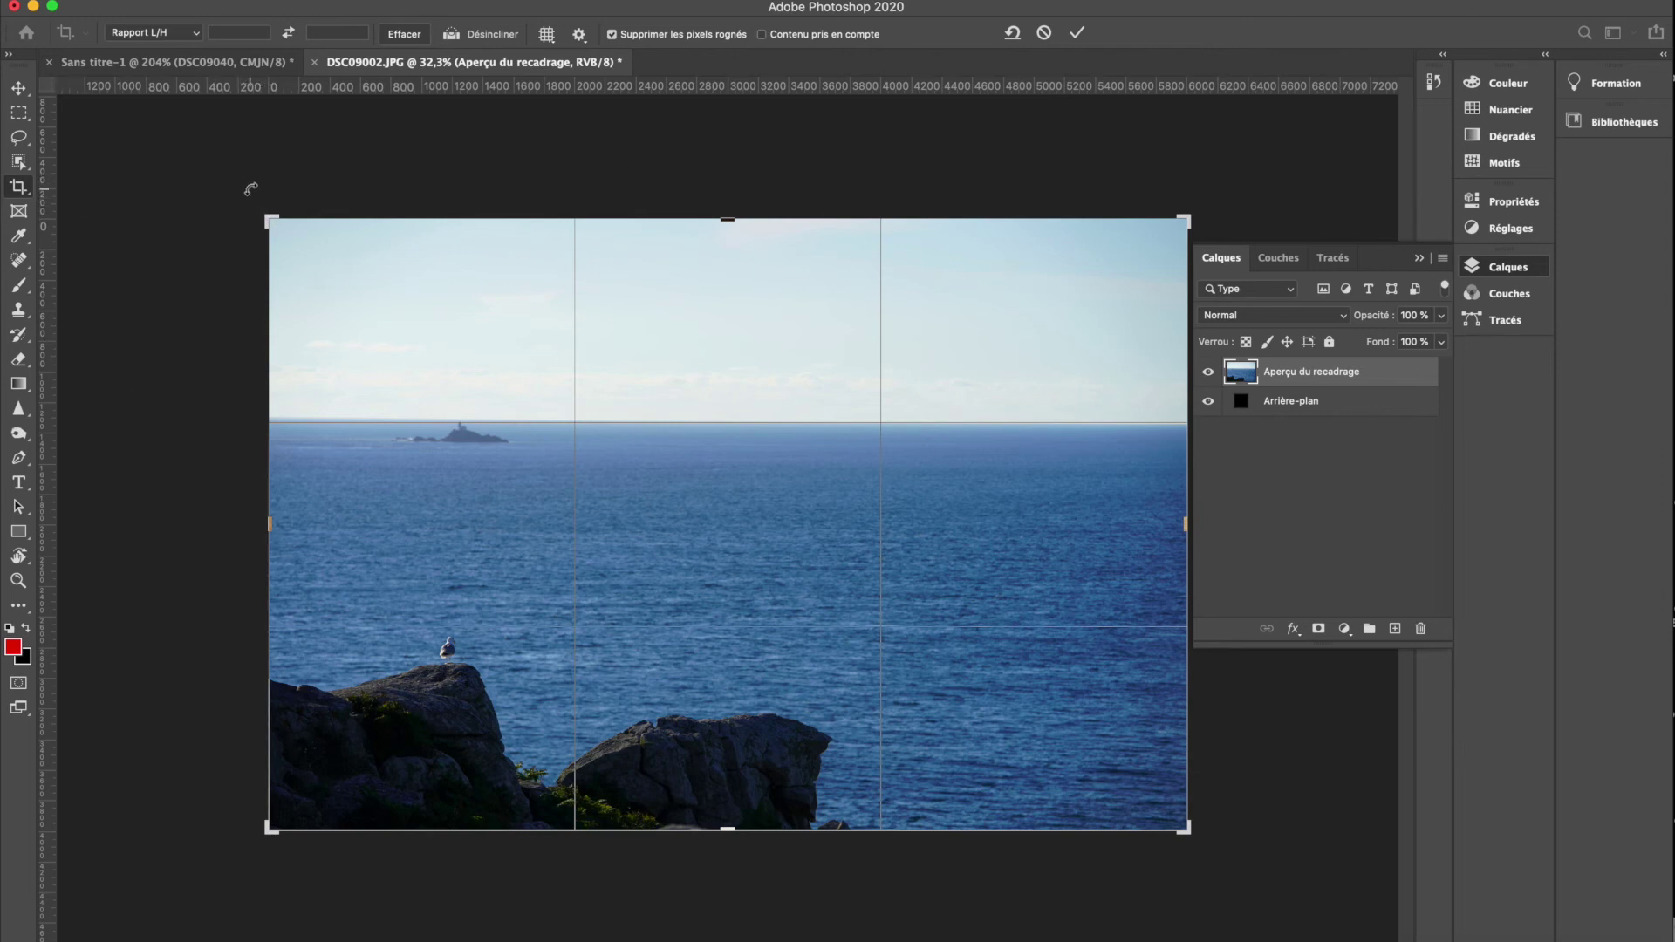
left_click_drag(250, 189, 269, 598)
left_click_drag(334, 689, 419, 353)
key("super+r")
key("Return")
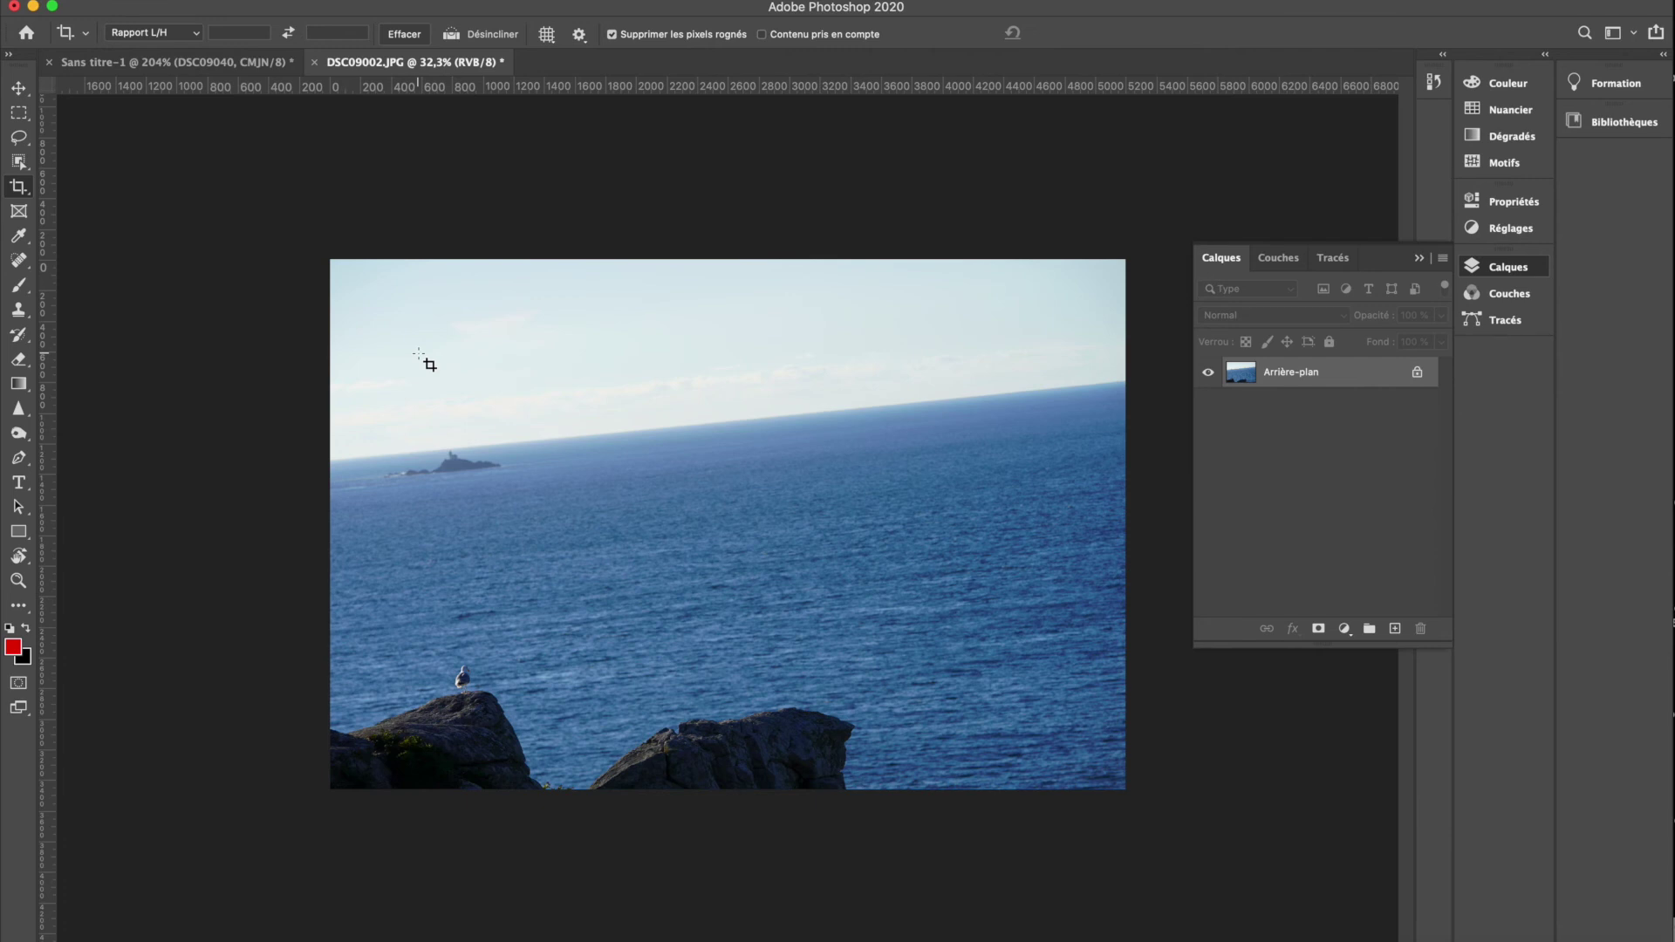
- Rotate the tilted seascape back within the crop frame until the horizon is level, and apply the crop
key("v")
key("c")
left_click_drag(310, 237, 358, 209)
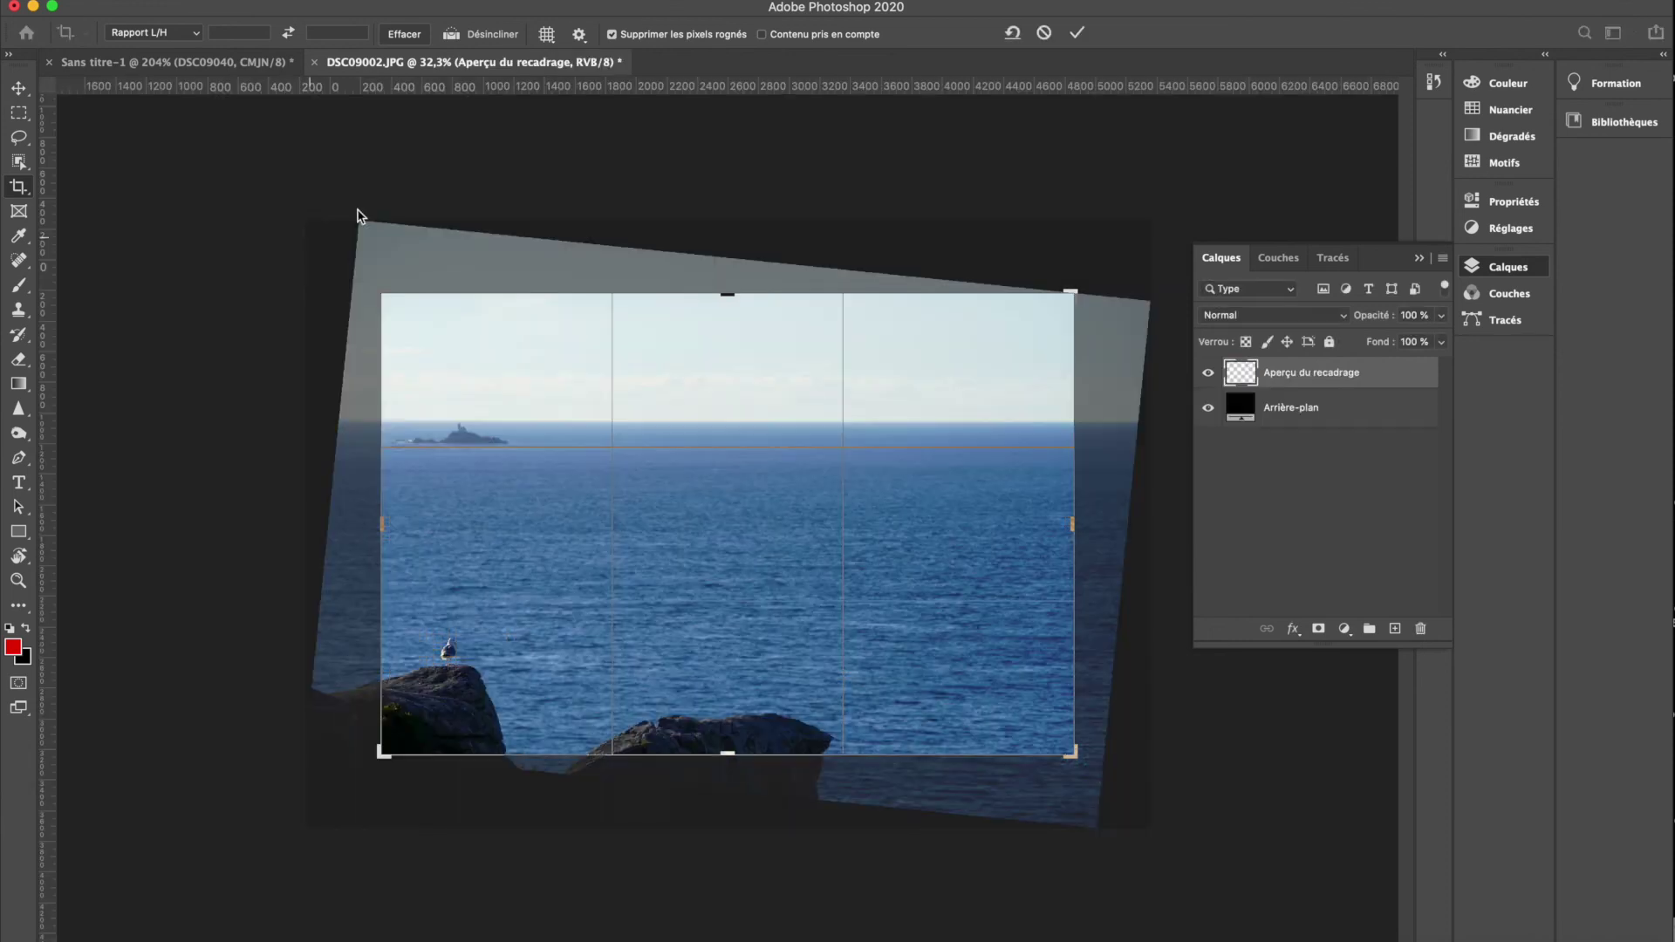
key("Return")
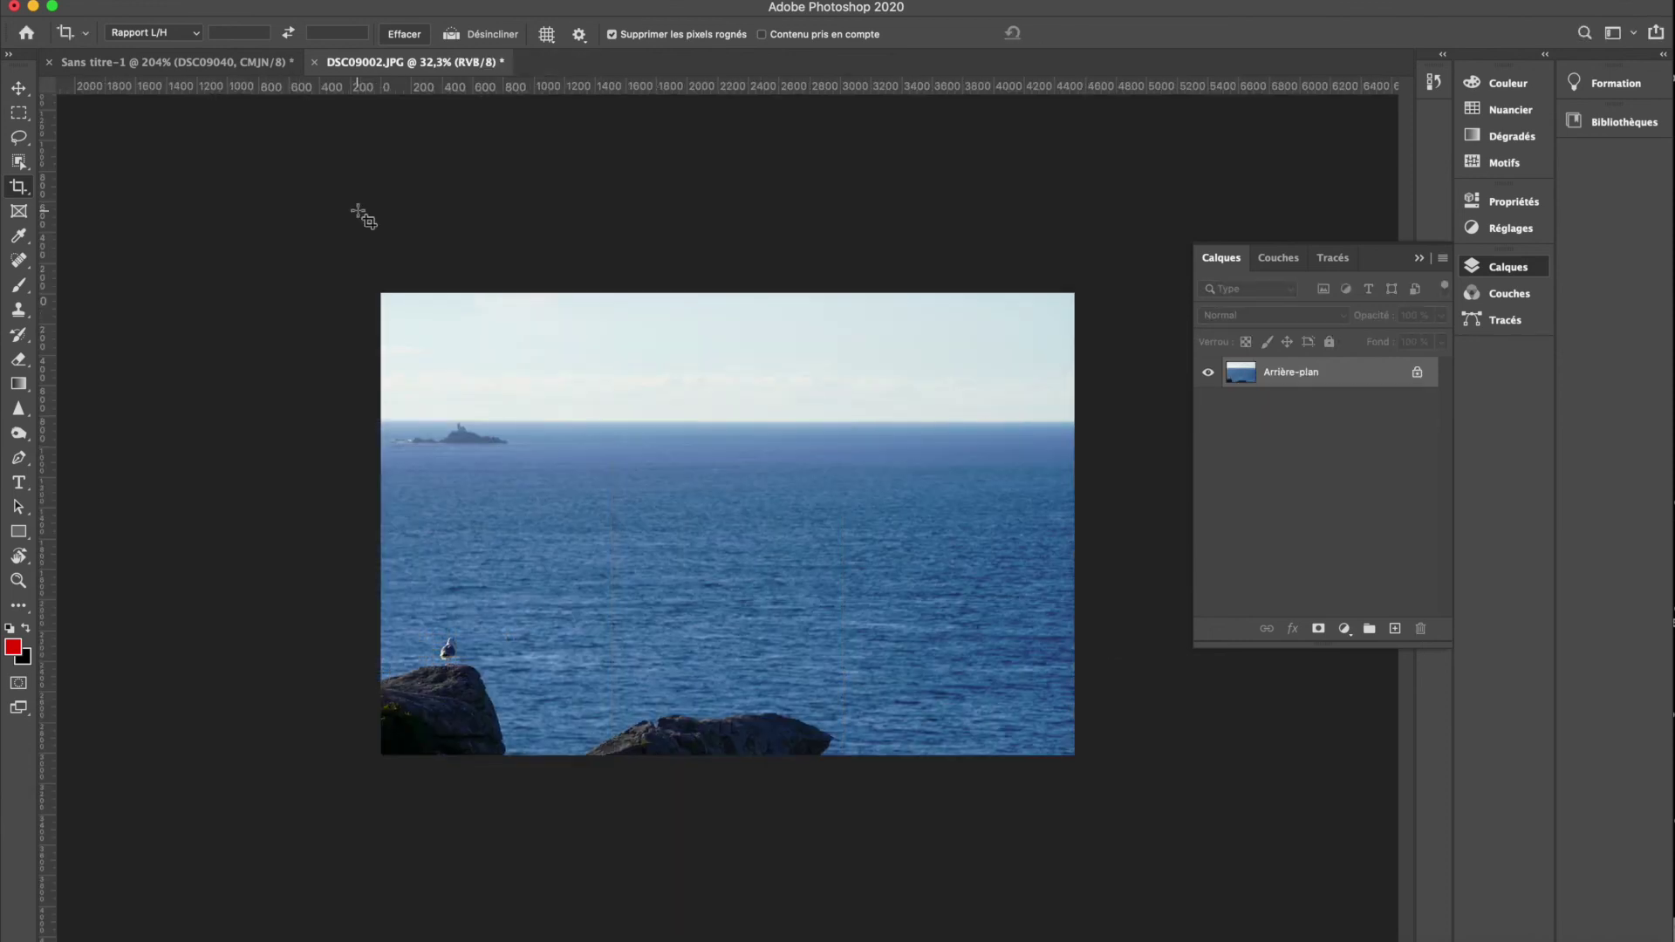
- Crop the seascape further inward from its lower-left corner, and undo the crops back to the full photo
left_click(403, 659)
left_click_drag(384, 754, 444, 720)
key("Return")
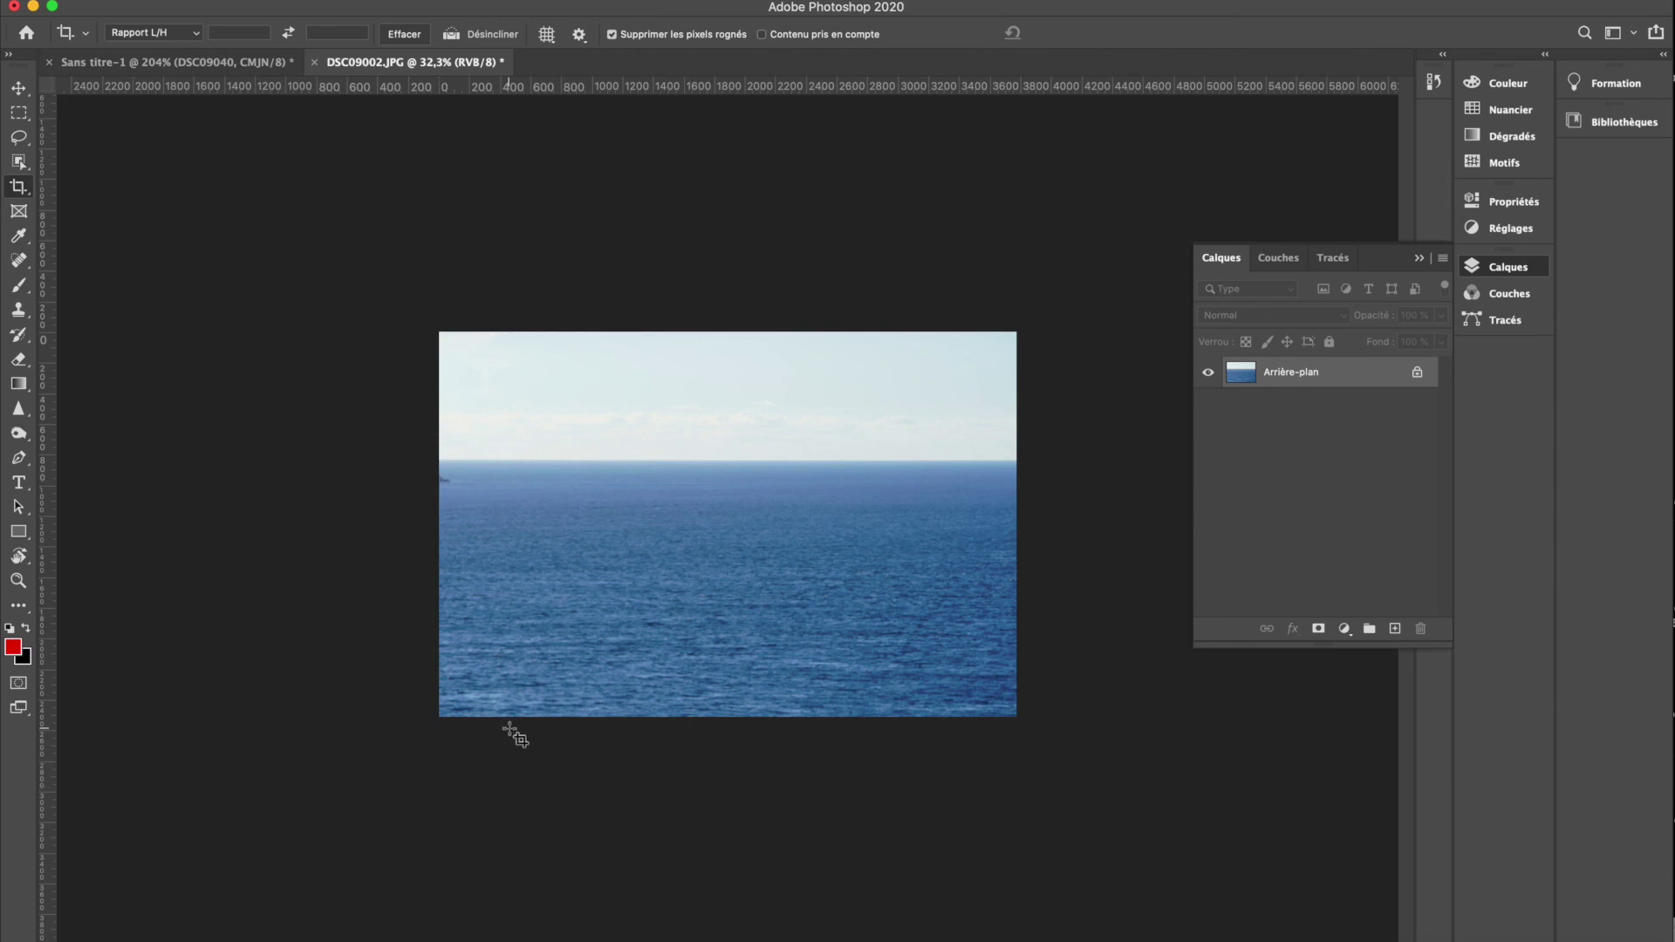
key("super")
key("Escape")
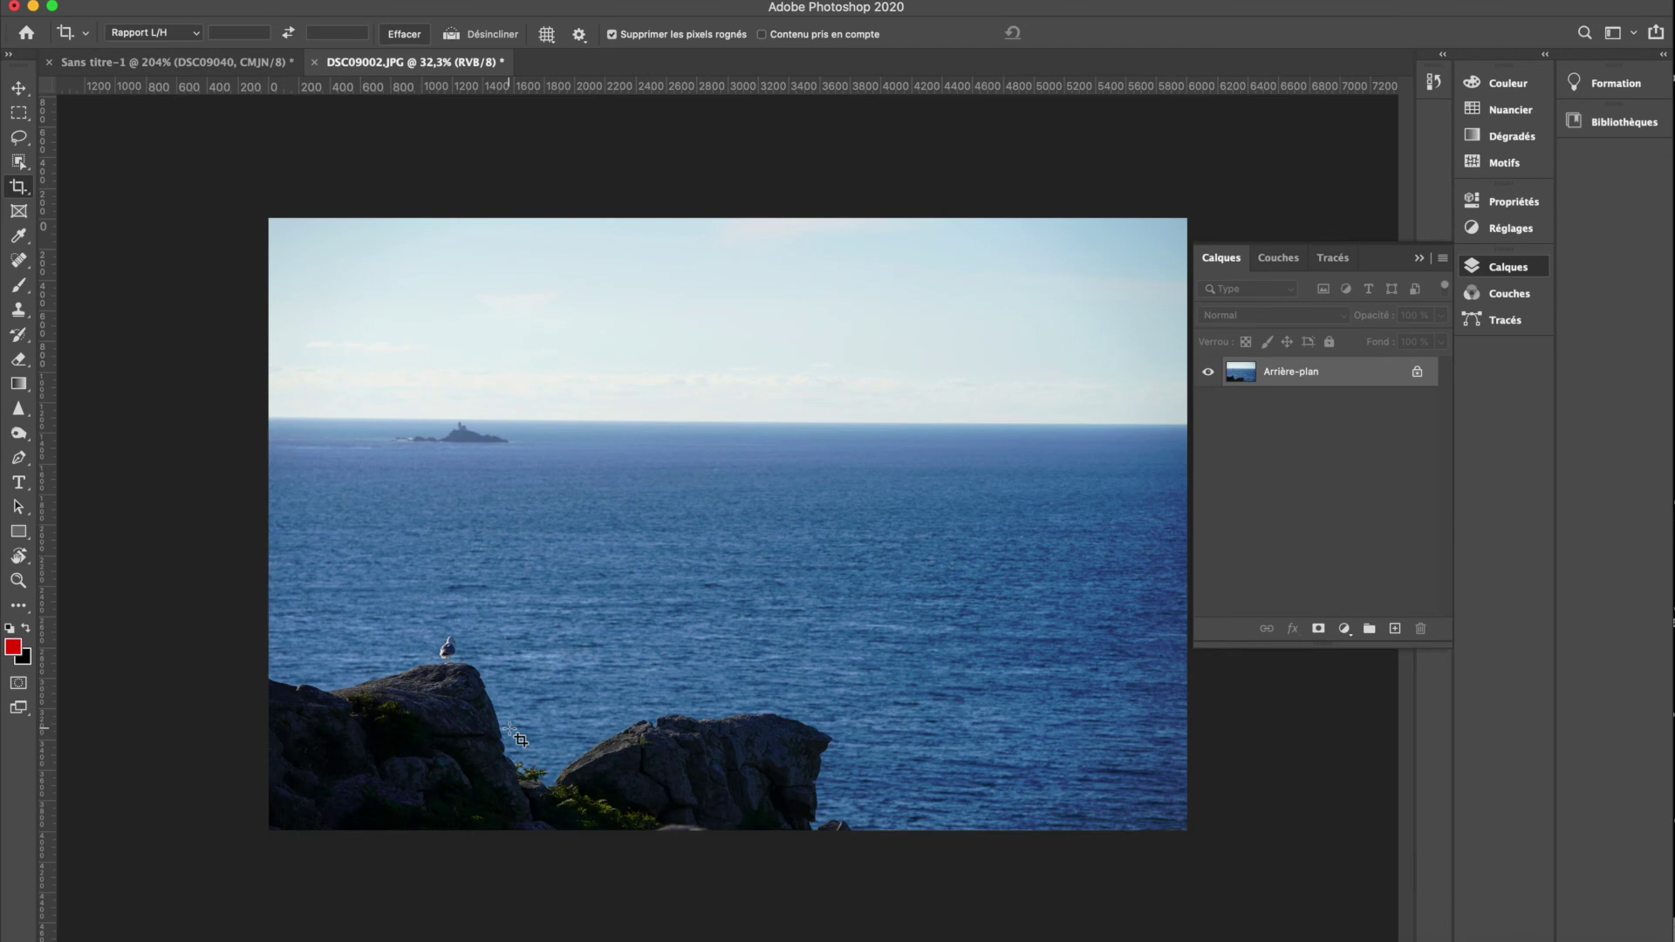
- Choose the Eyedropper tool (Outil Pipette) and sample the pale sky as the foreground colour
key("v")
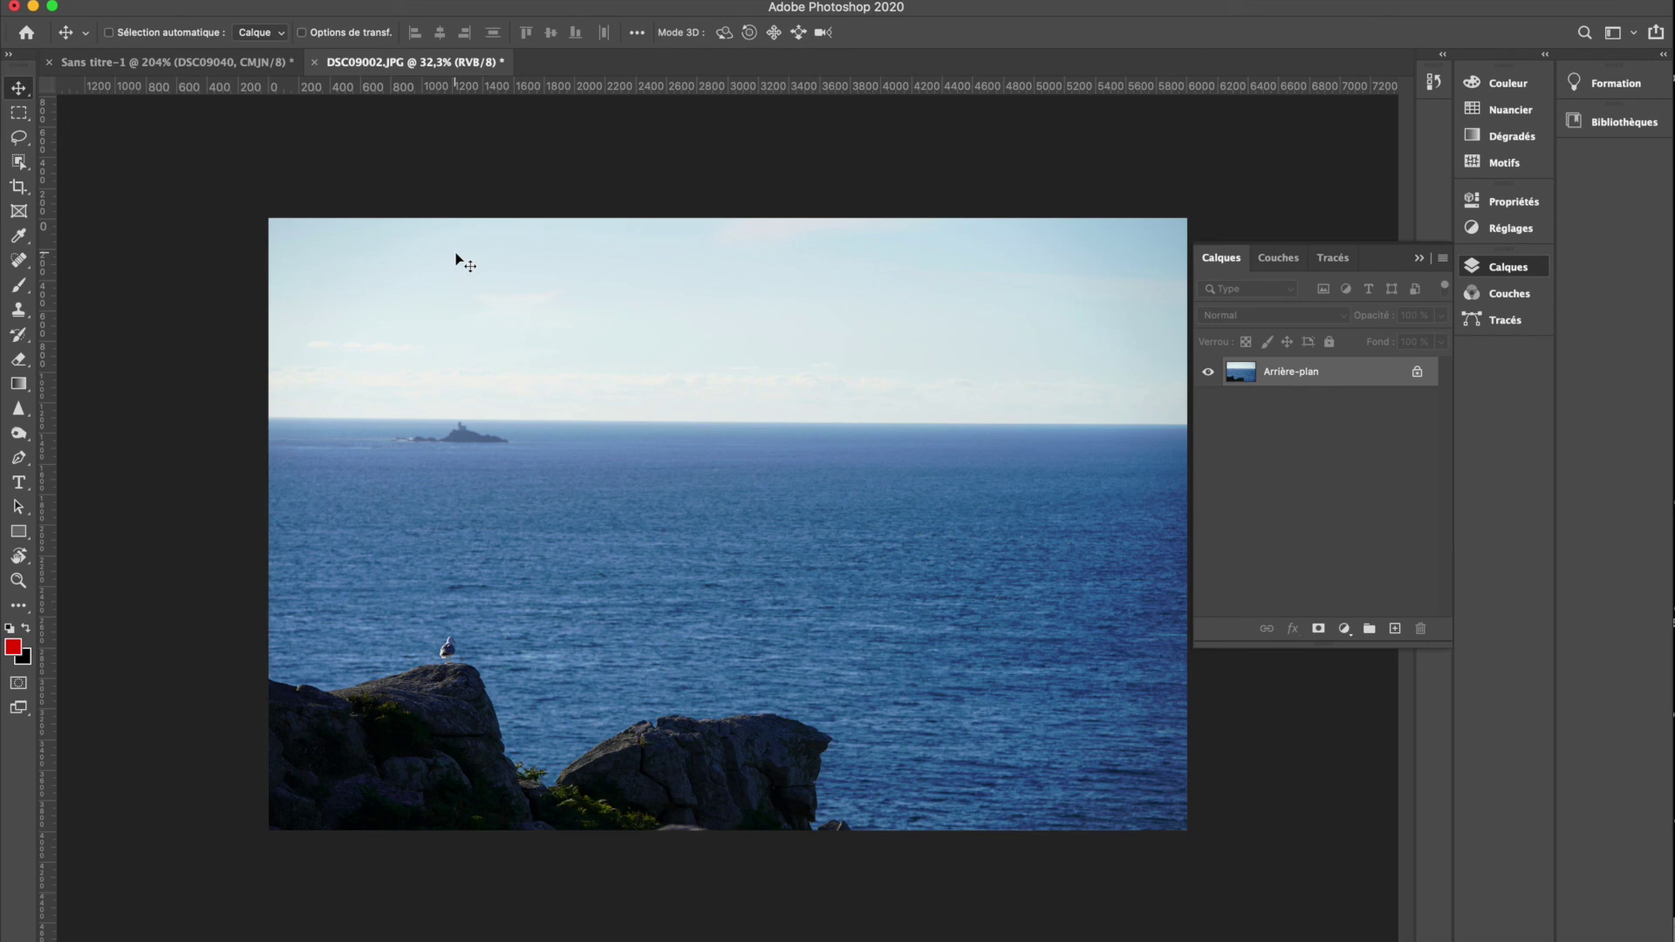
key("i")
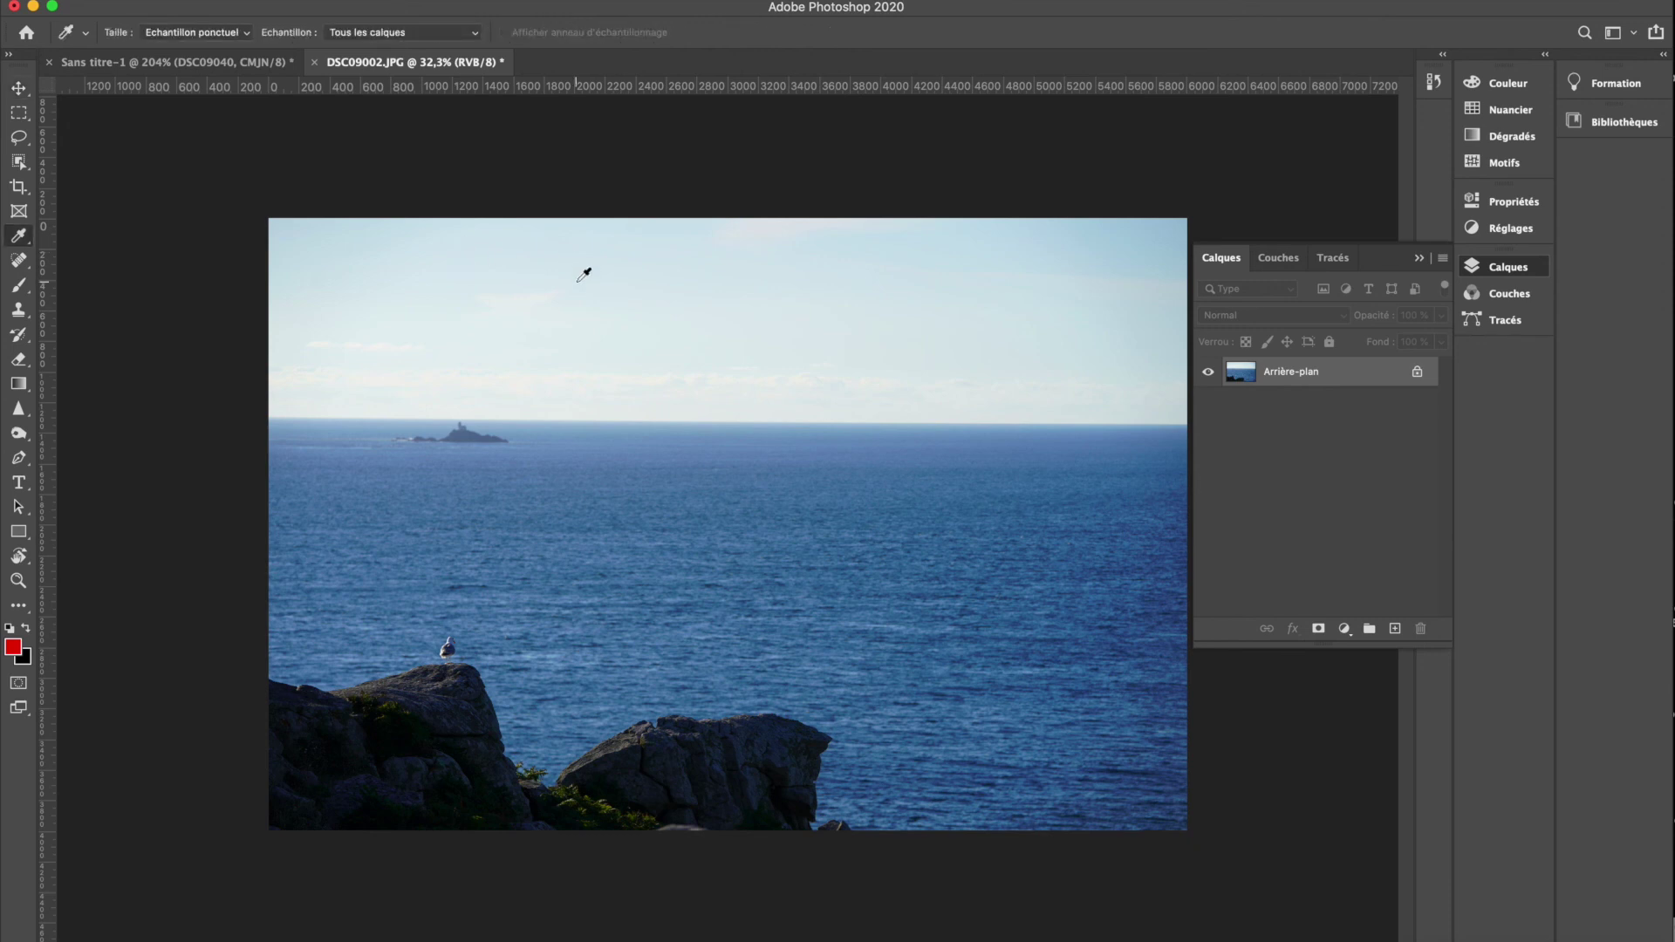
right_click(18, 244)
left_click(17, 243)
right_click(18, 240)
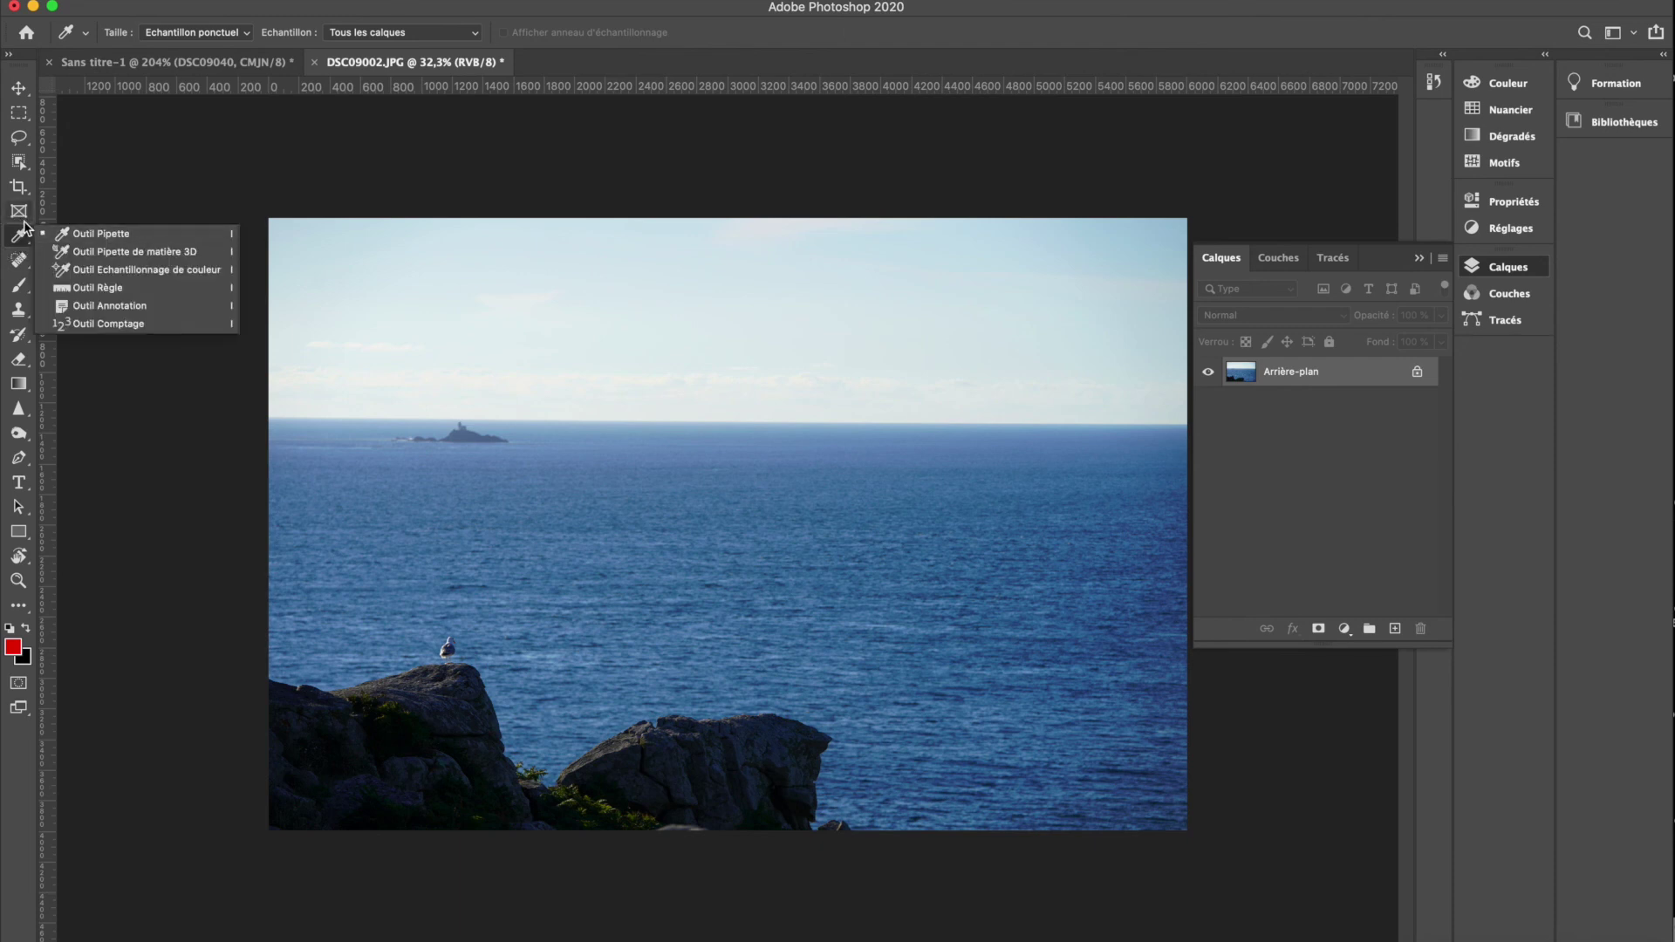
left_click(137, 243)
left_click(667, 266)
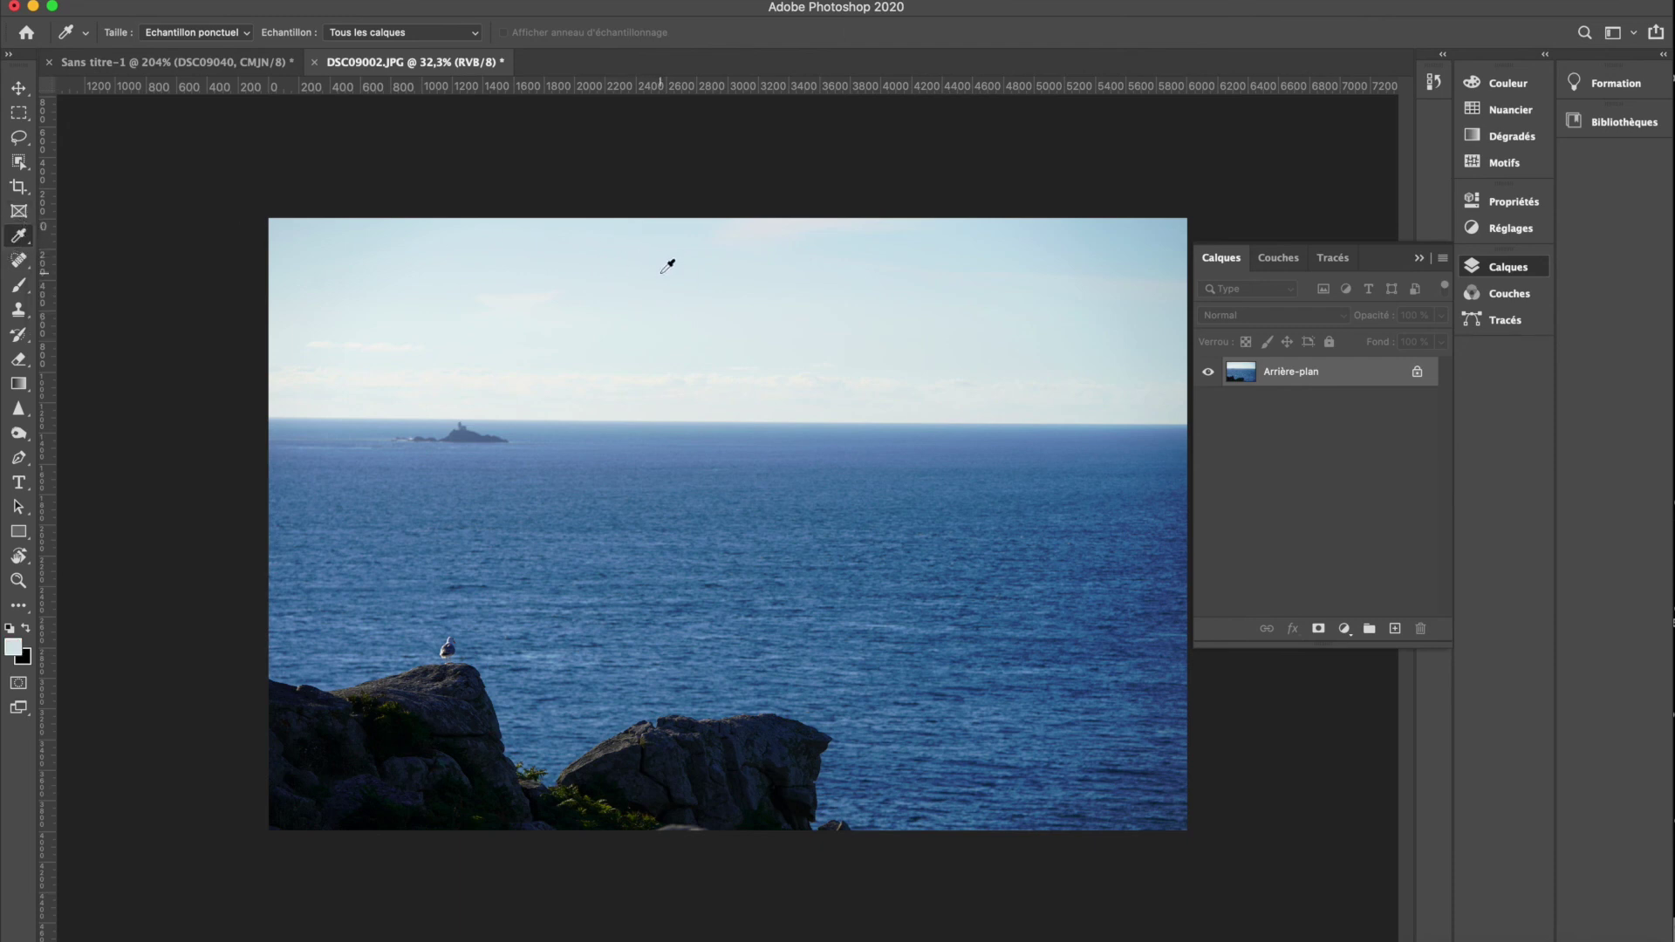
- Sample successive foreground colours from the sea, the rocks, and the sky with the Eyedropper
left_click(579, 539)
left_click(431, 726)
left_click(708, 371)
left_click(724, 466)
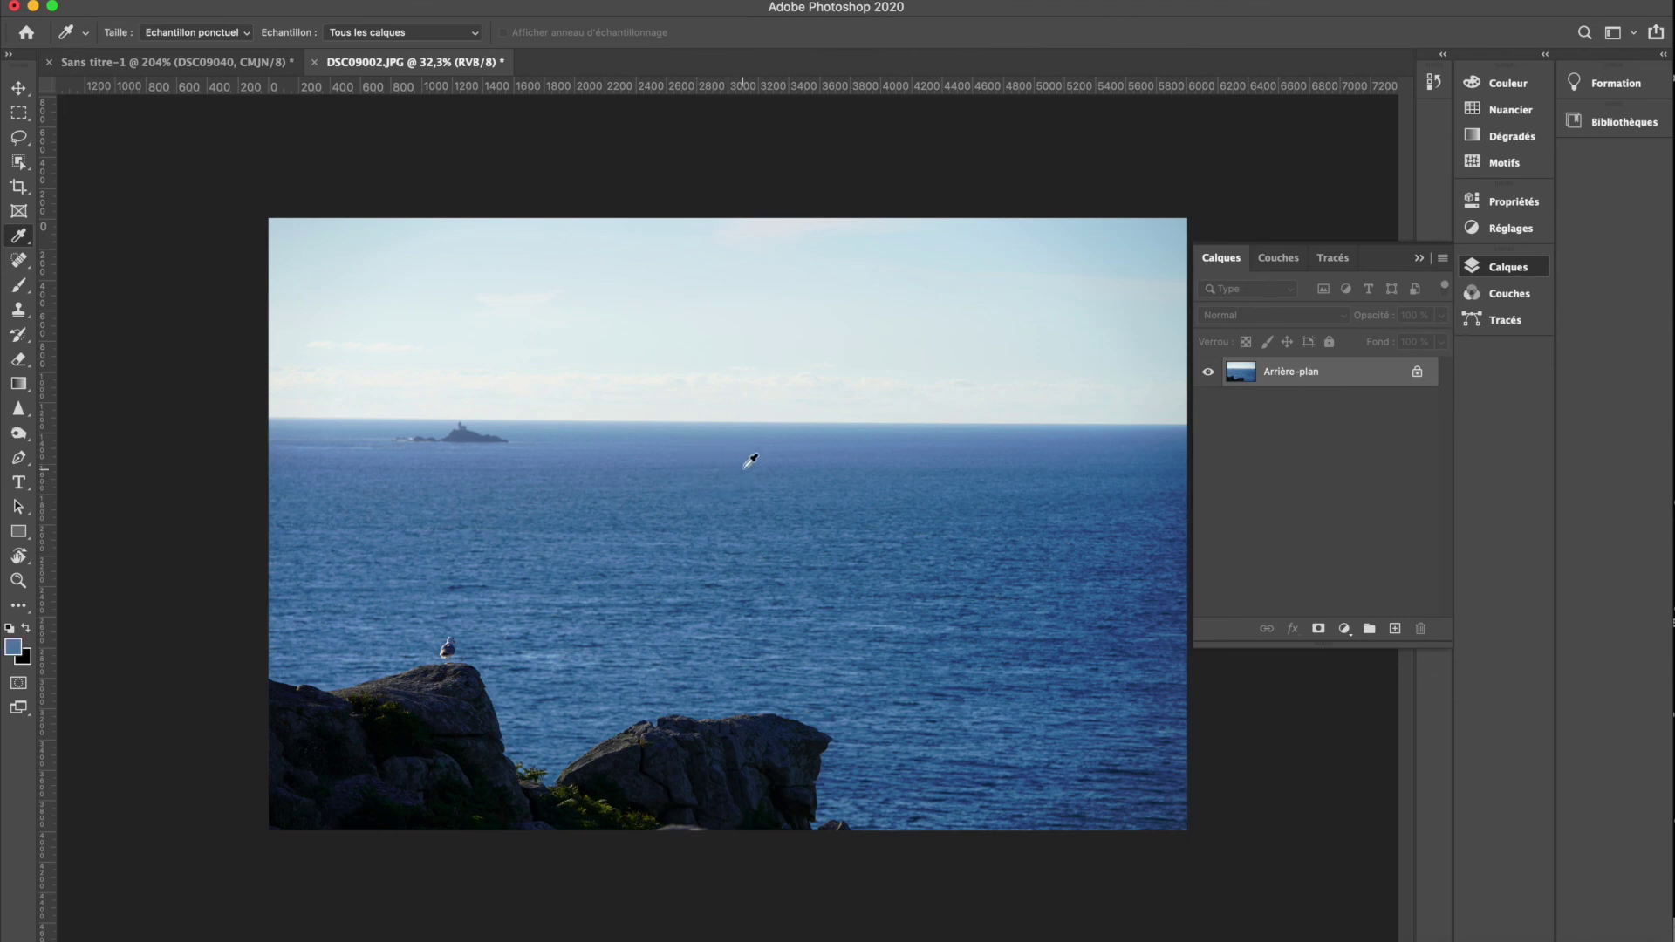
left_click(711, 434)
left_click(510, 450)
left_click(677, 305)
left_click(695, 584)
left_click(939, 693)
left_click(541, 548)
- Fill a rectangular marquee selection spanning the horizon with dark blue sampled from the sea beside it
key("m")
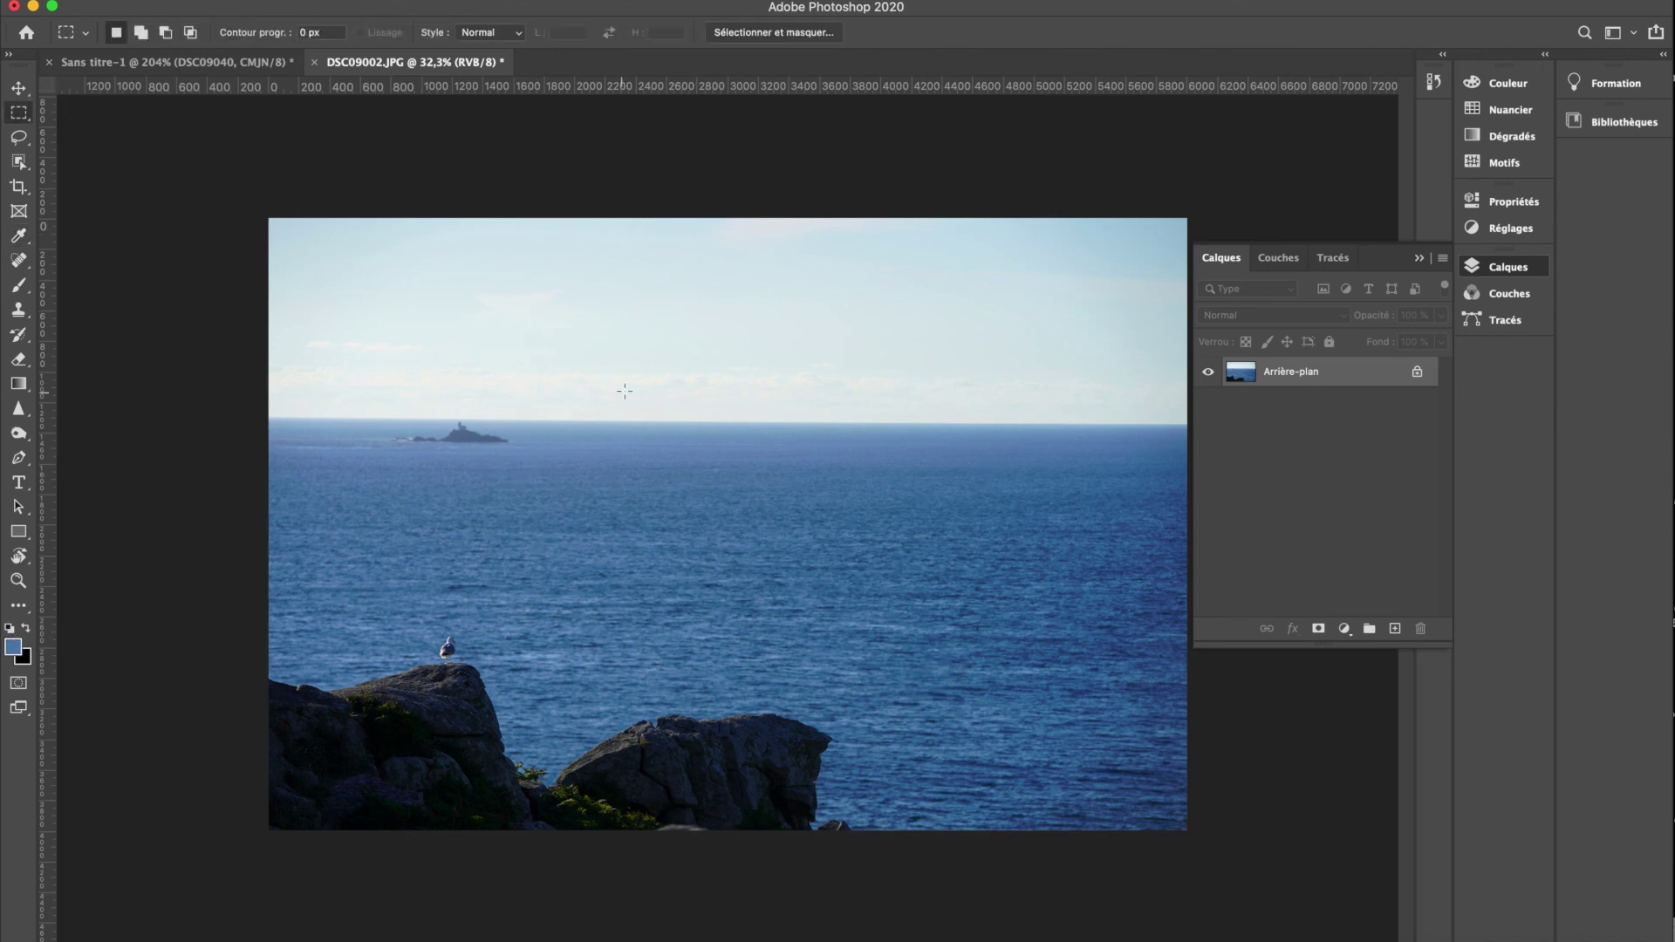
left_click_drag(610, 337, 874, 623)
key("i")
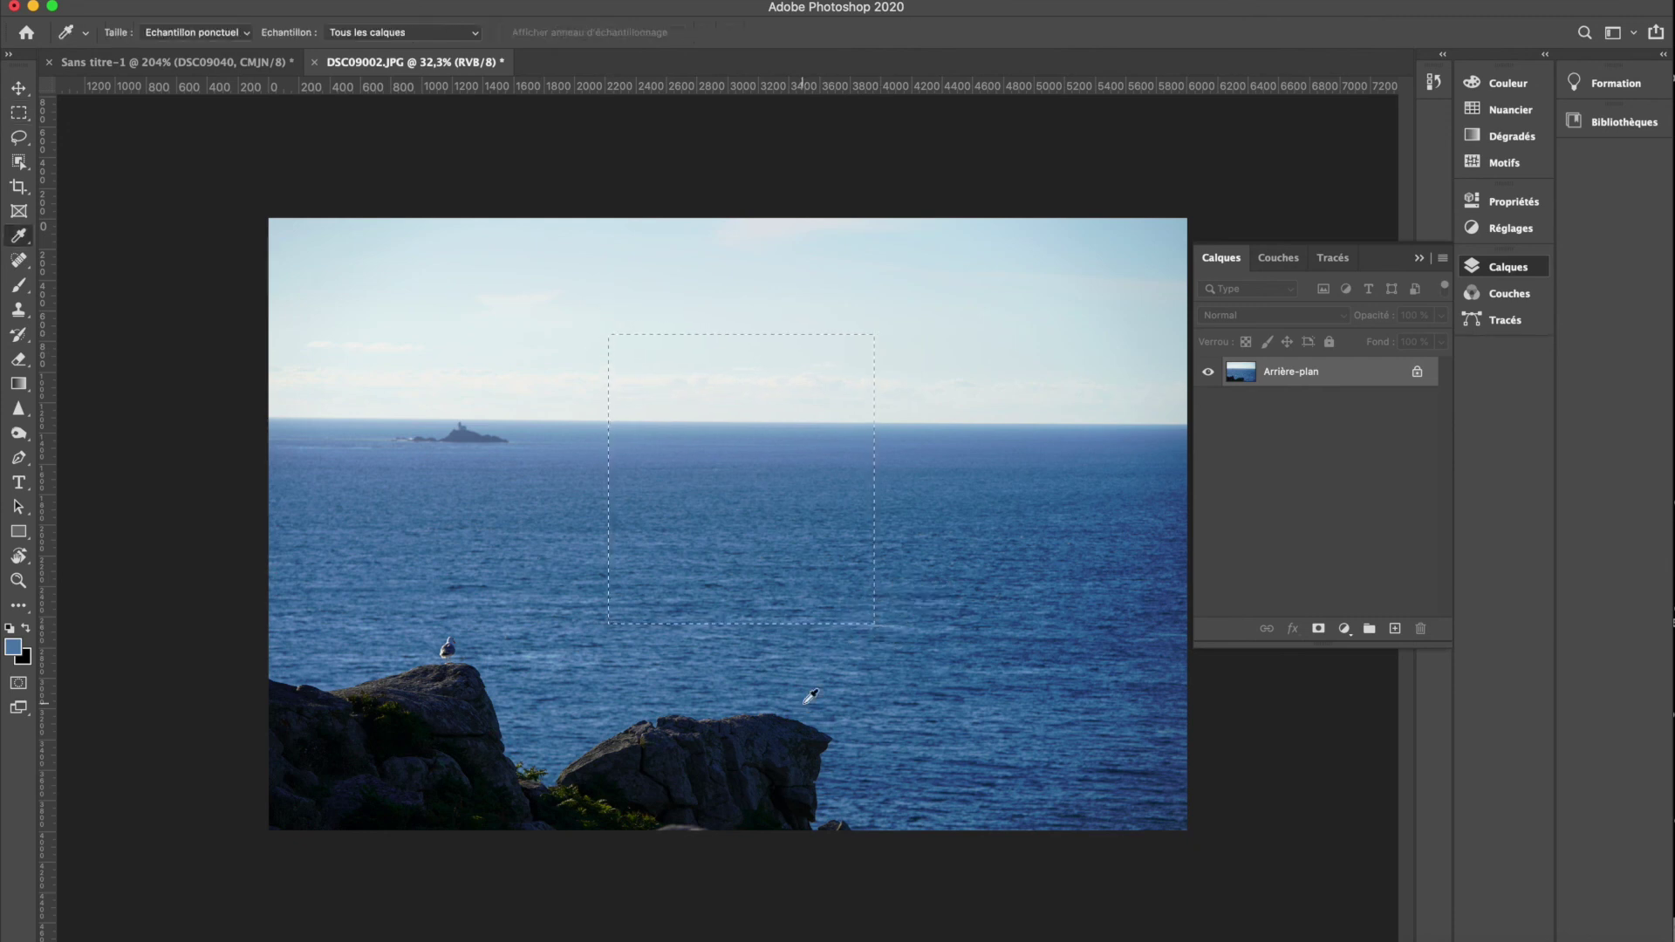
left_click(881, 541)
key("shift+BackSpace")
key("Return")
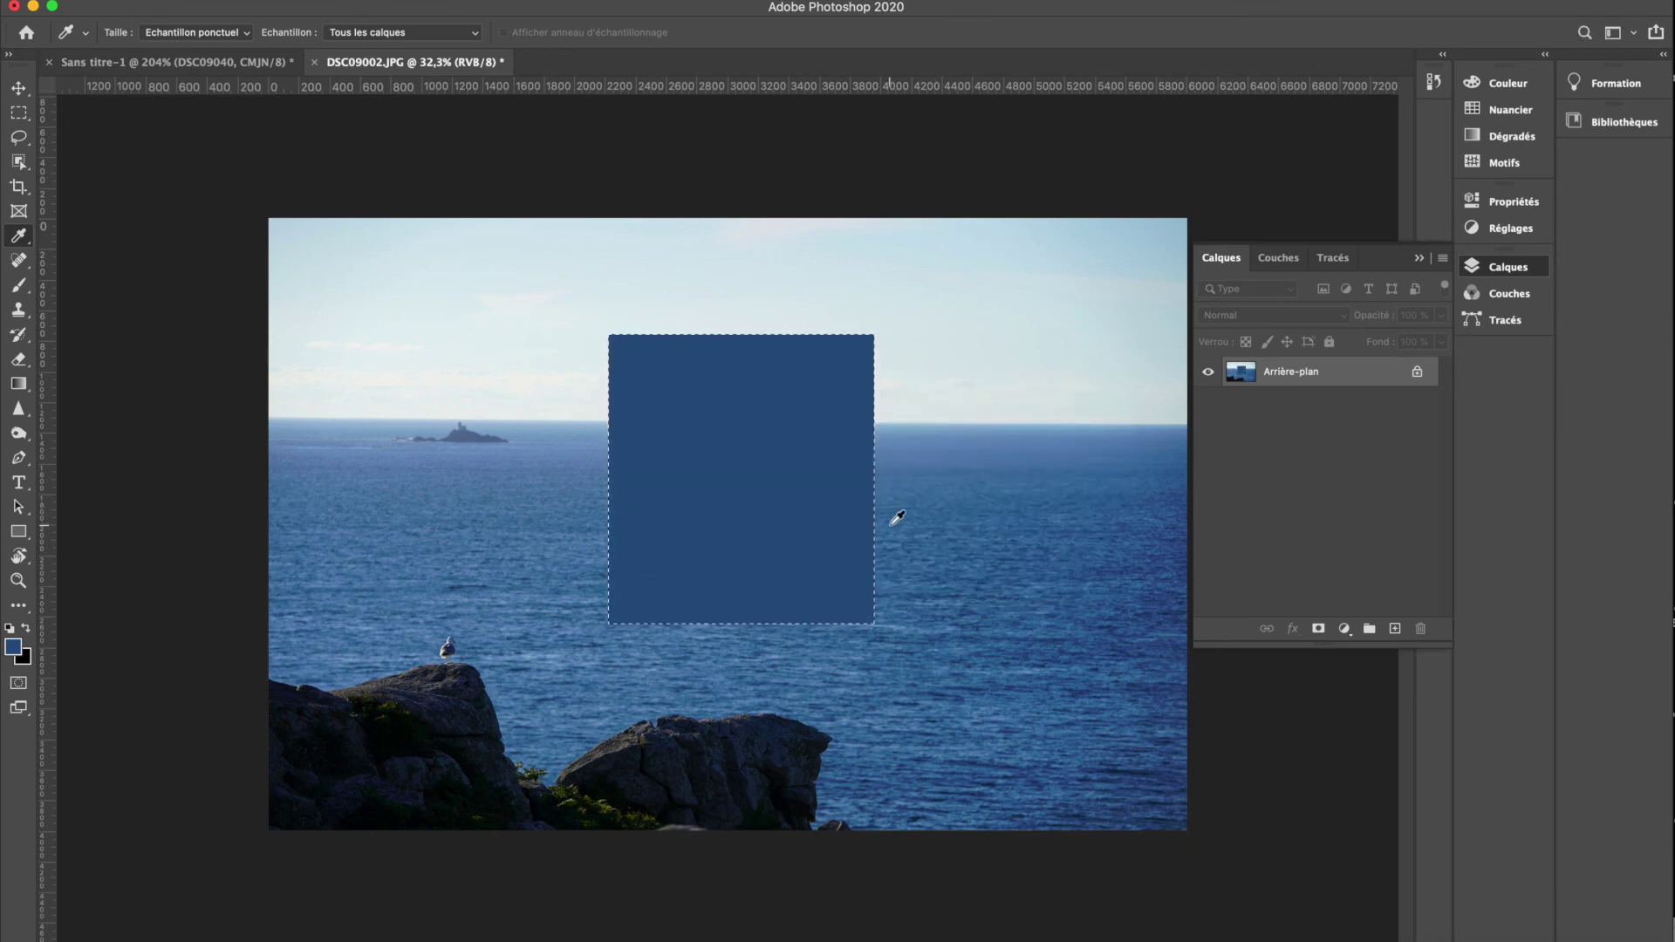
- Refill the rectangular selection with pale colour sampled from the sky beside it, and deselect
left_click(897, 358)
key("shift+BackSpace")
key("Return")
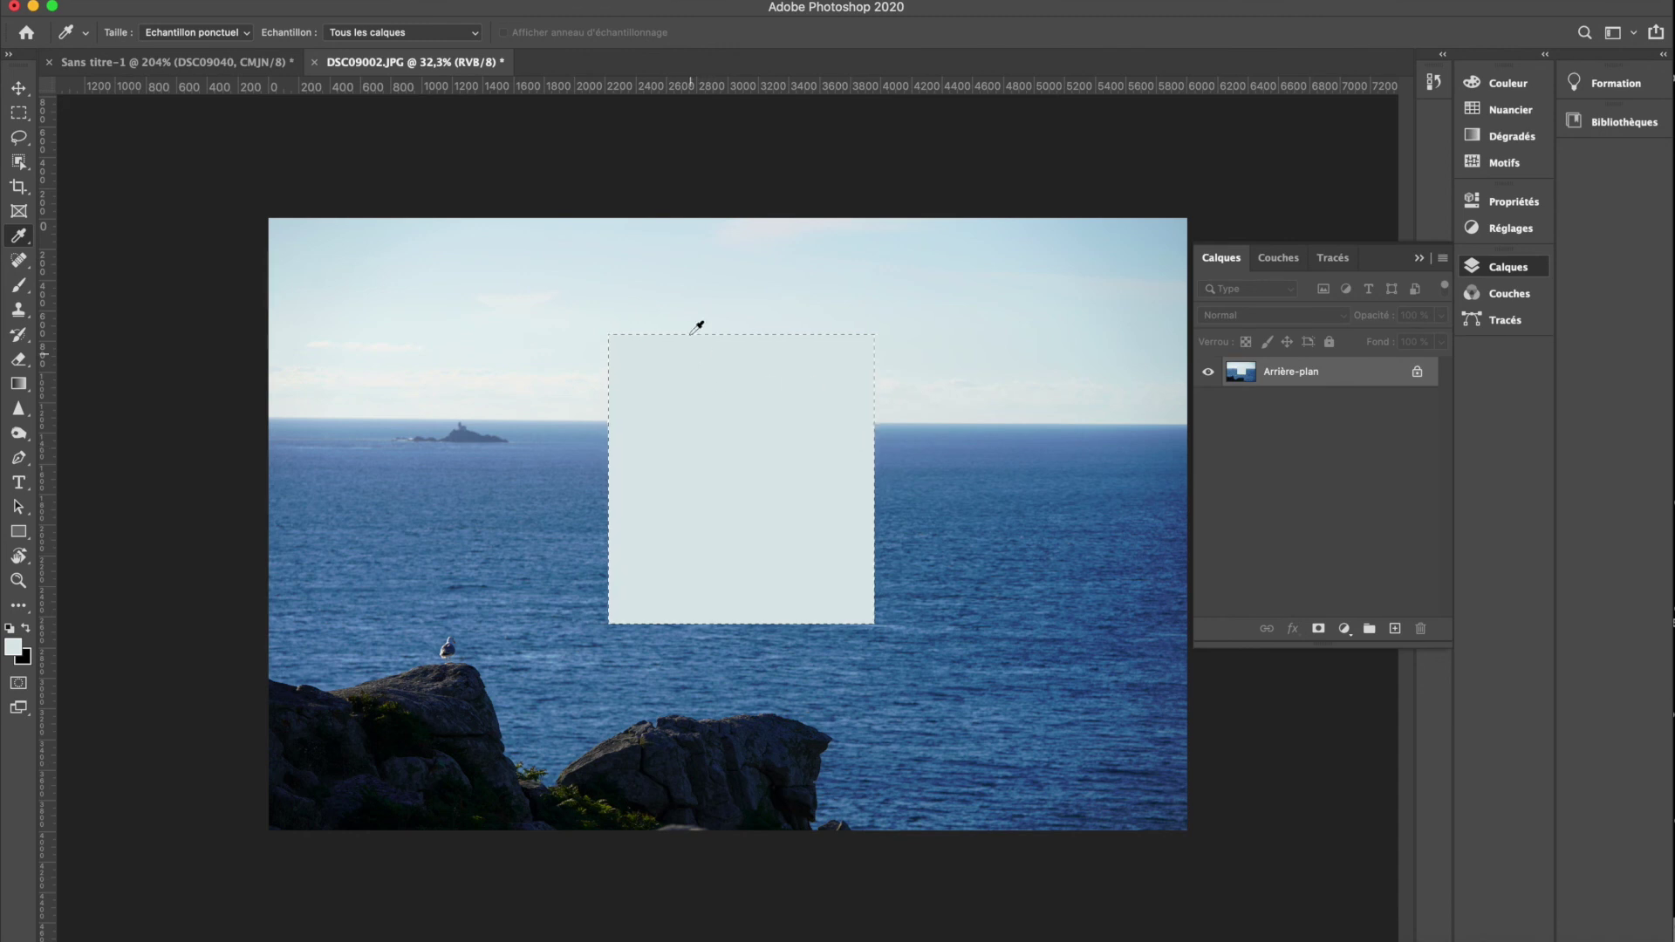
key("super+d")
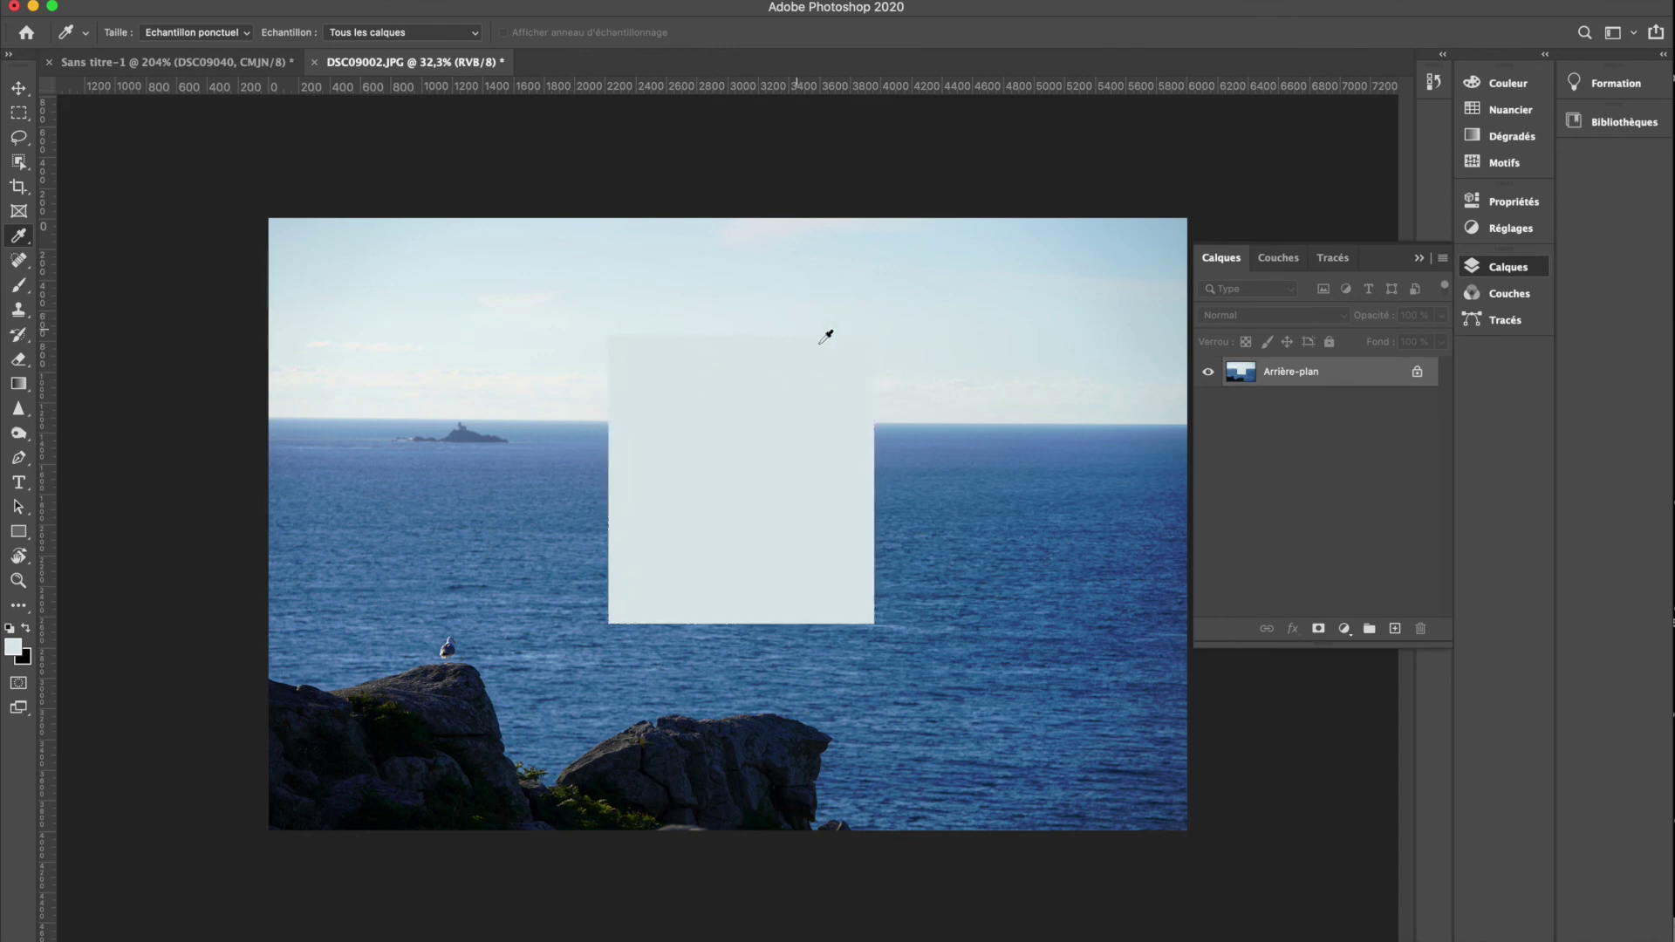